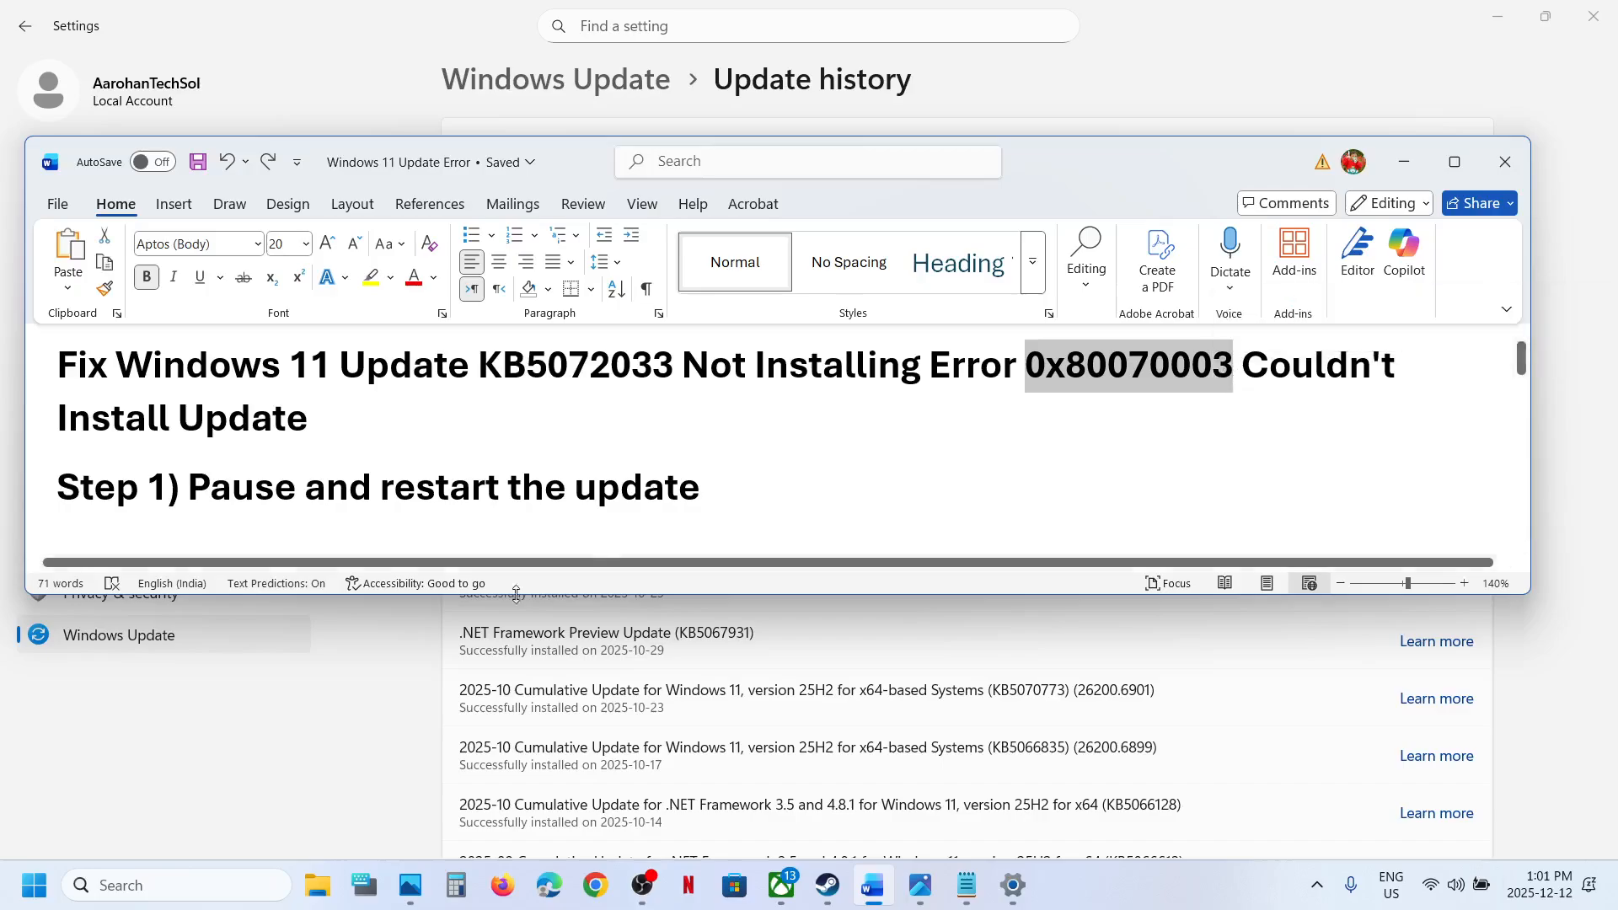
Switch to the Settings window and, on the Windows Update page, pause updates for 1 week and resume them.
left_click(393, 689)
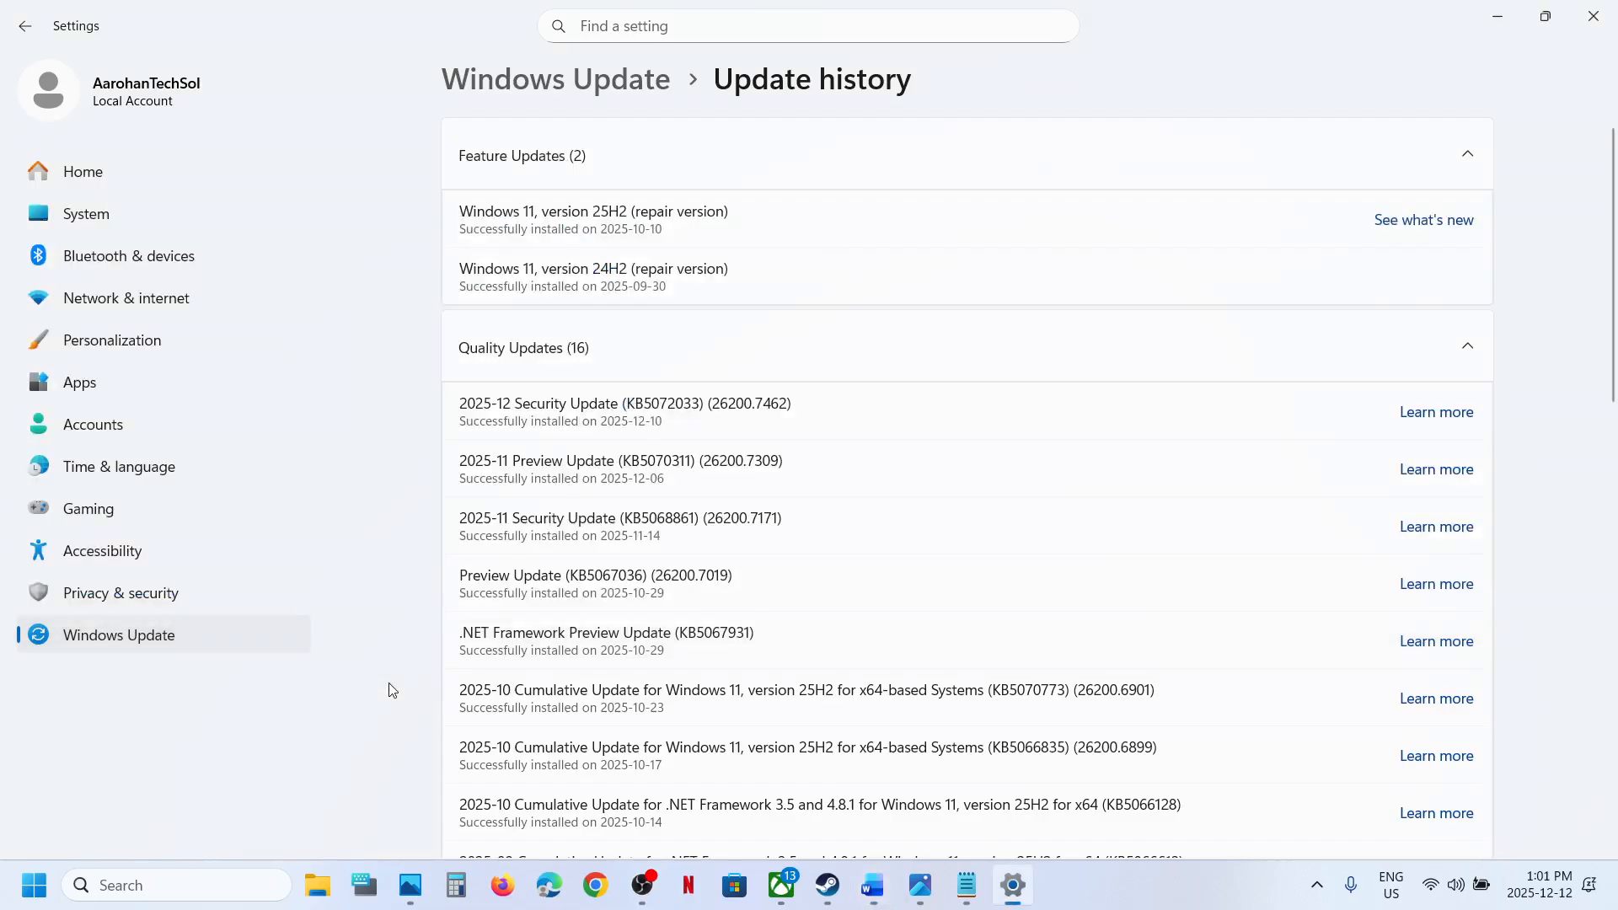
left_click(124, 650)
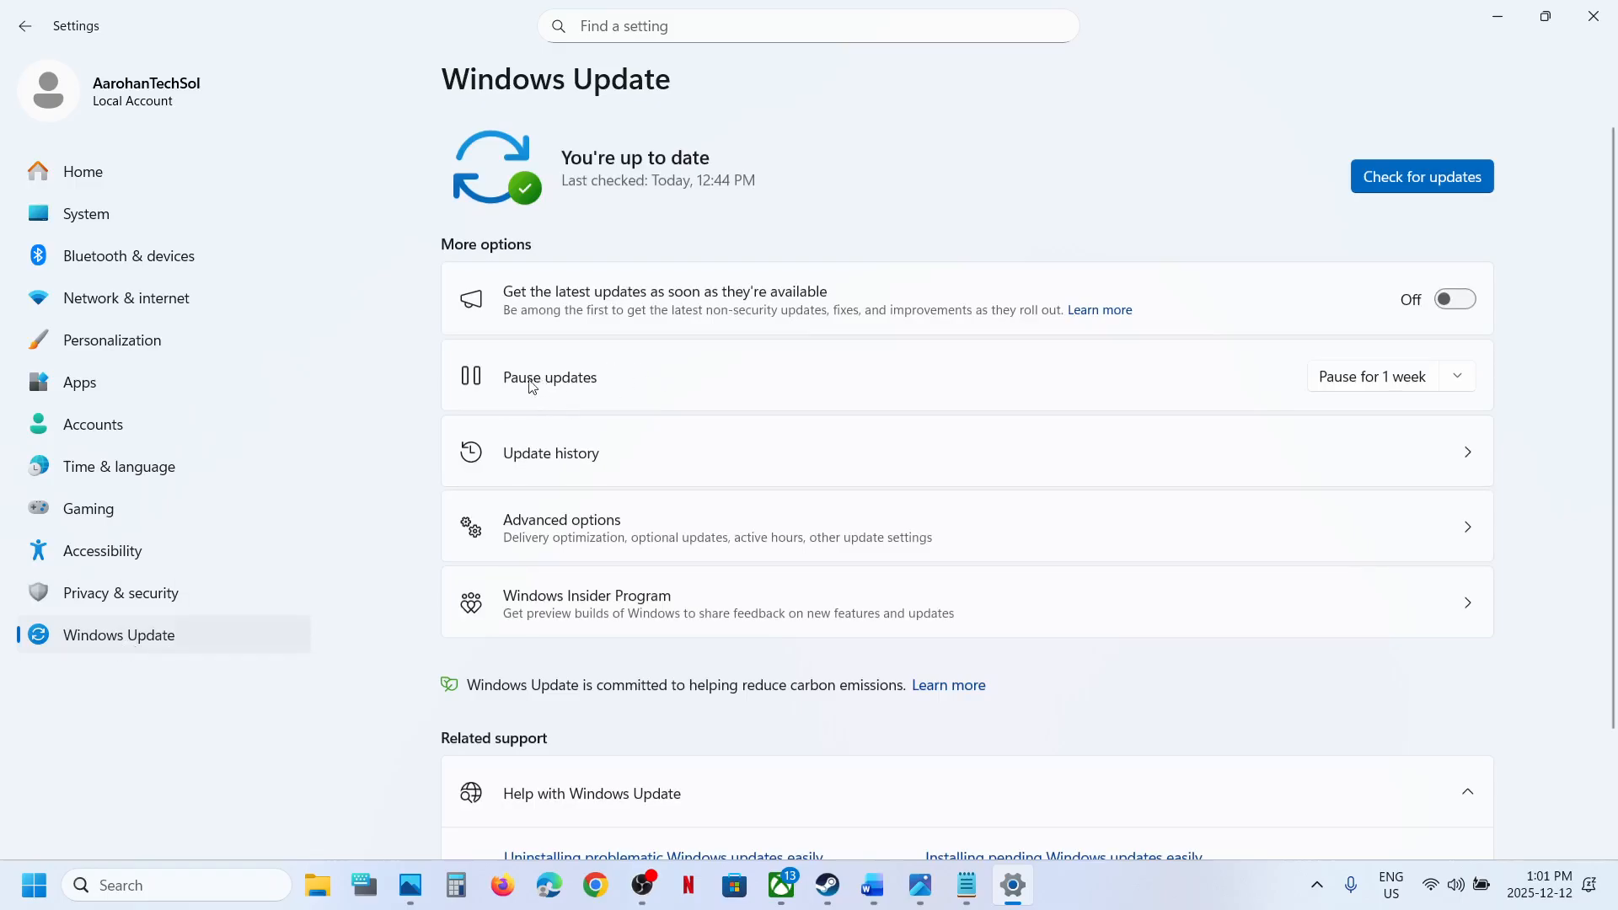
left_click(1355, 380)
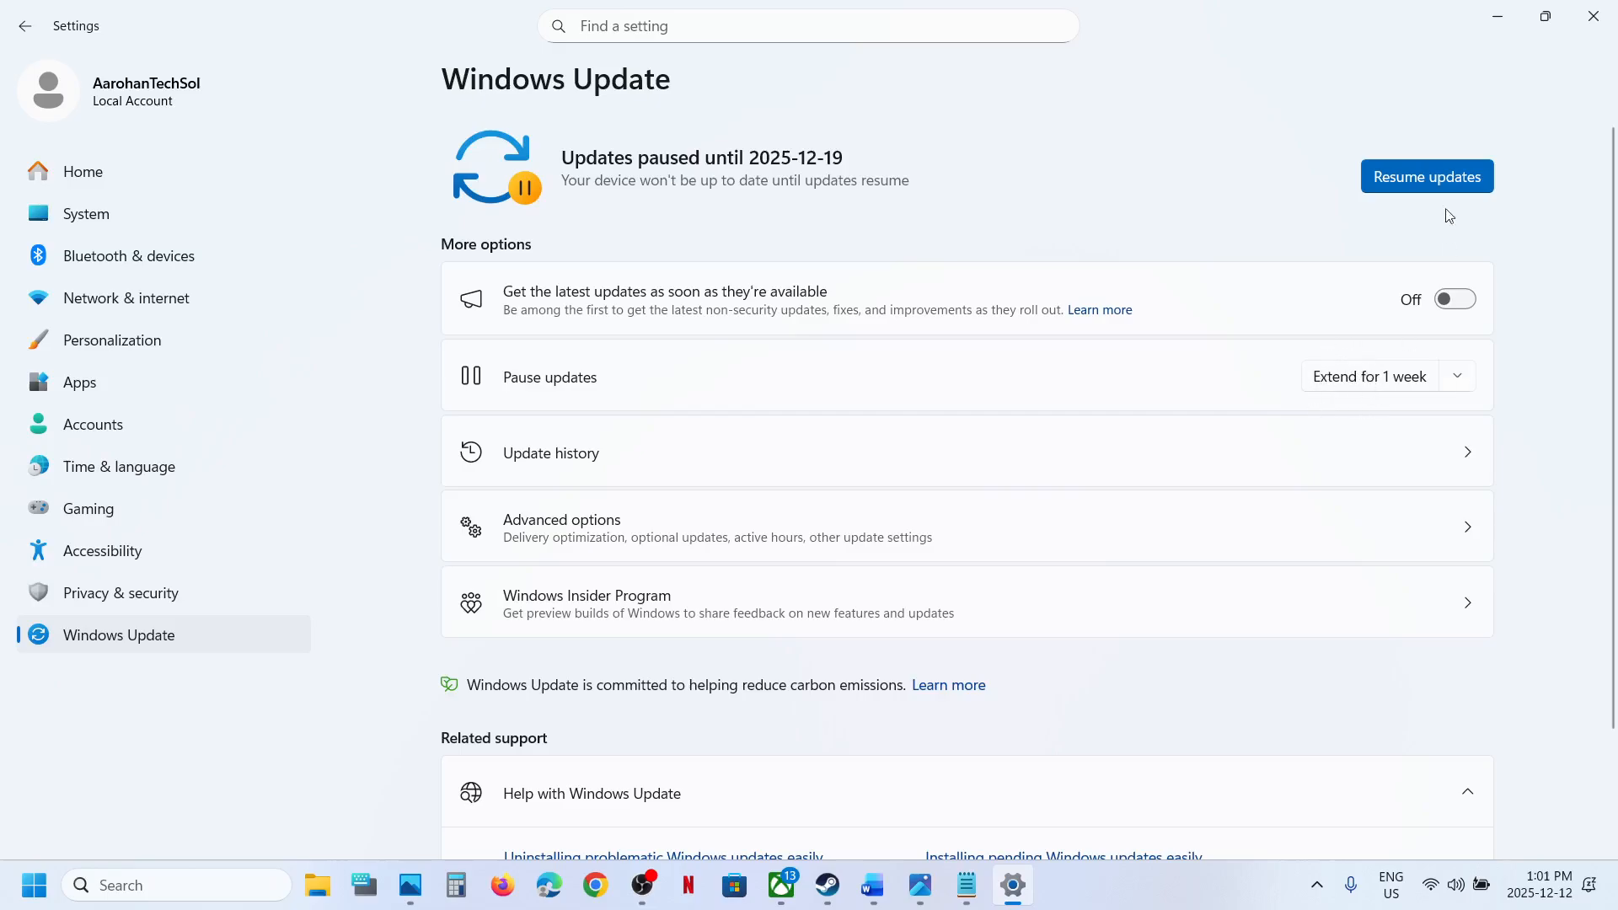
left_click(1429, 184)
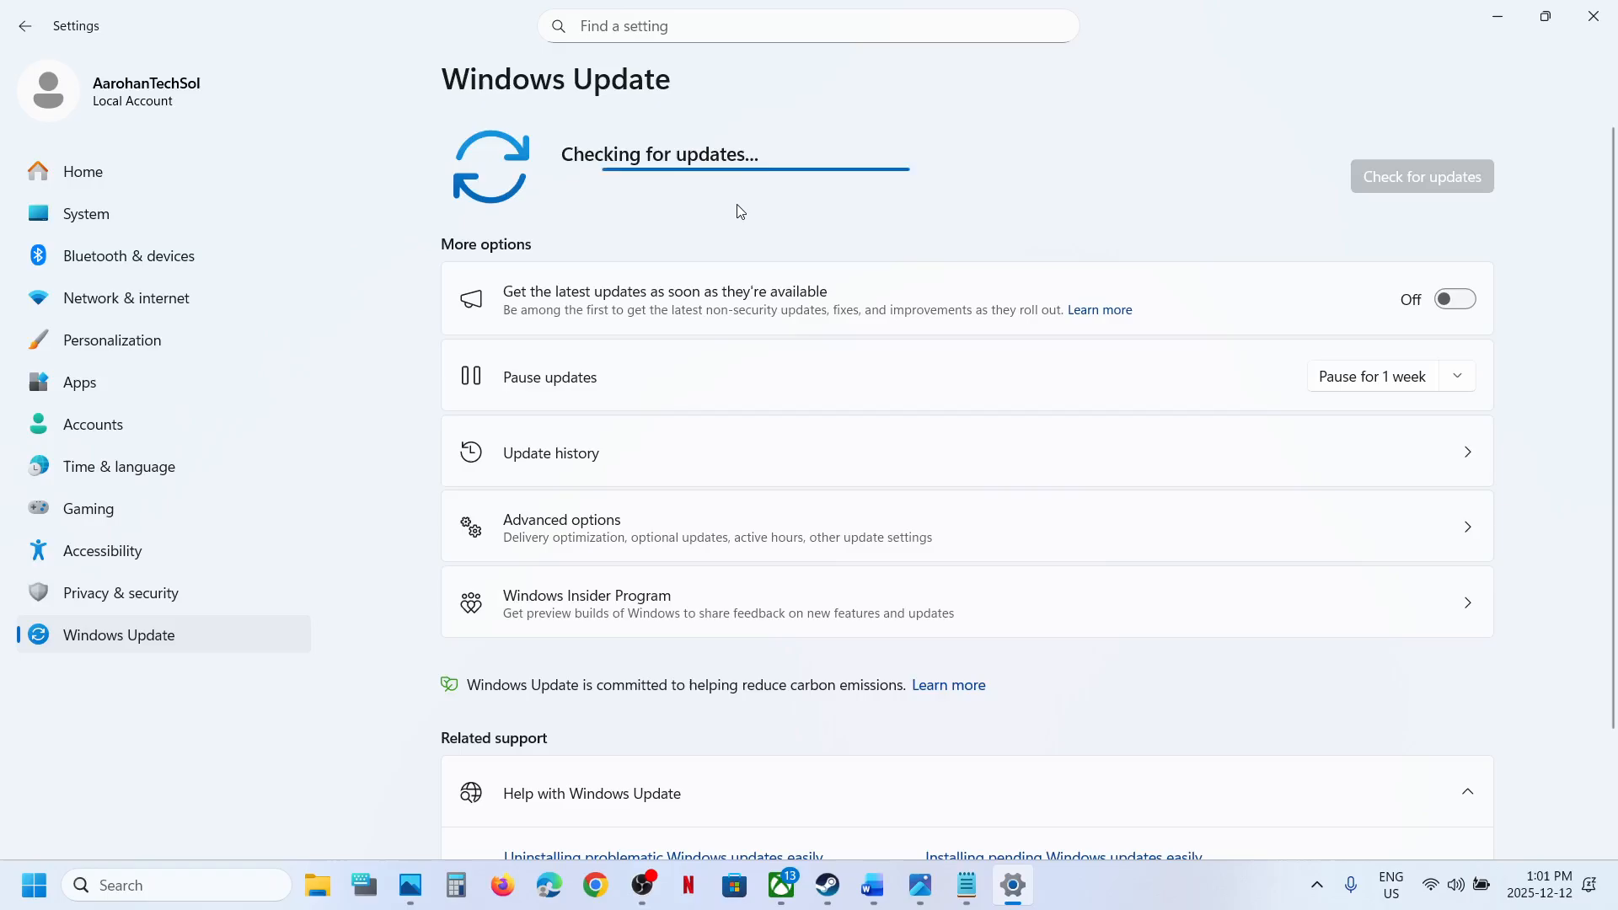
Search Windows for "services" and open the Services console.
left_click(206, 878)
type("servic")
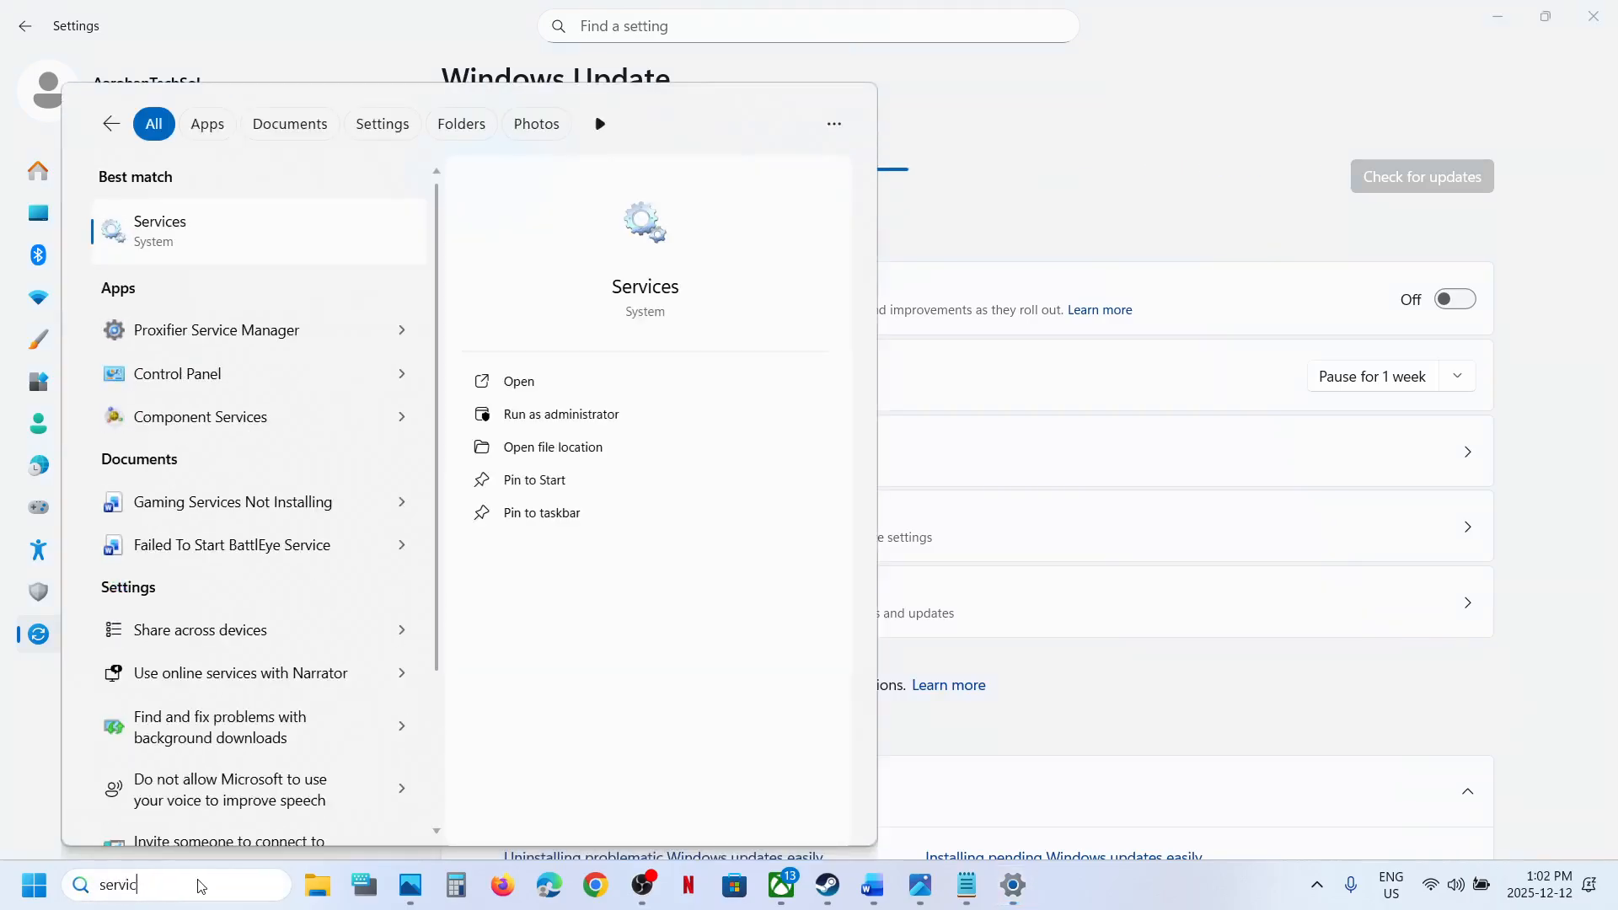
type("es")
key("Escape")
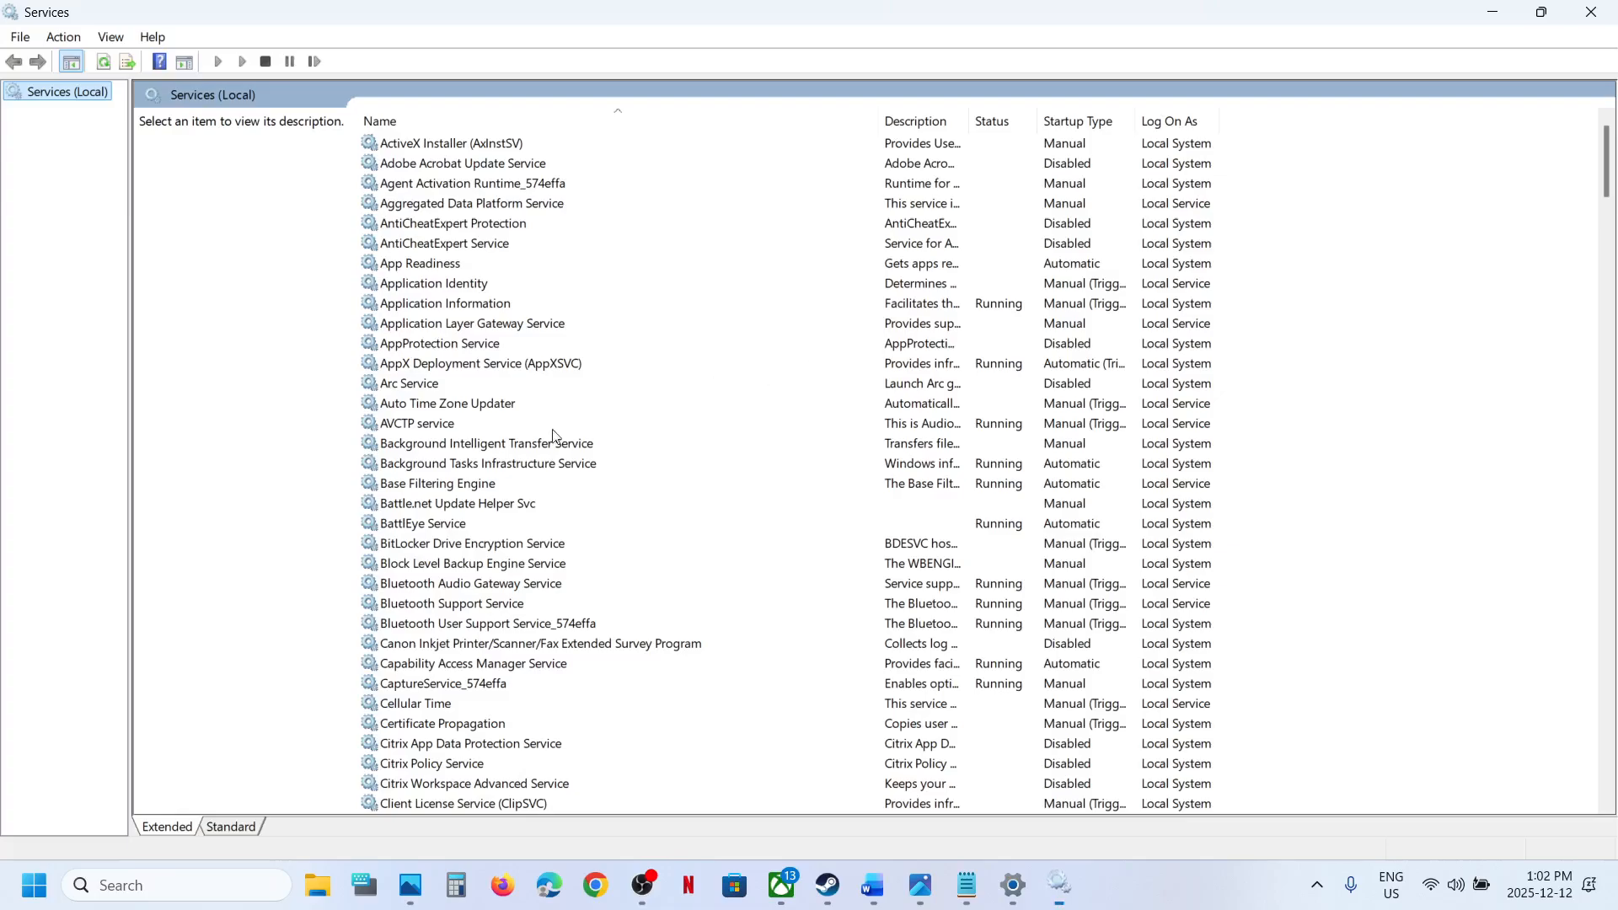
Set the Windows Update service's startup type to Automatic and restart the service.
left_click(493, 463)
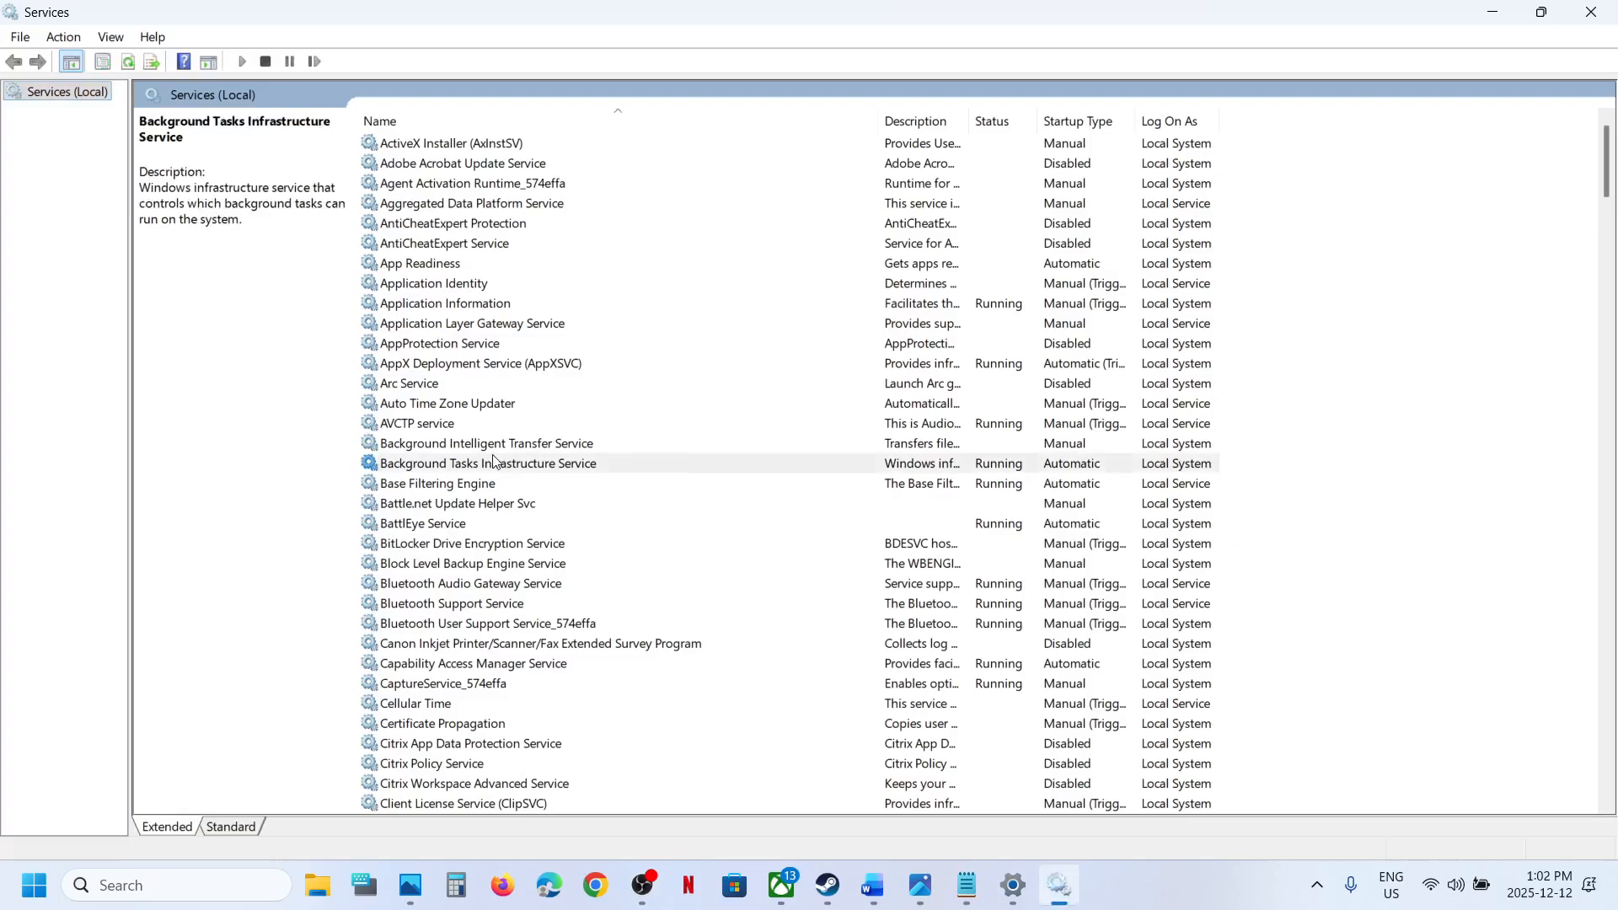
key("w")
scroll(495, 463, "down", 7)
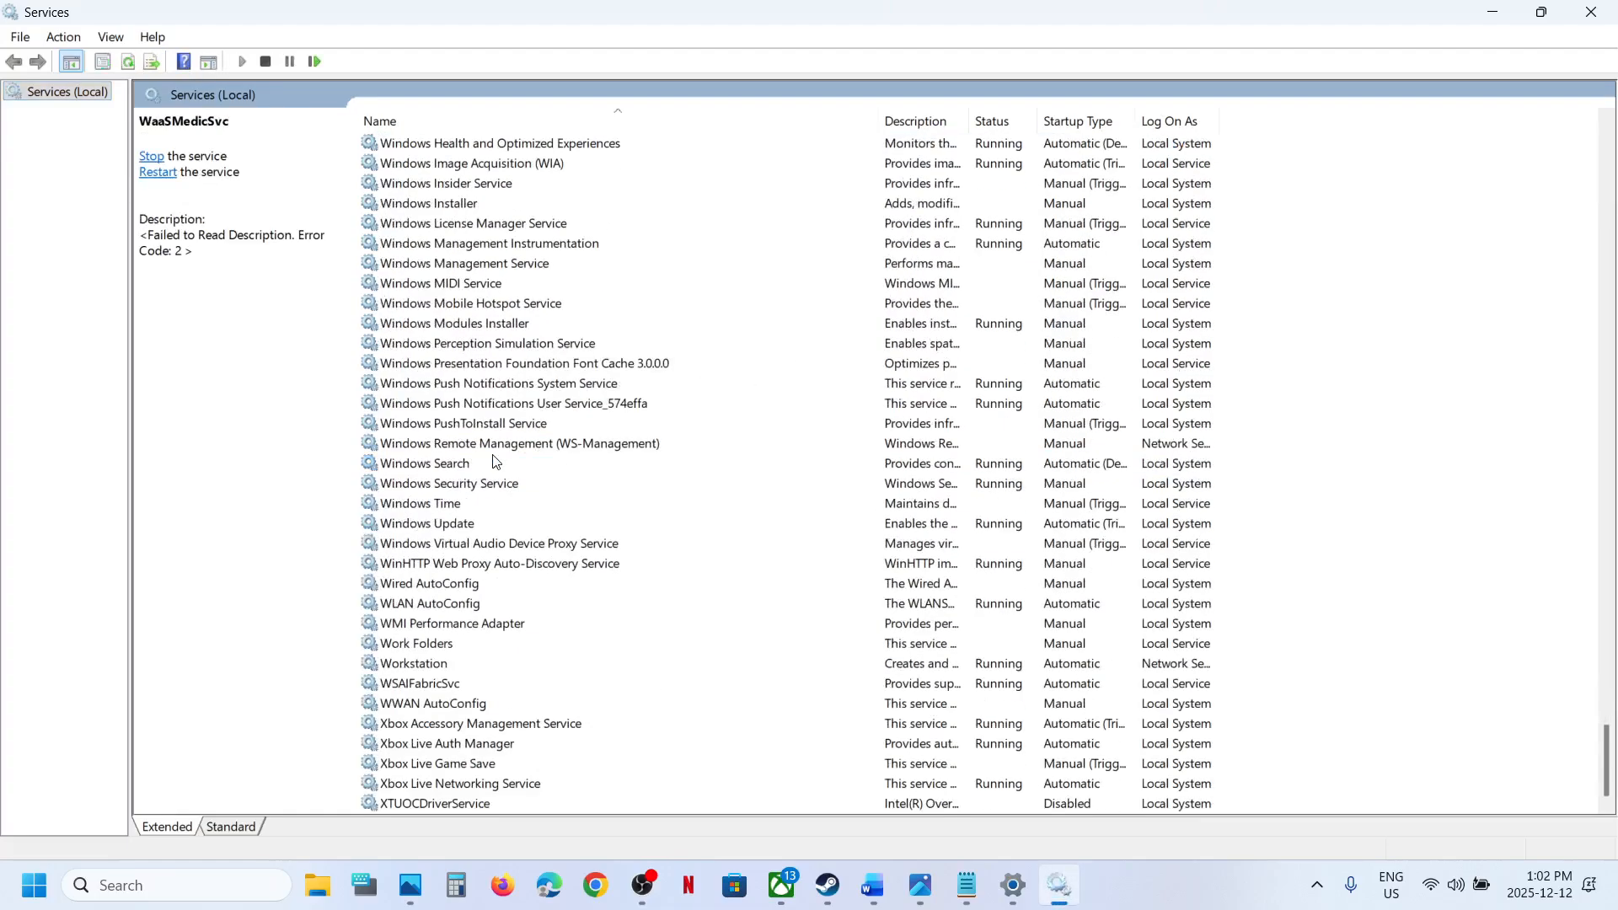
left_click(473, 526)
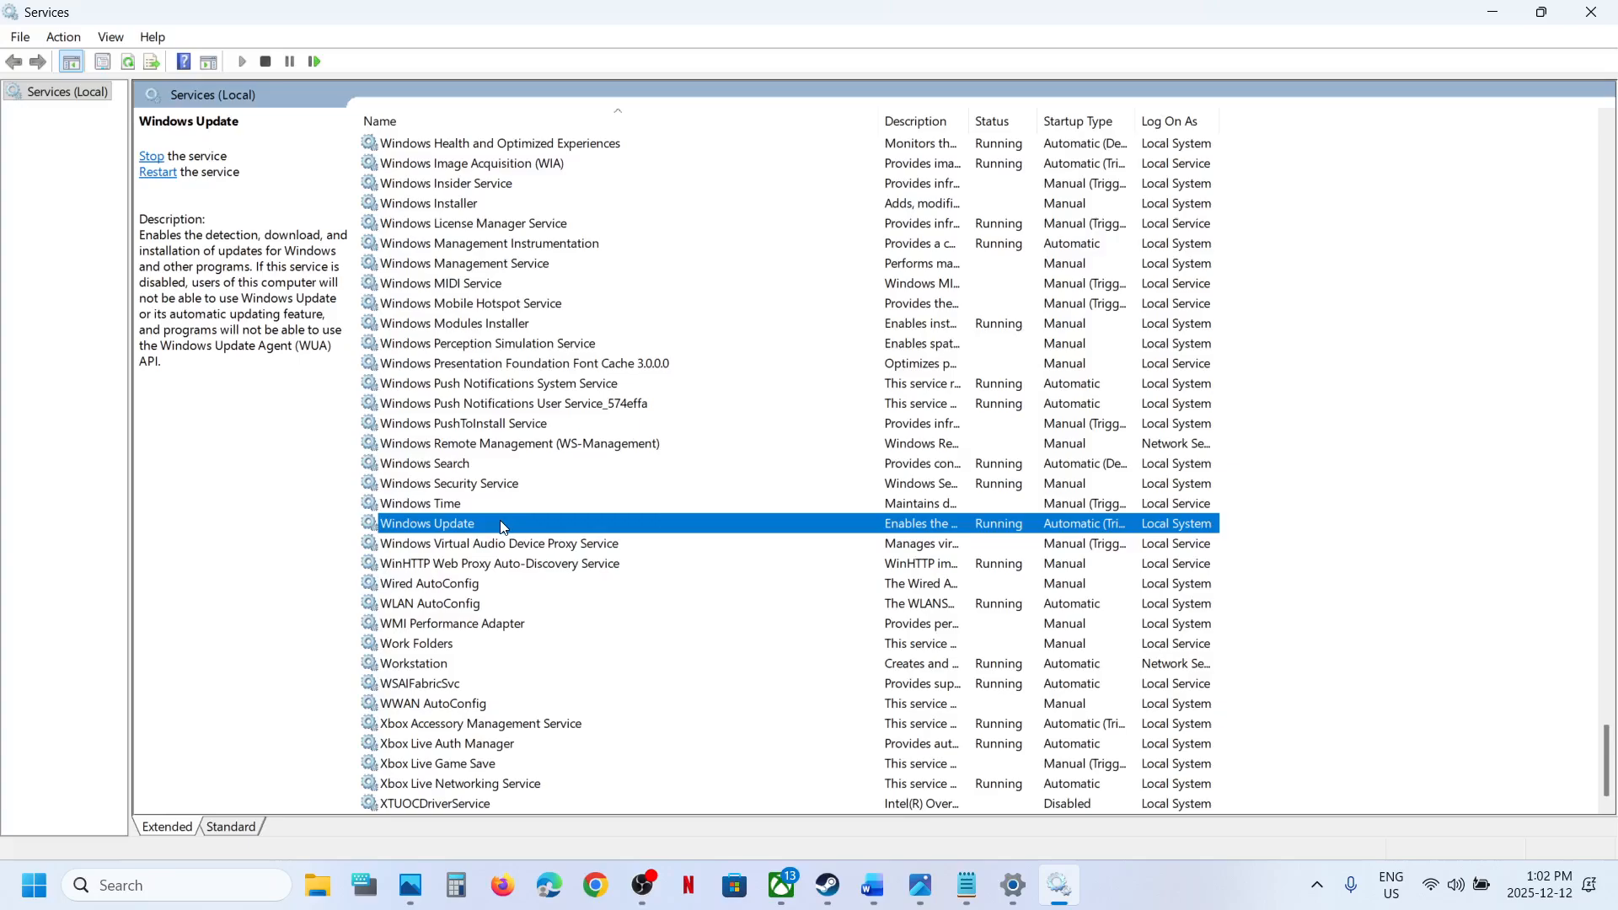
double_click(503, 527)
left_click(744, 417)
left_click(760, 449)
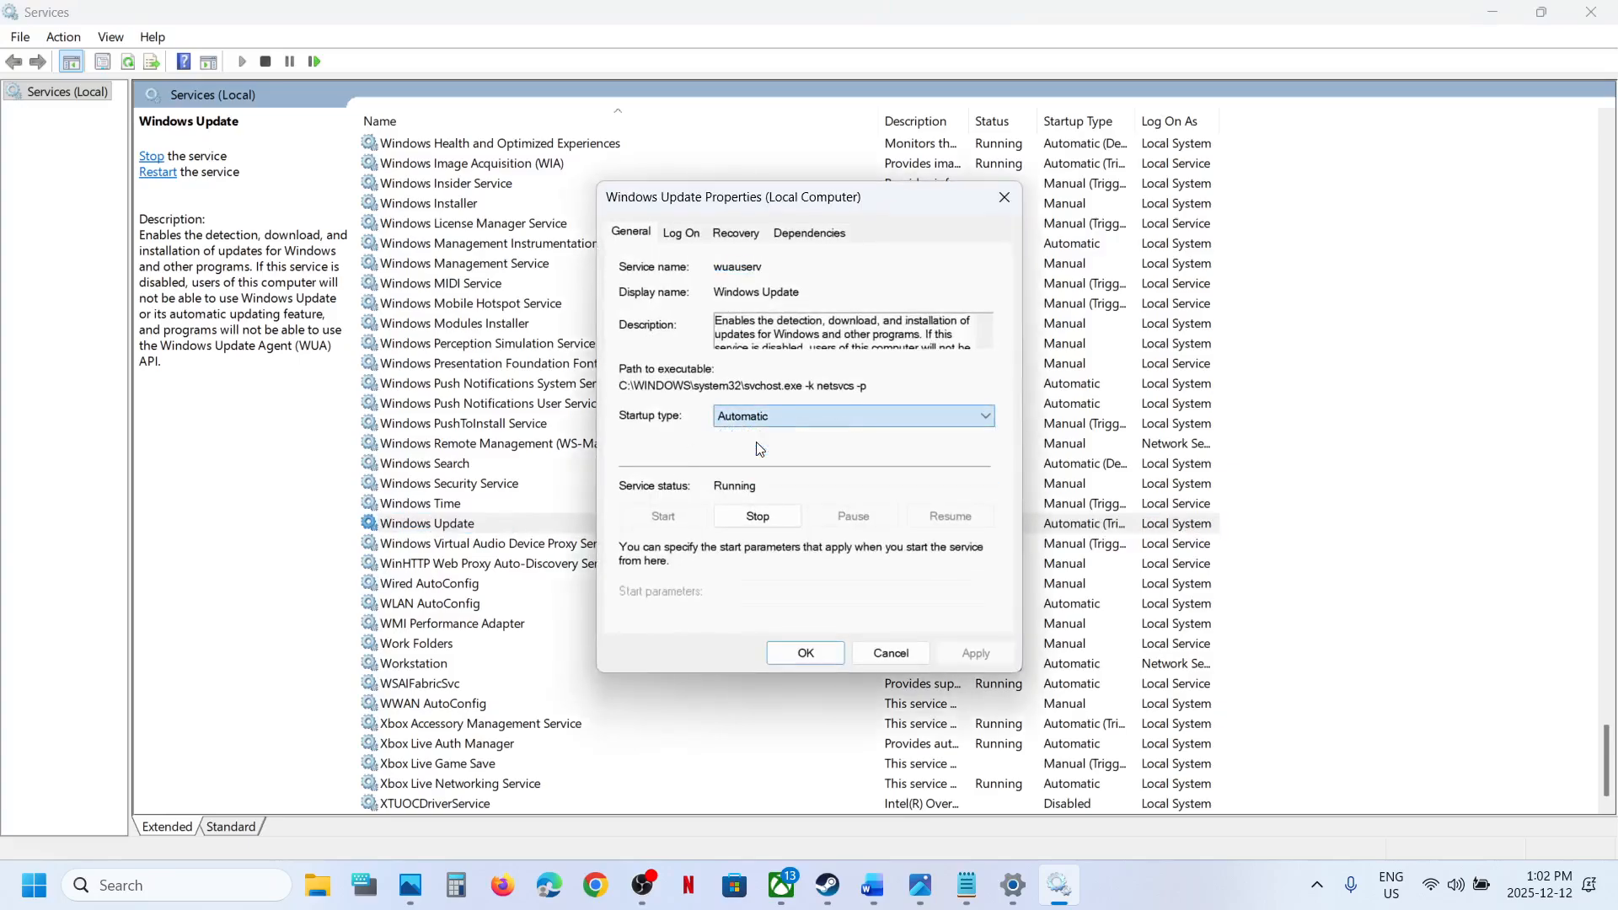
left_click(959, 655)
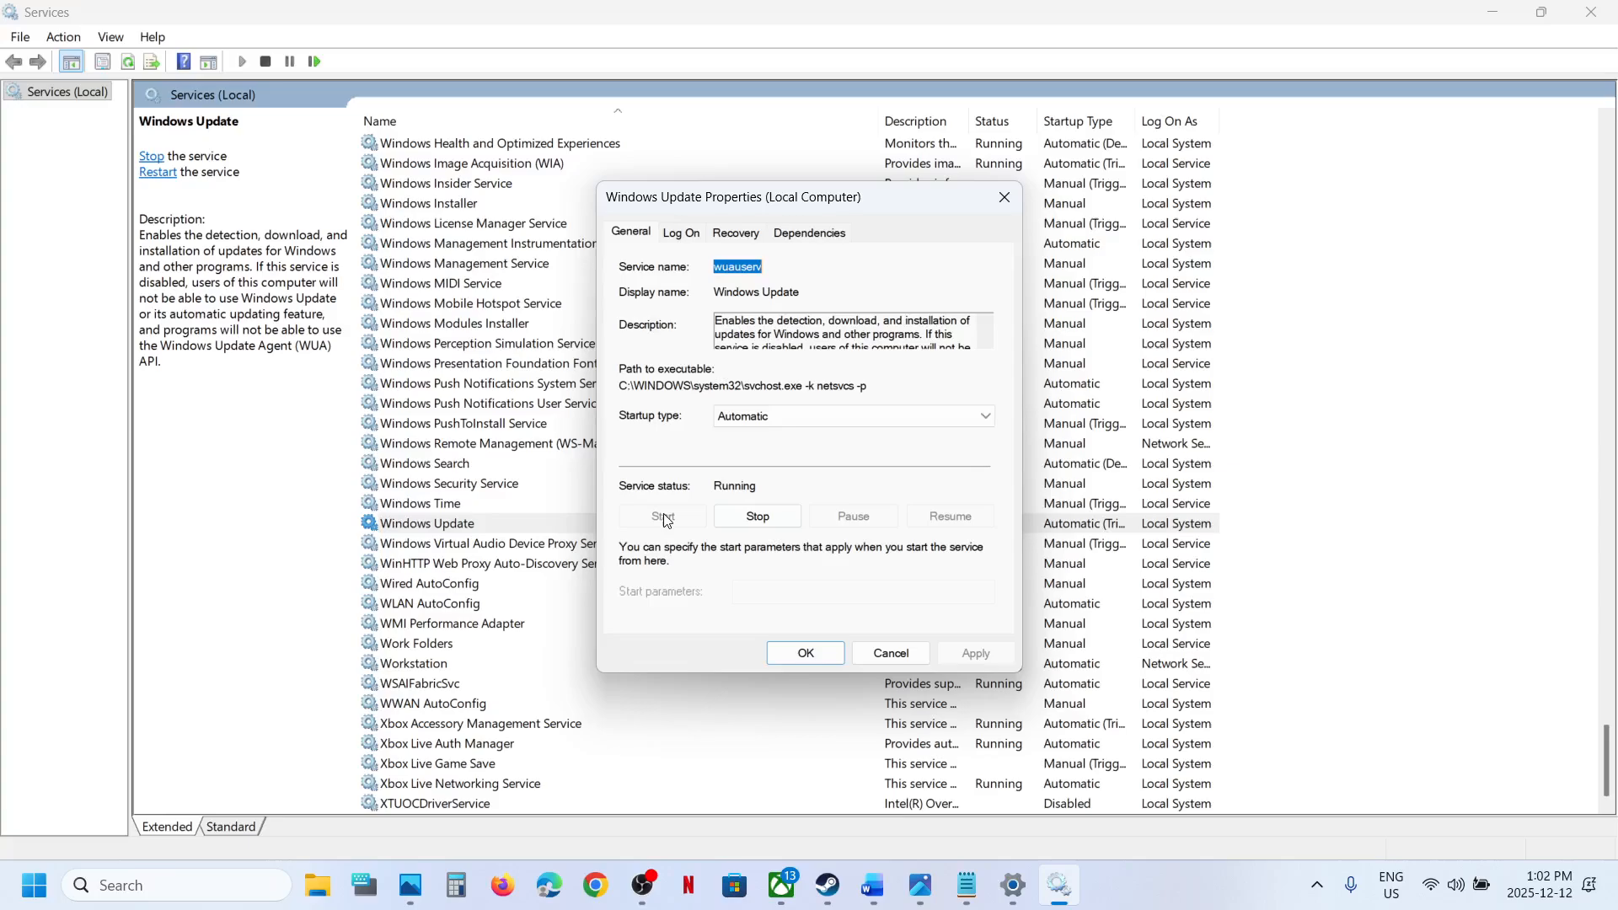
left_click(809, 654)
right_click(461, 525)
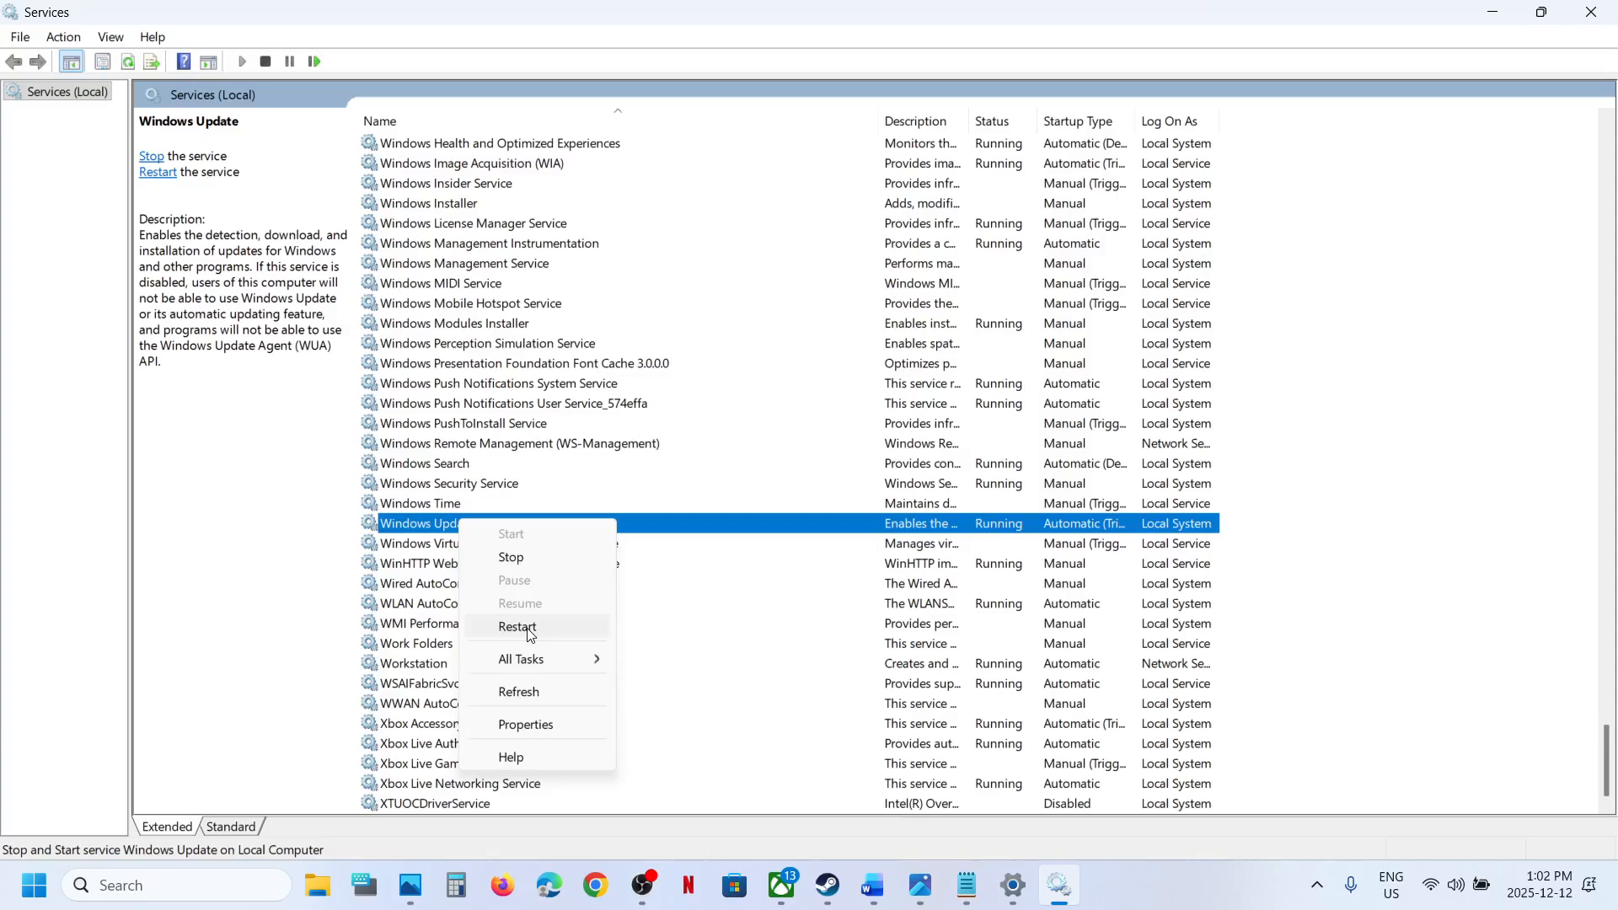
left_click(530, 634)
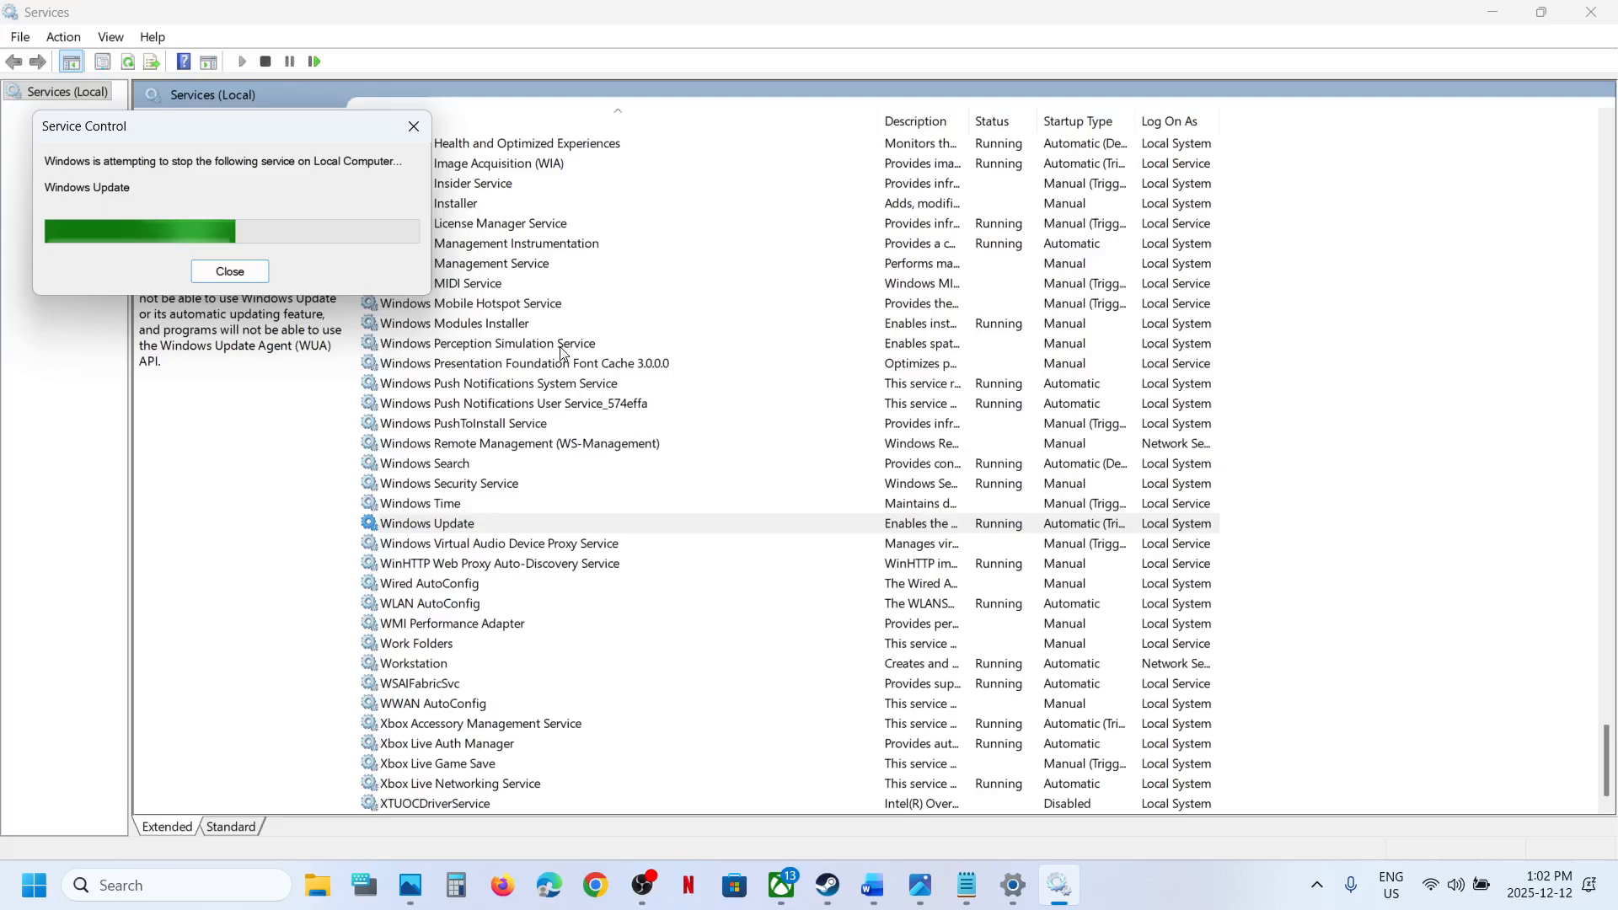
Set the Background Intelligent Transfer Service's startup type to Automatic and apply it.
left_click(587, 441)
key("b")
scroll(587, 442, "up", 5)
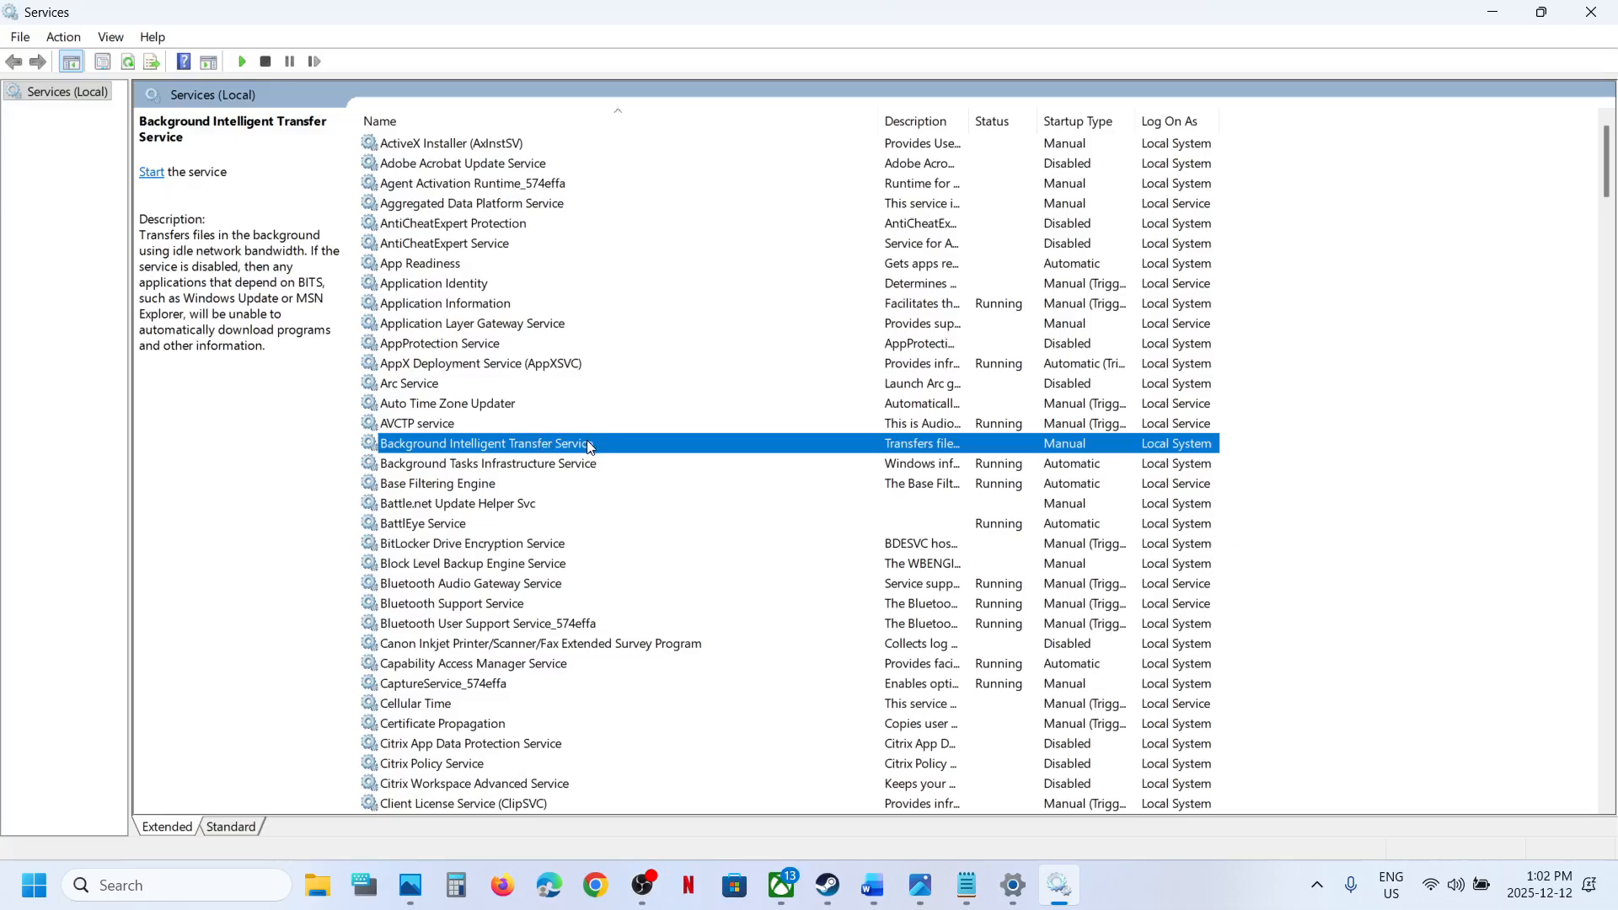
double_click(588, 445)
left_click(750, 421)
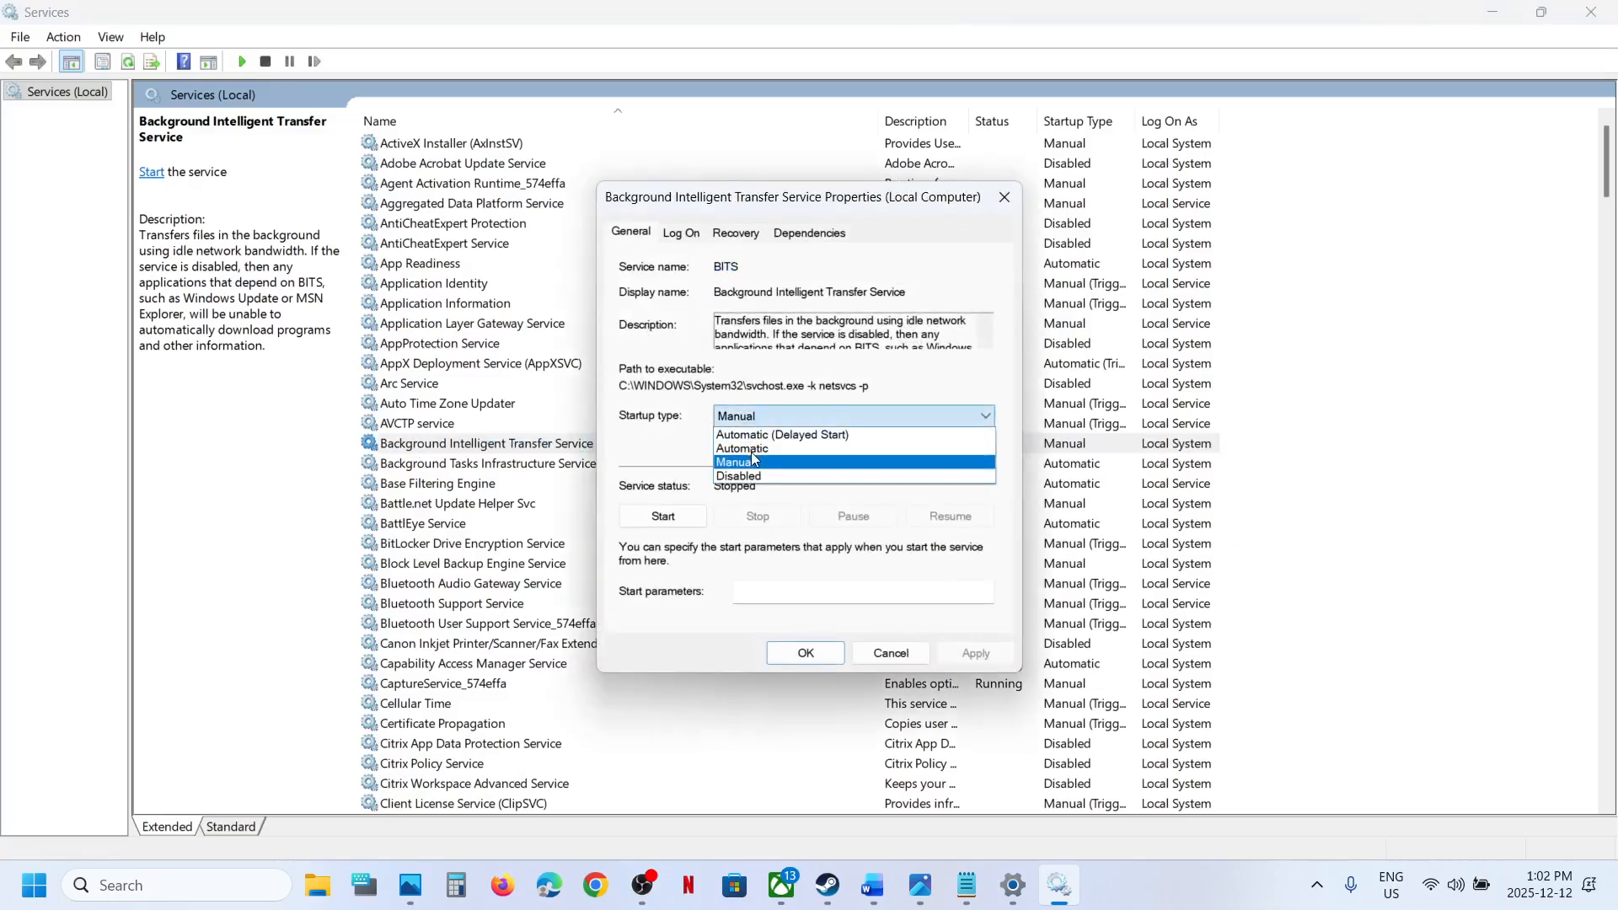
left_click(754, 448)
left_click(975, 653)
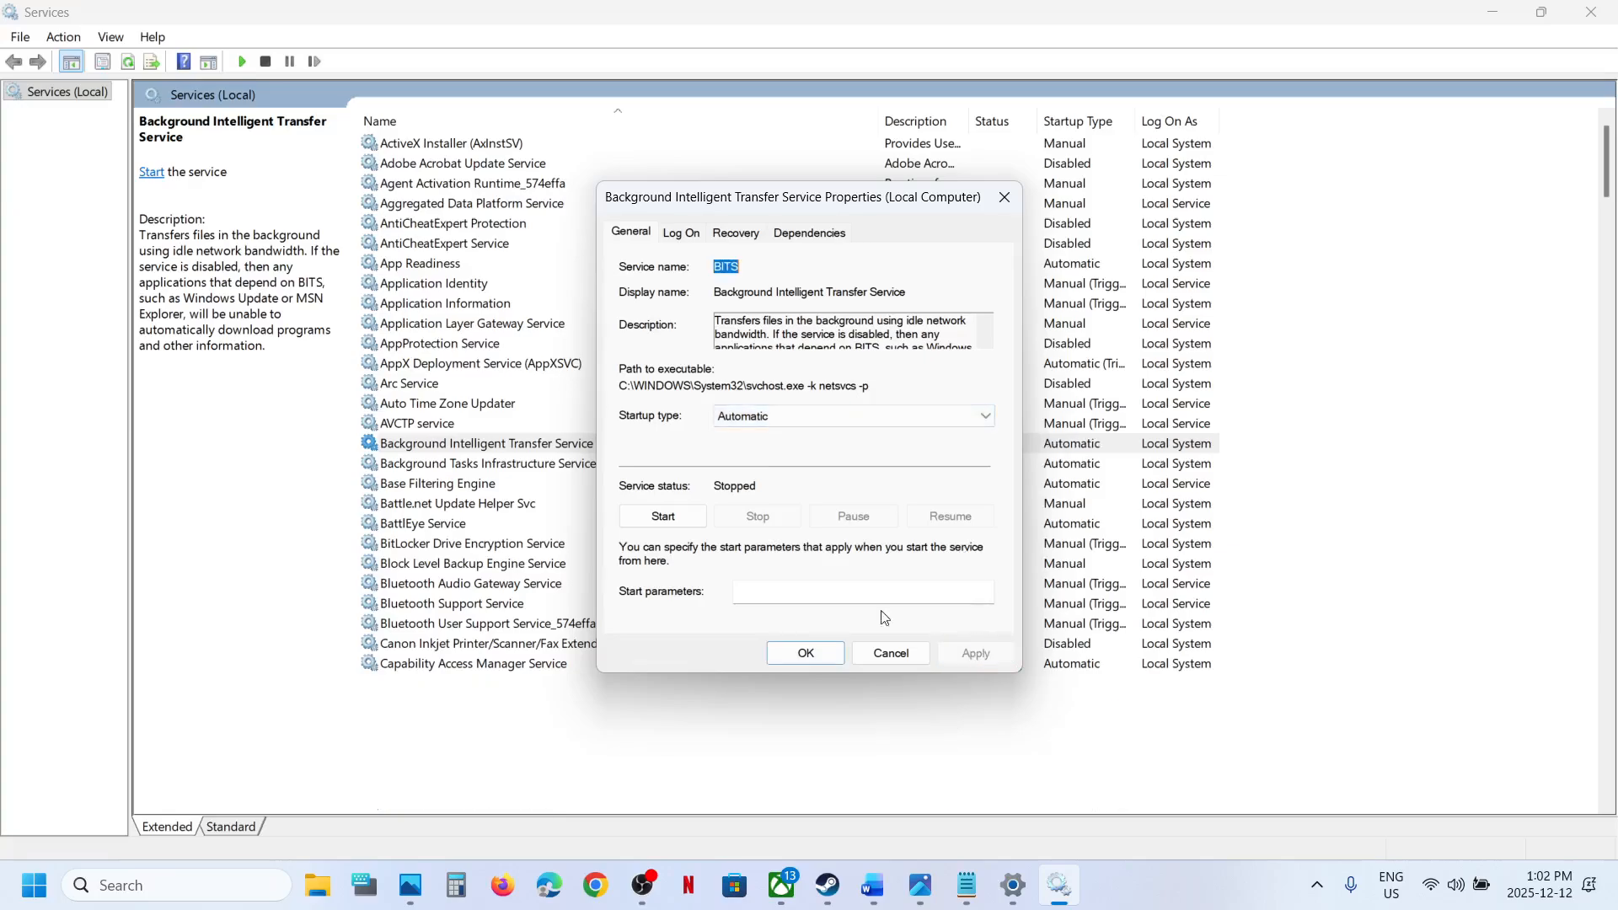
Start the Background Intelligent Transfer Service, close its properties and restart the service.
left_click(682, 519)
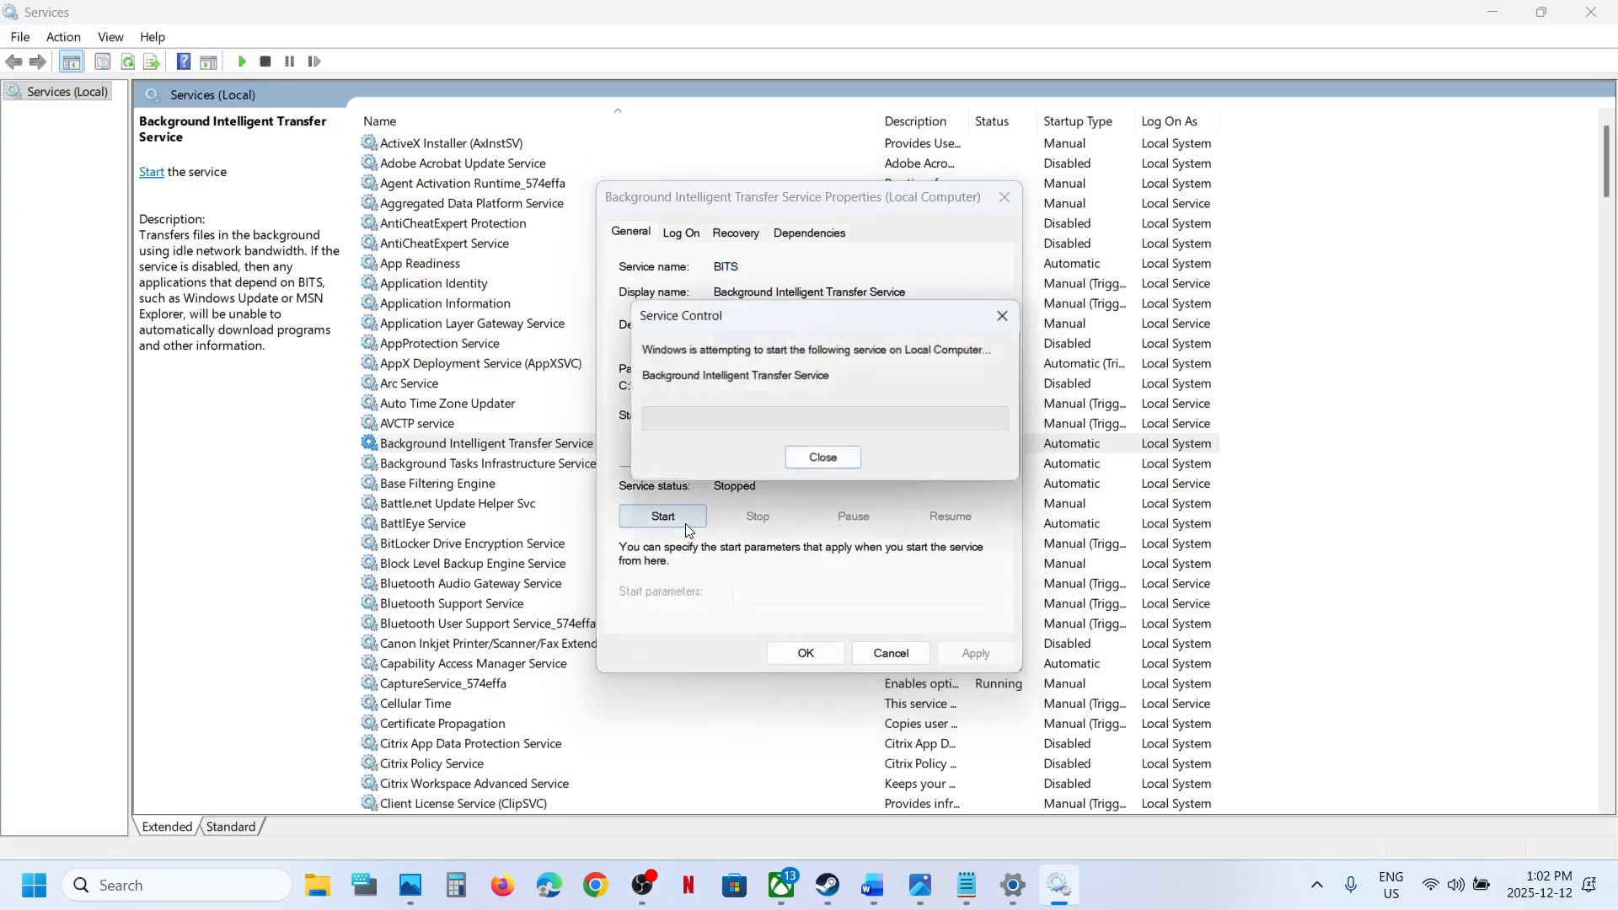
left_click(809, 655)
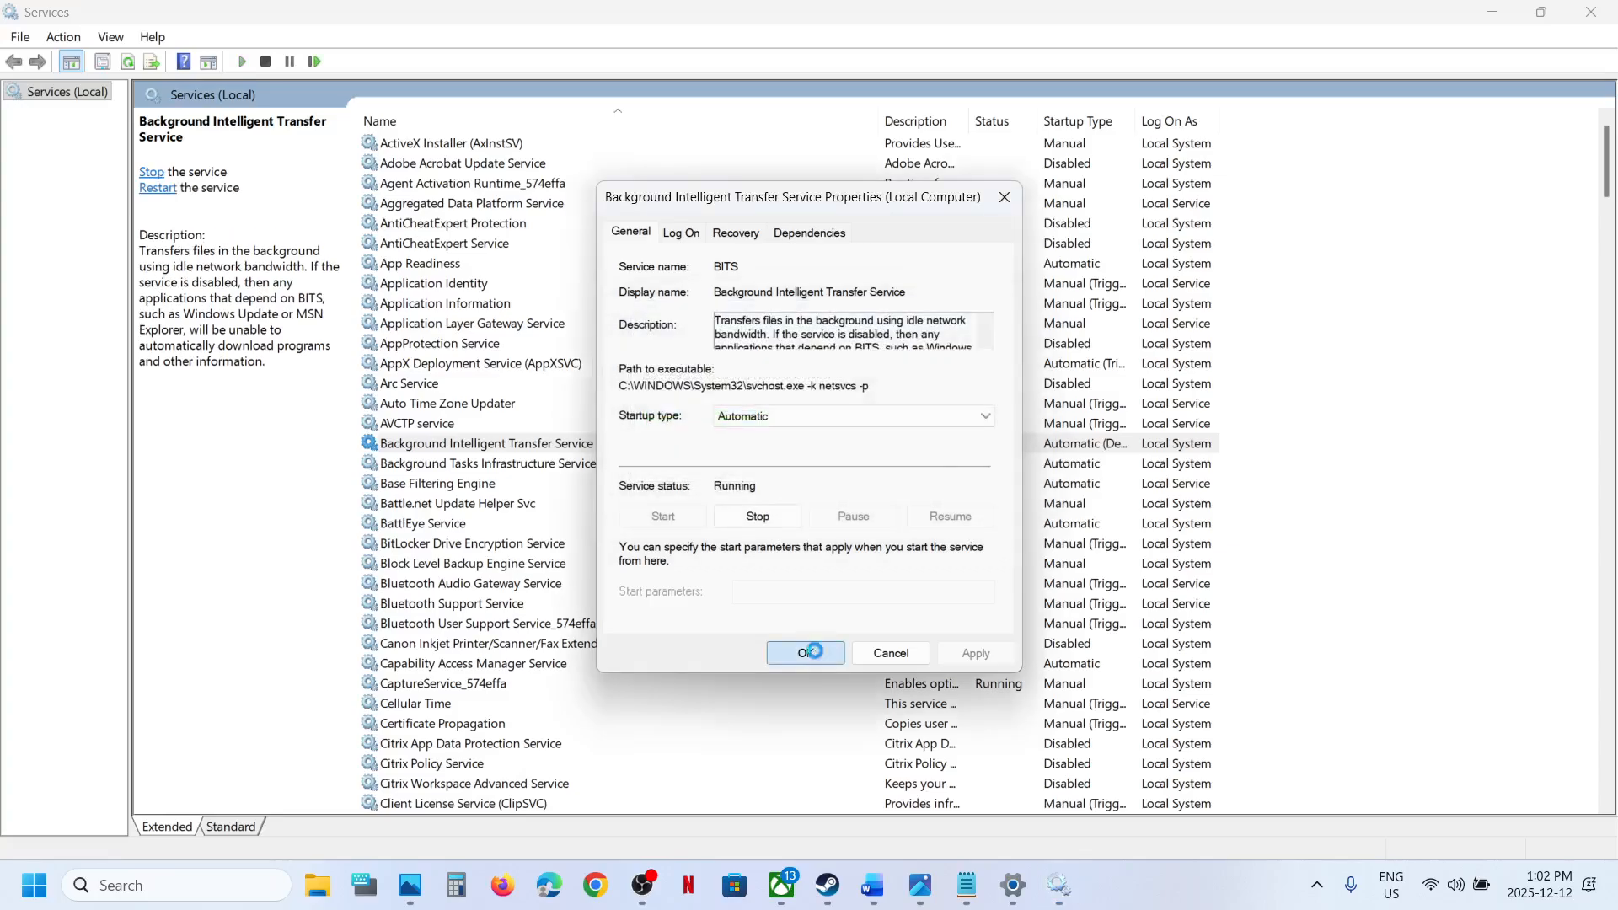
right_click(447, 444)
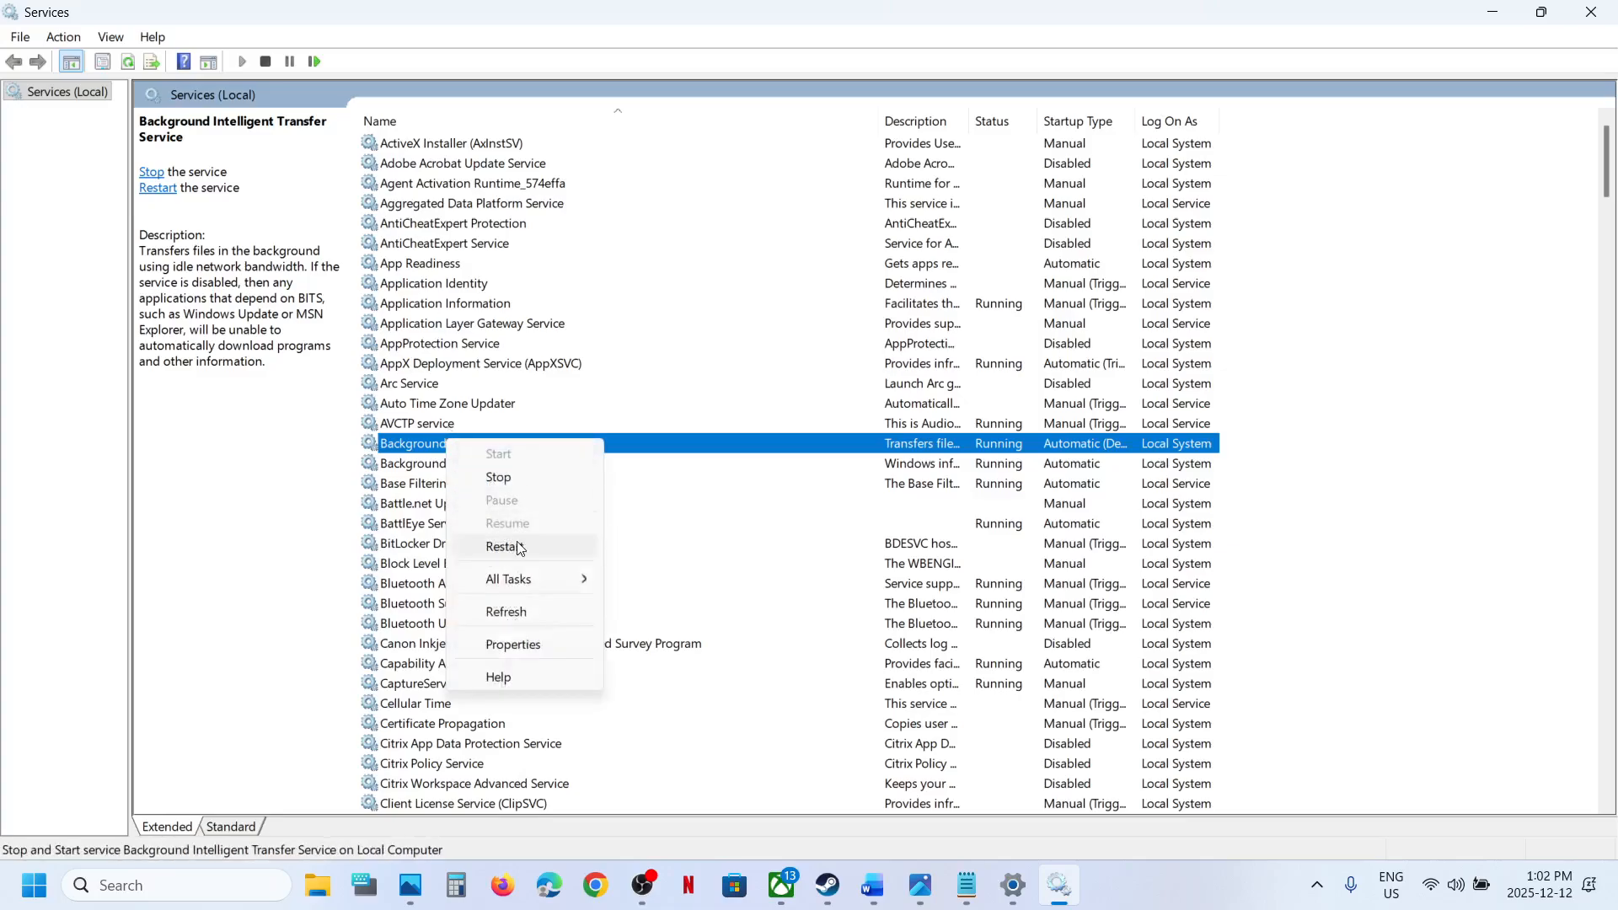
left_click(540, 545)
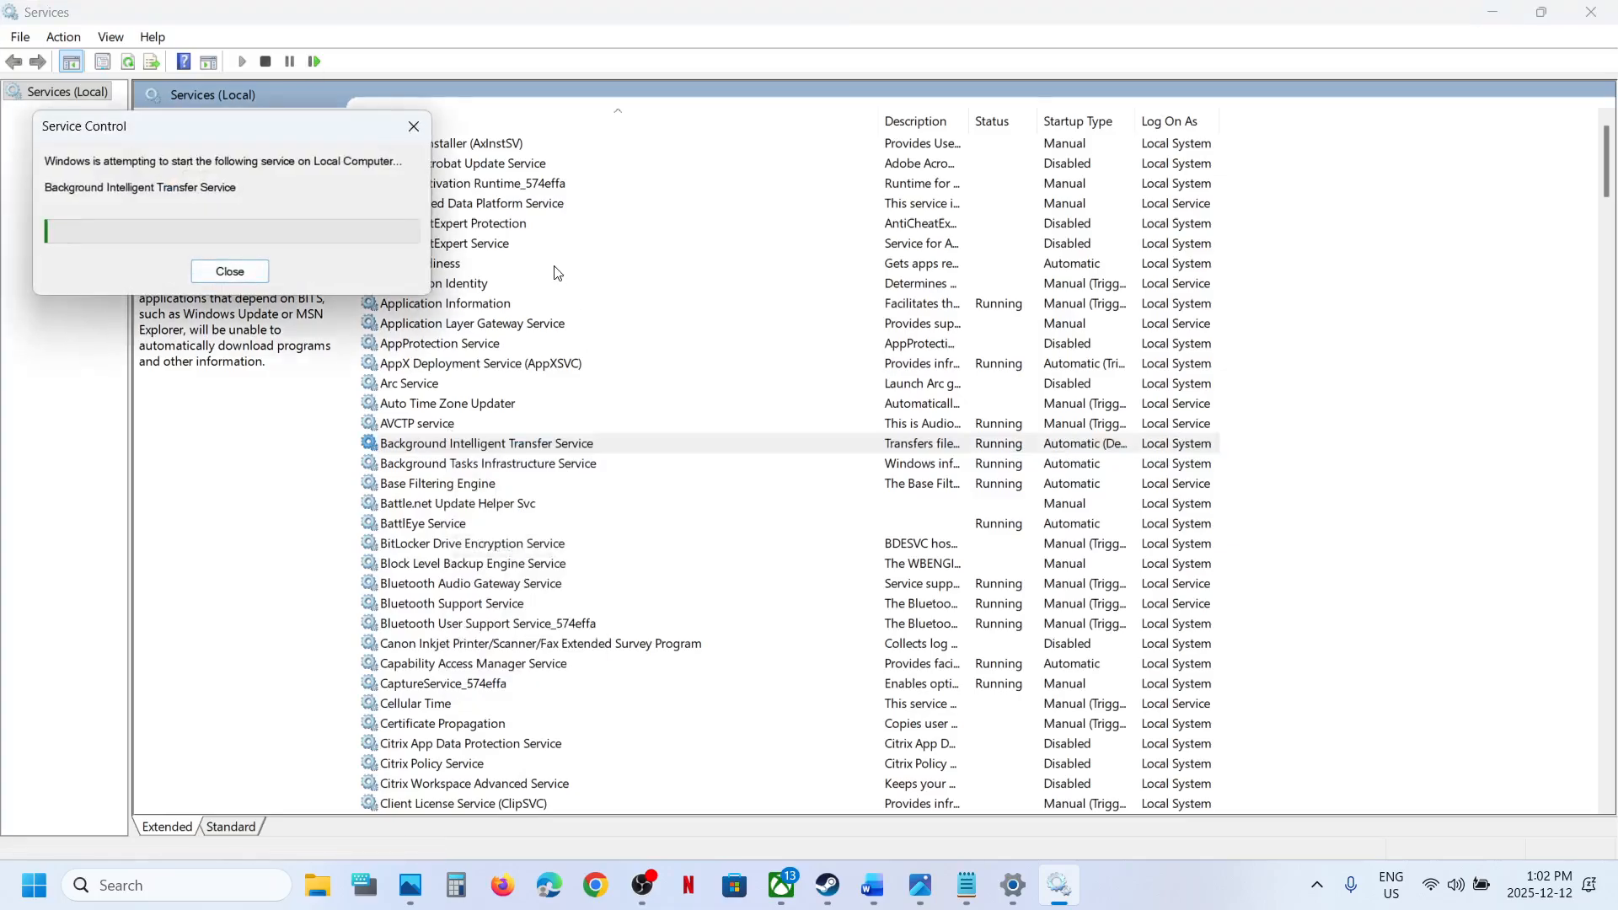
Set the App Readiness service's startup type to Automatic and apply it.
left_click(478, 270)
double_click(494, 270)
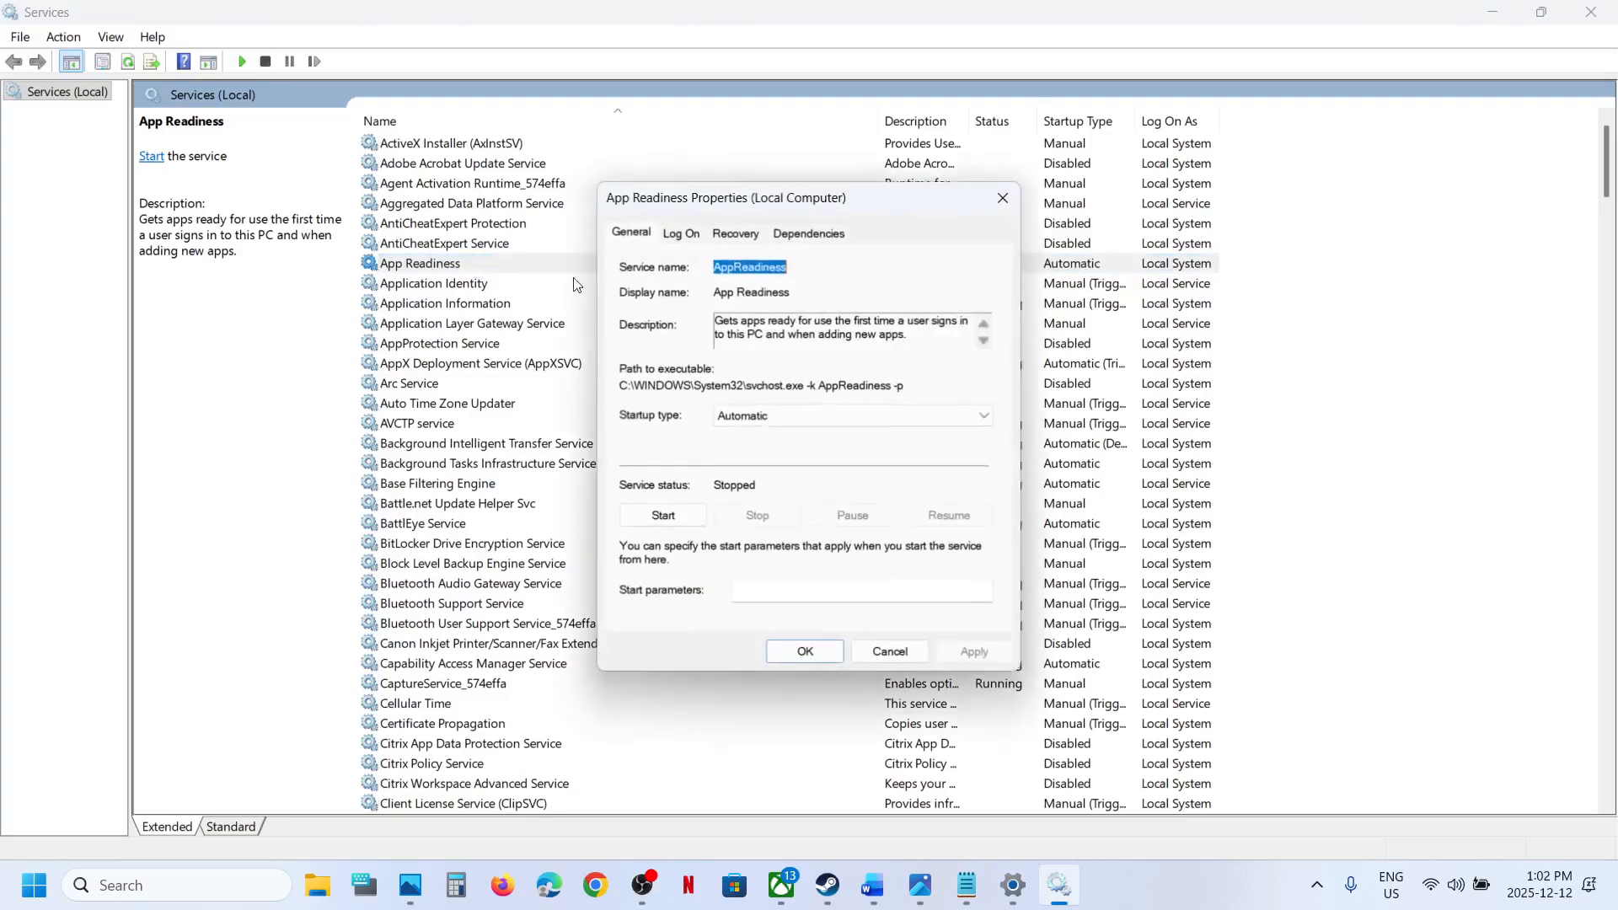
left_click(782, 417)
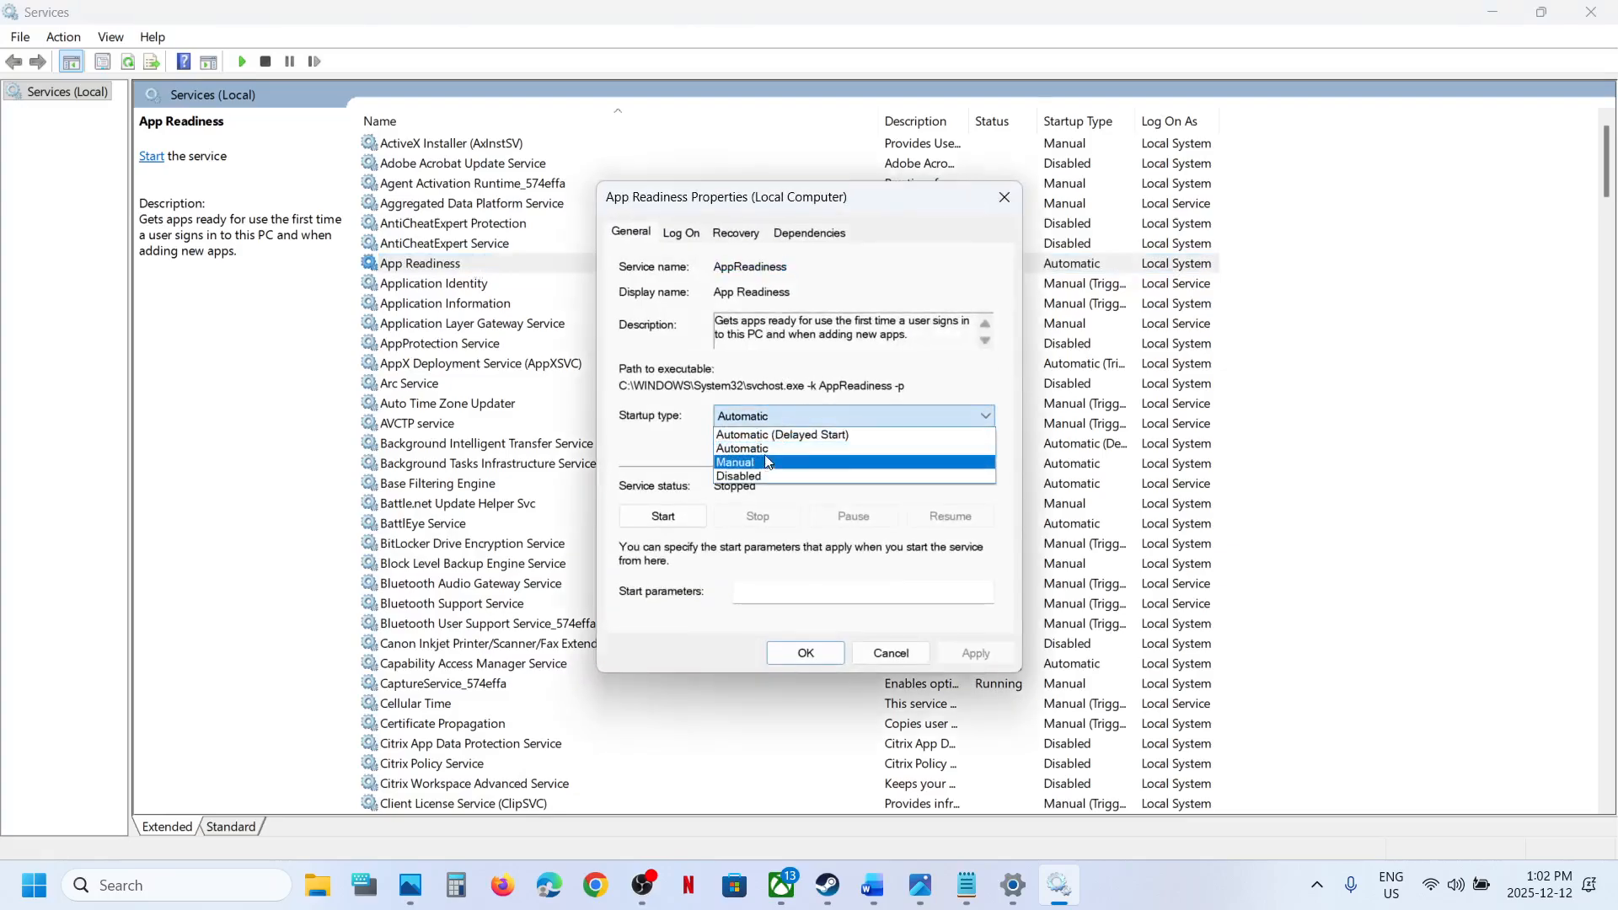
left_click(759, 449)
left_click(973, 653)
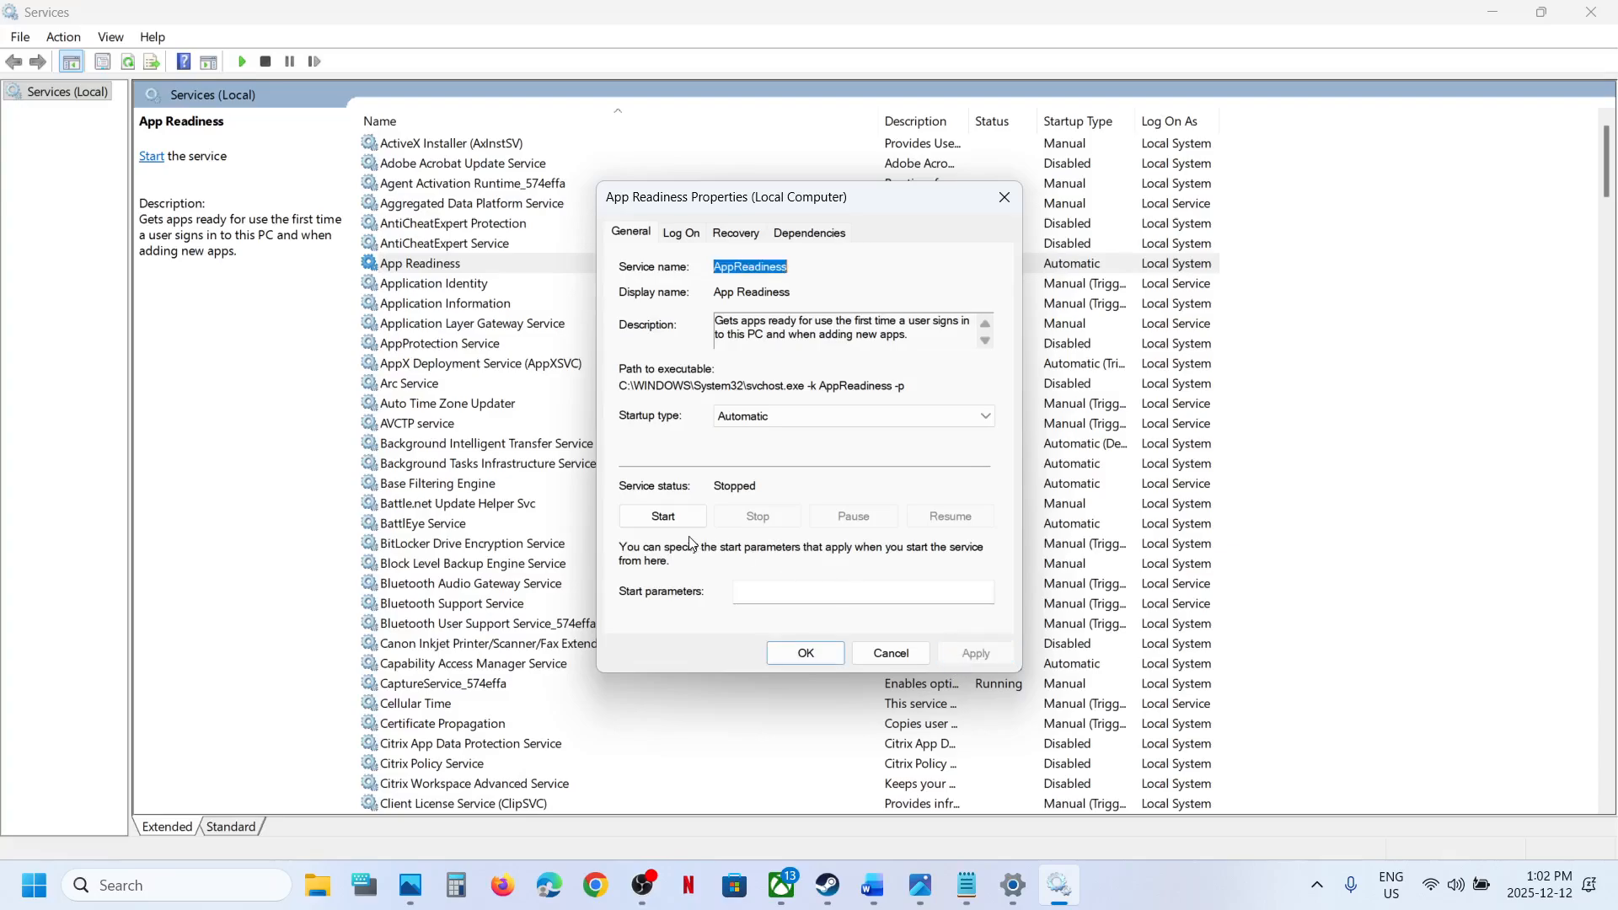
Start the App Readiness service, close its properties and restart the service.
left_click(662, 517)
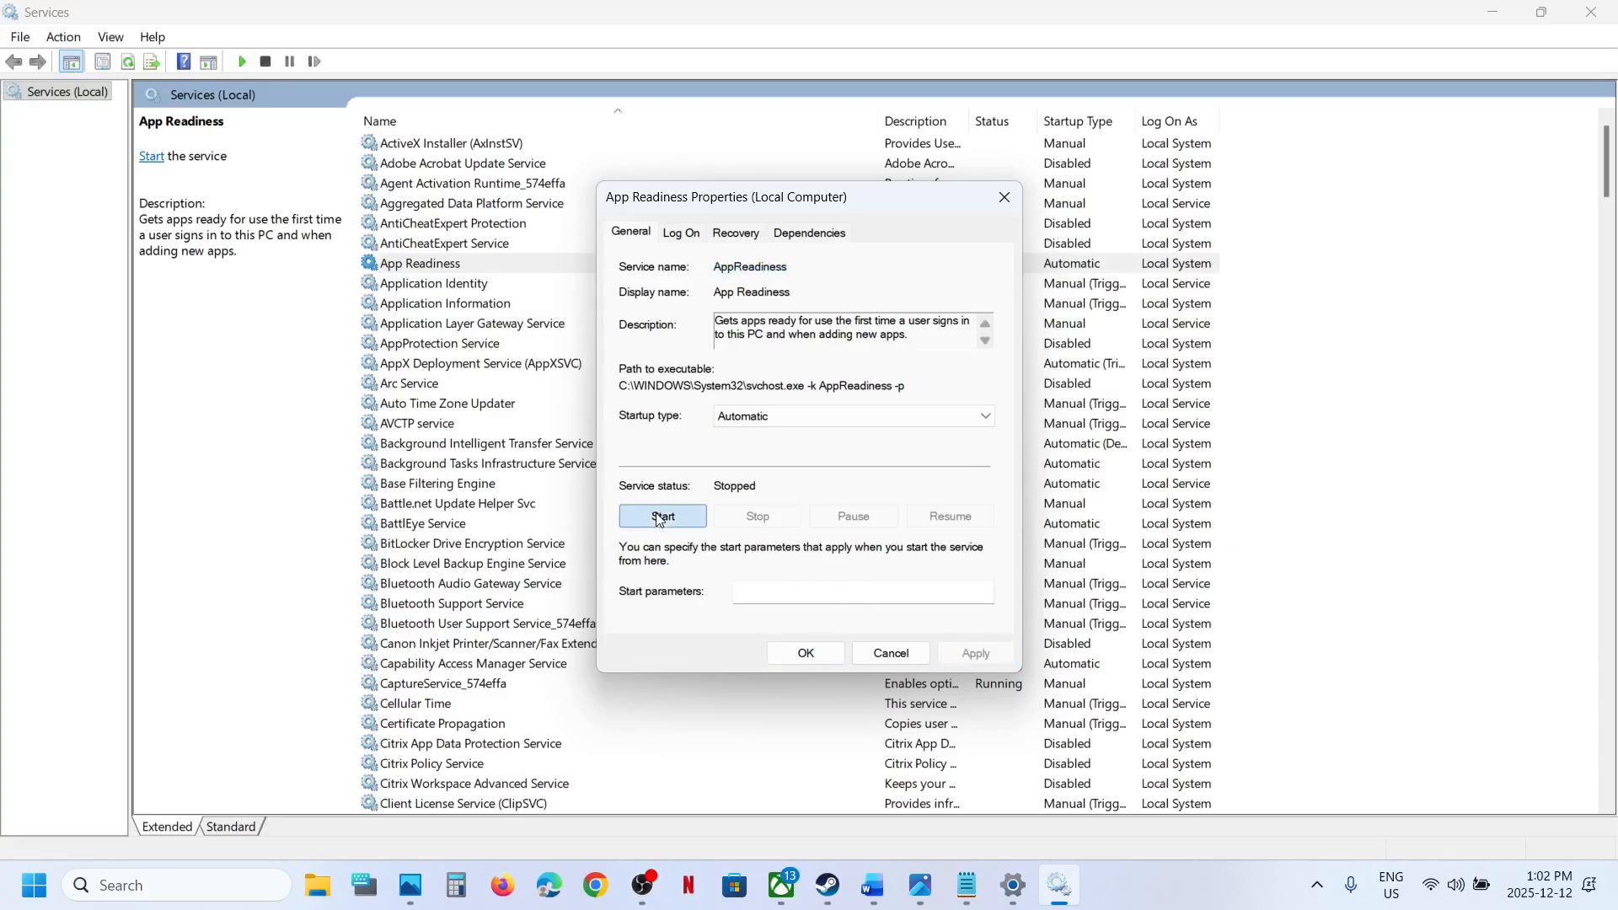
left_click(802, 655)
right_click(459, 269)
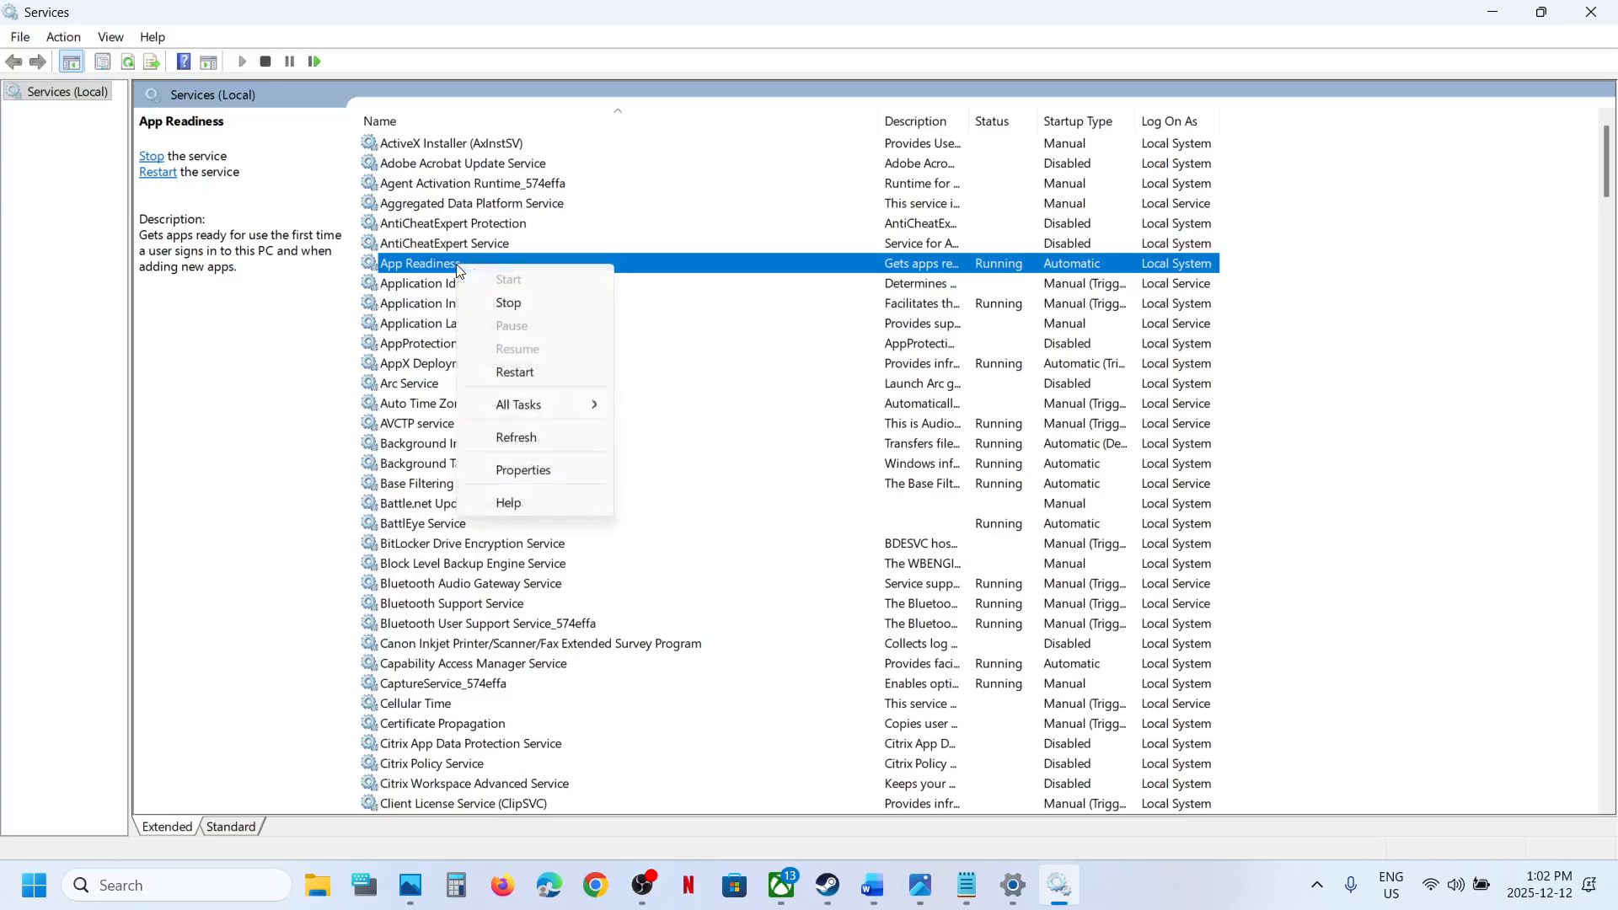
left_click(552, 368)
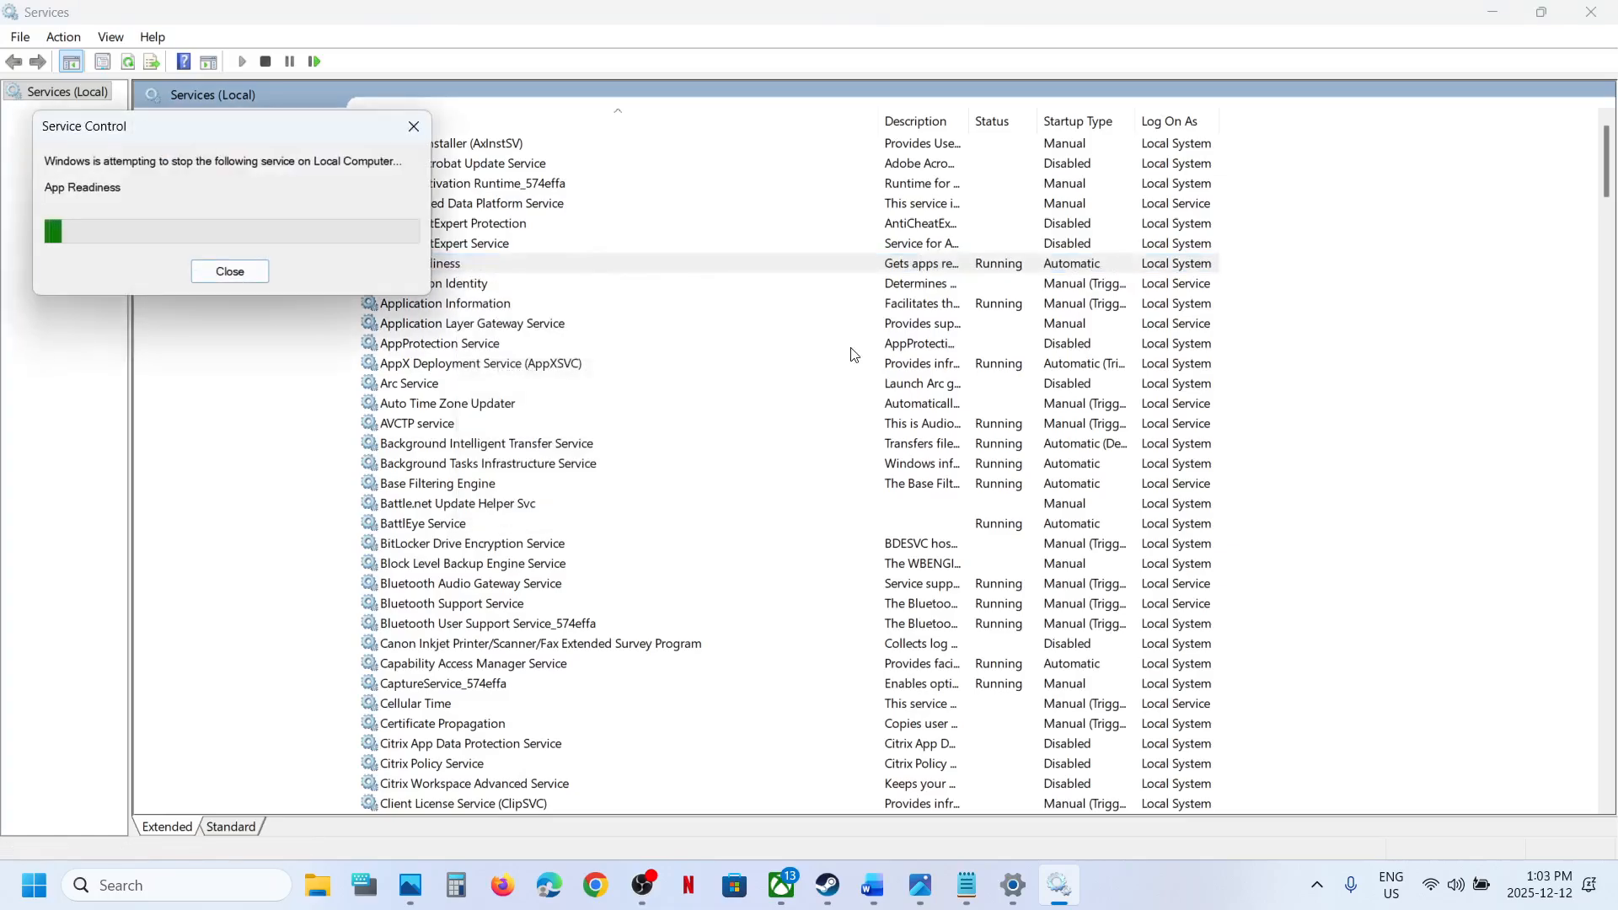
Close the Services console and retry the update check on the Windows Update page.
left_click(1605, 13)
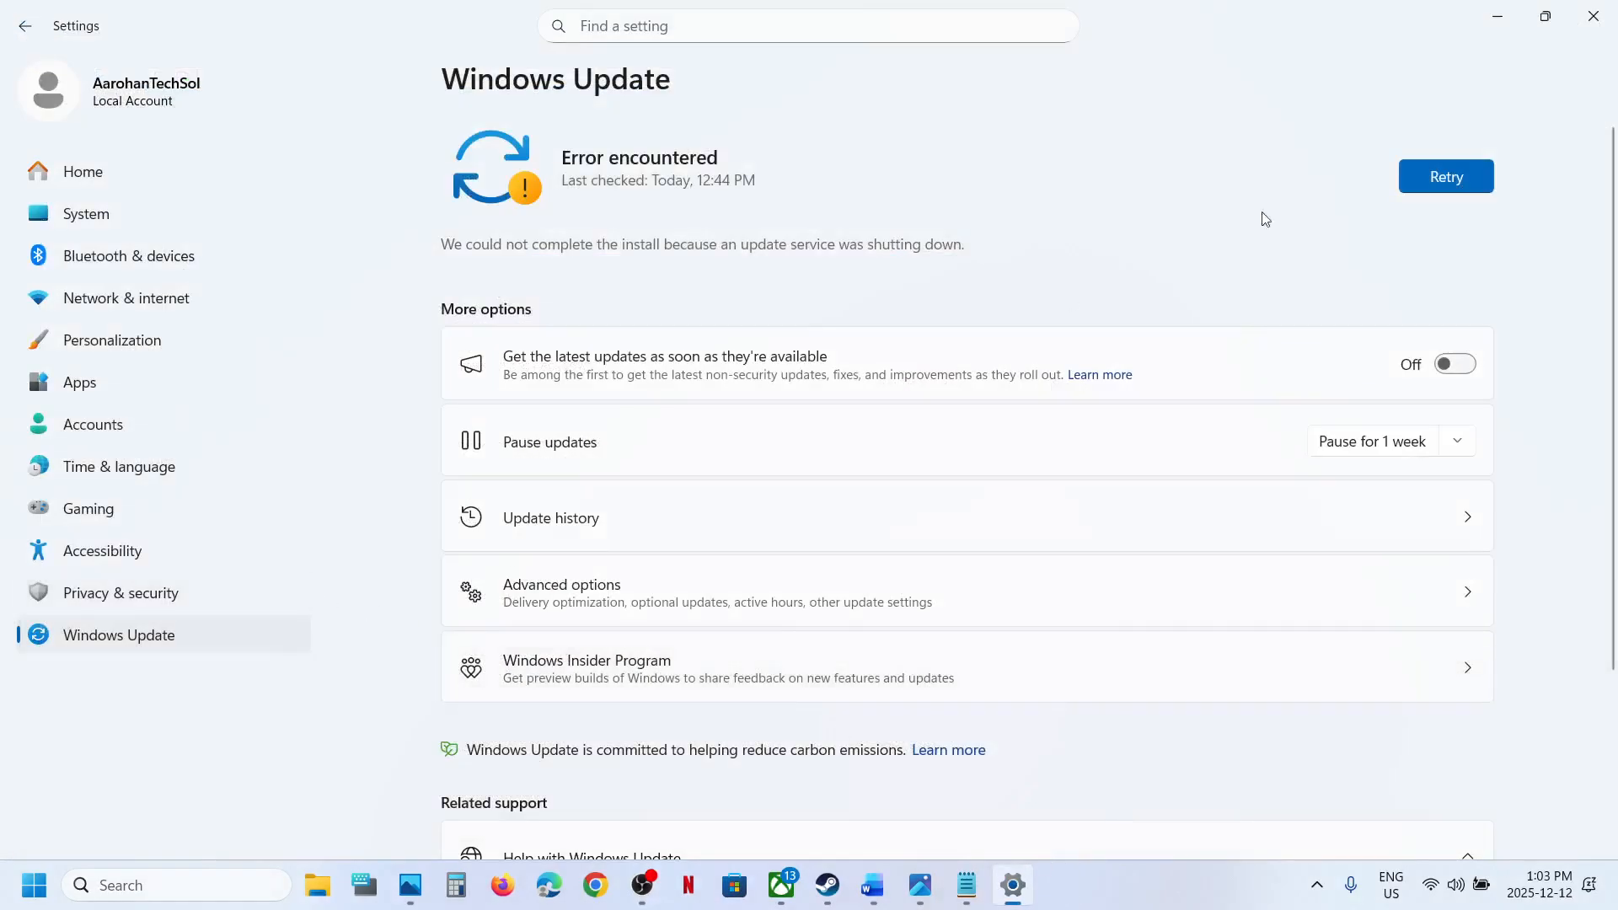
left_click(1404, 180)
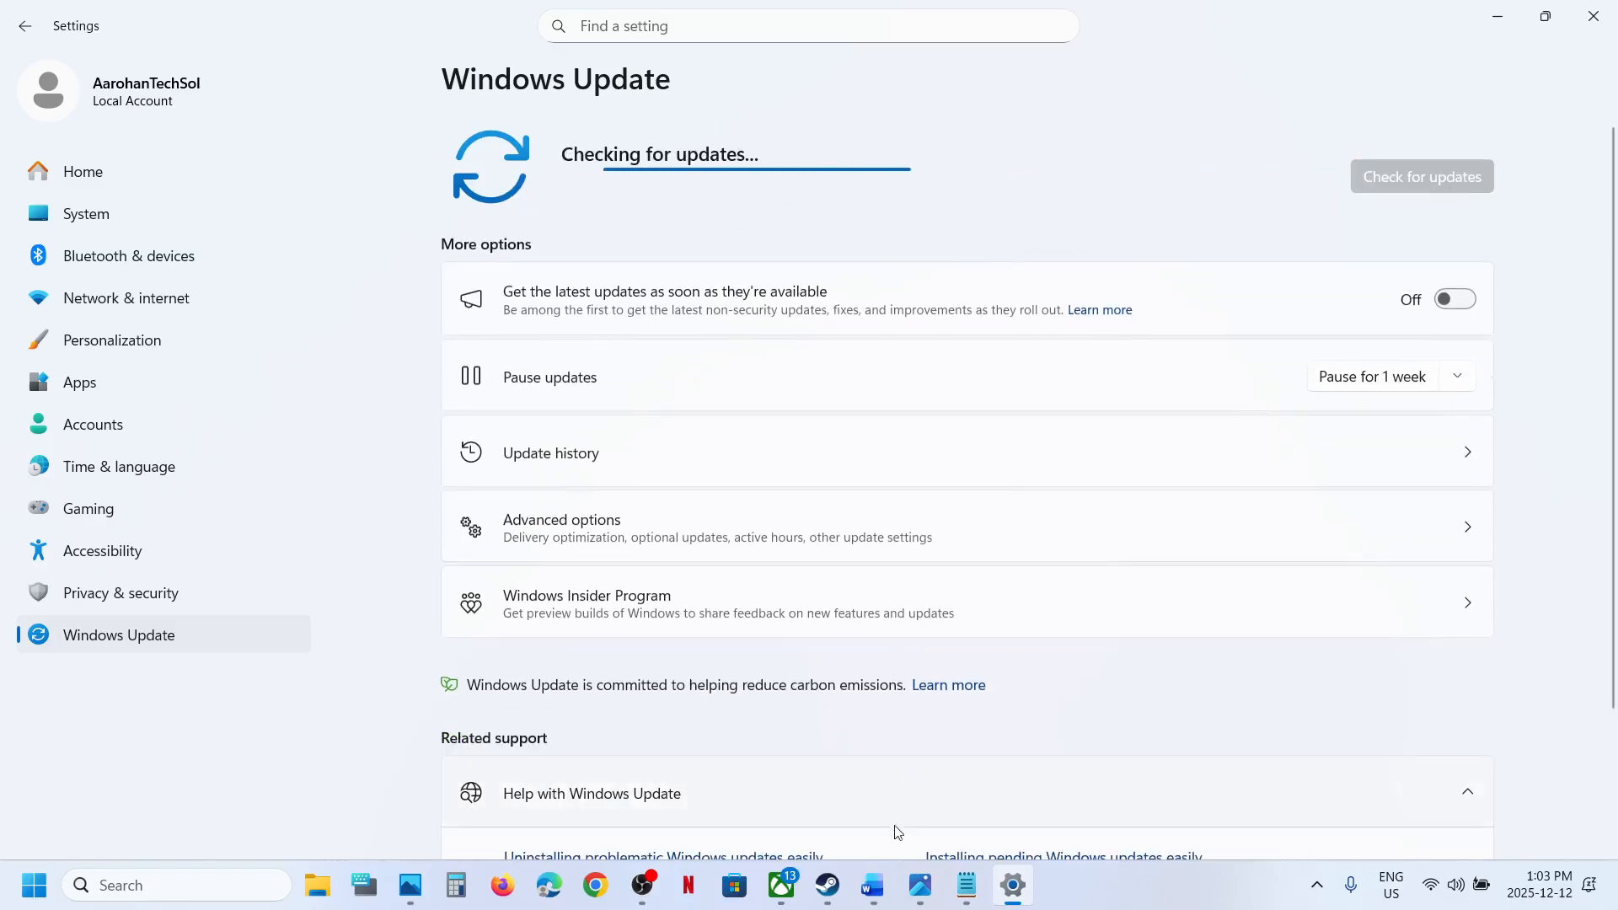
Show the Step 3 SFC and DISM commands in the Word document and open Command Prompt as administrator.
left_click(872, 885)
scroll(454, 344, "down", 10)
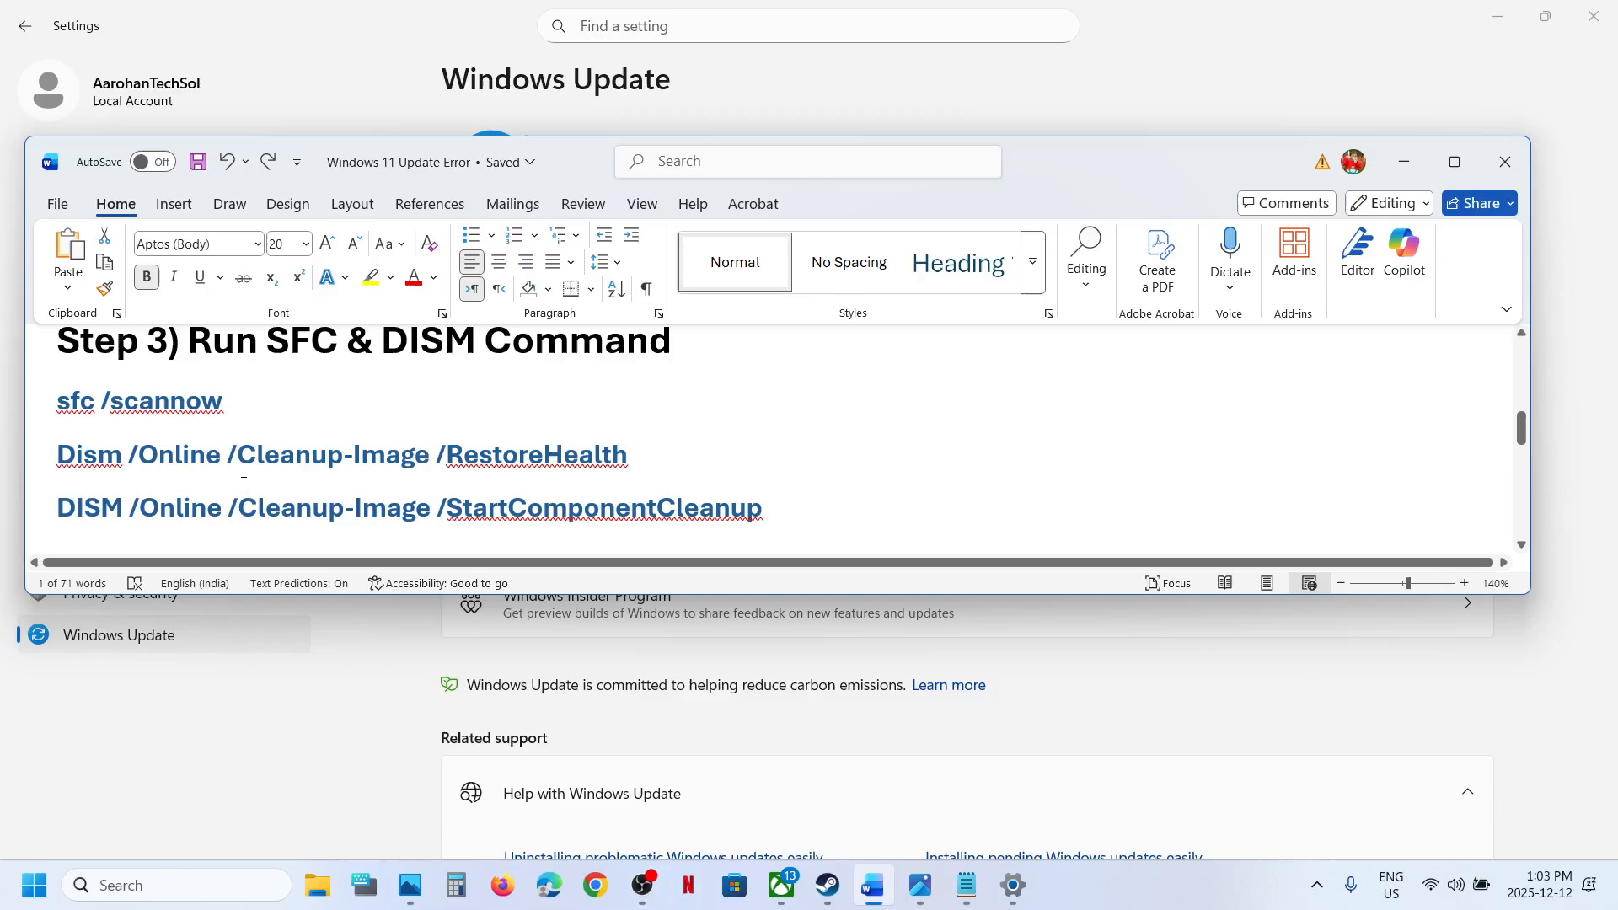
left_click(187, 879)
type("cmd")
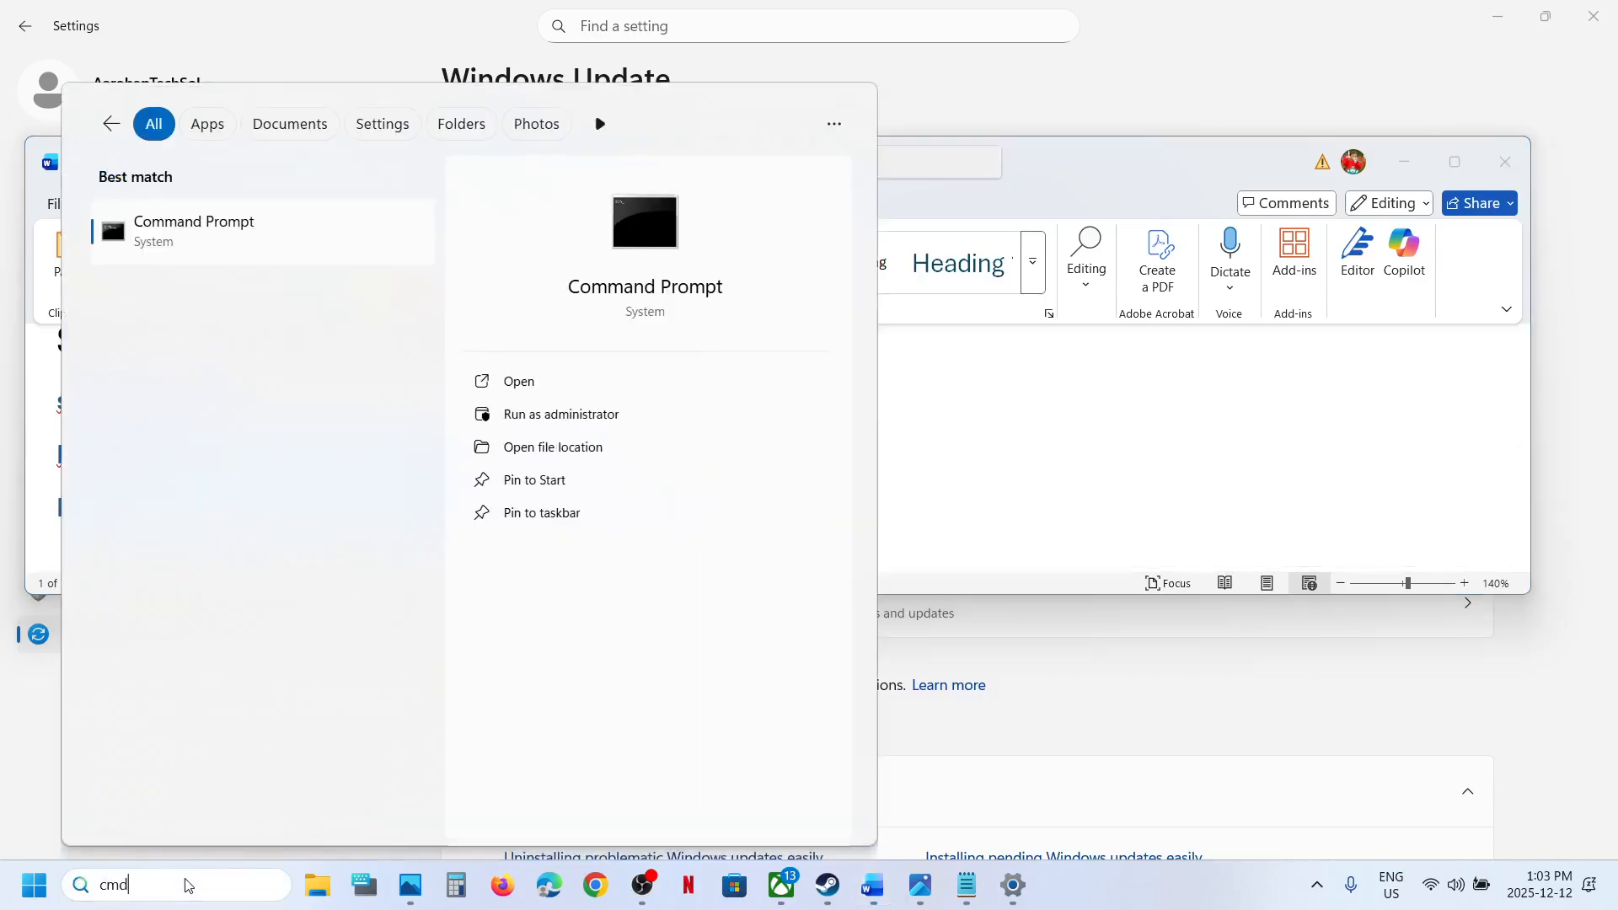
right_click(191, 245)
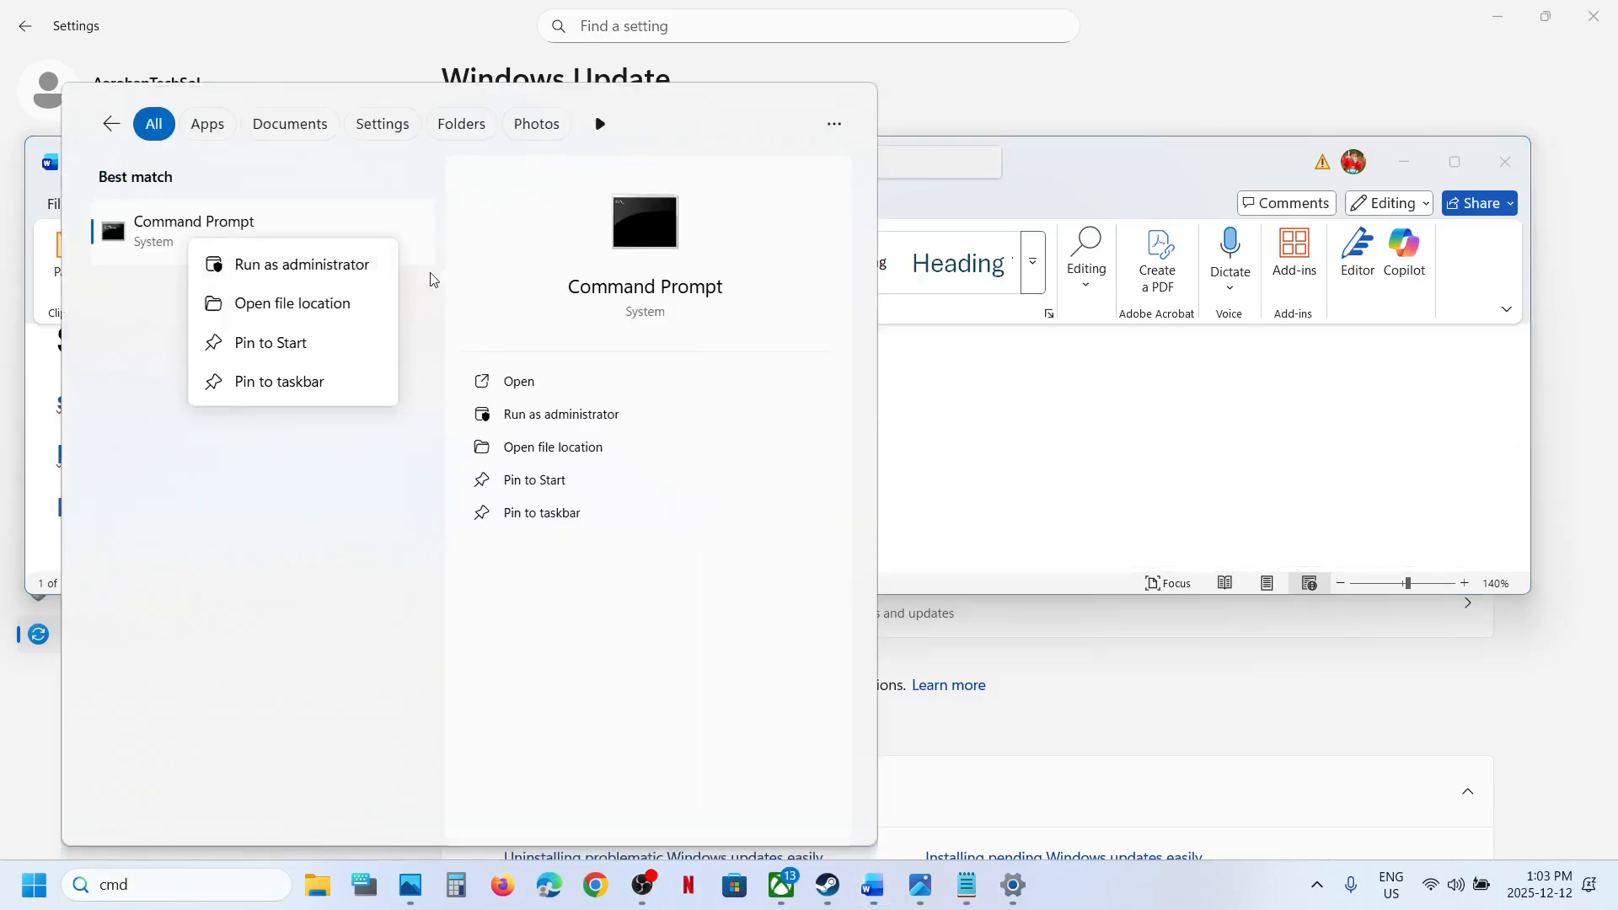
left_click(311, 266)
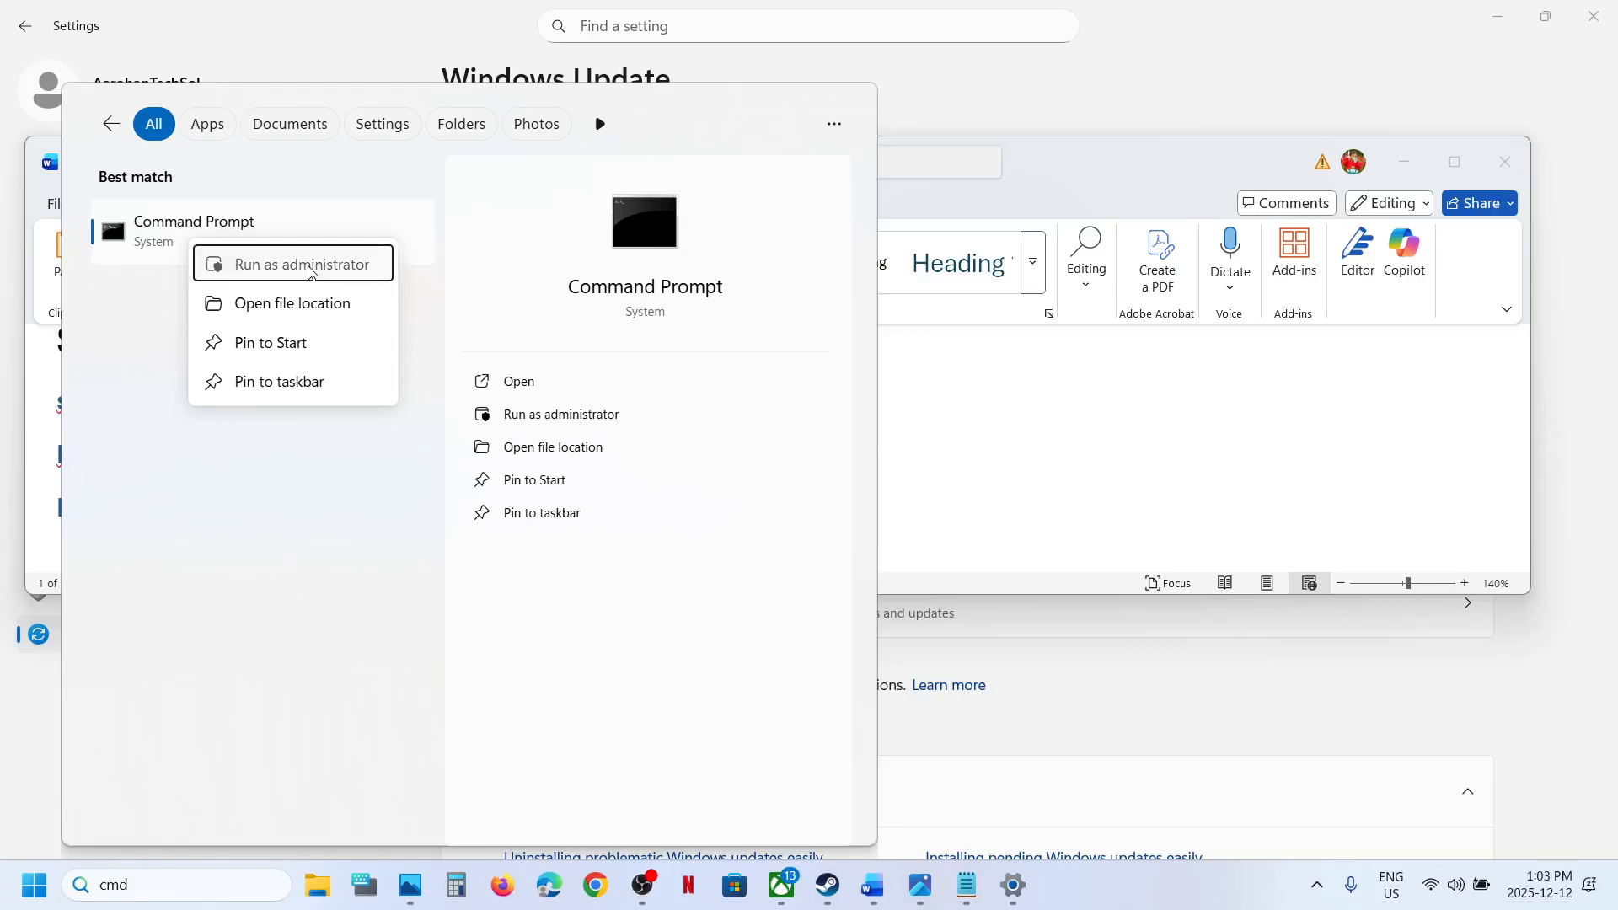
left_click(744, 616)
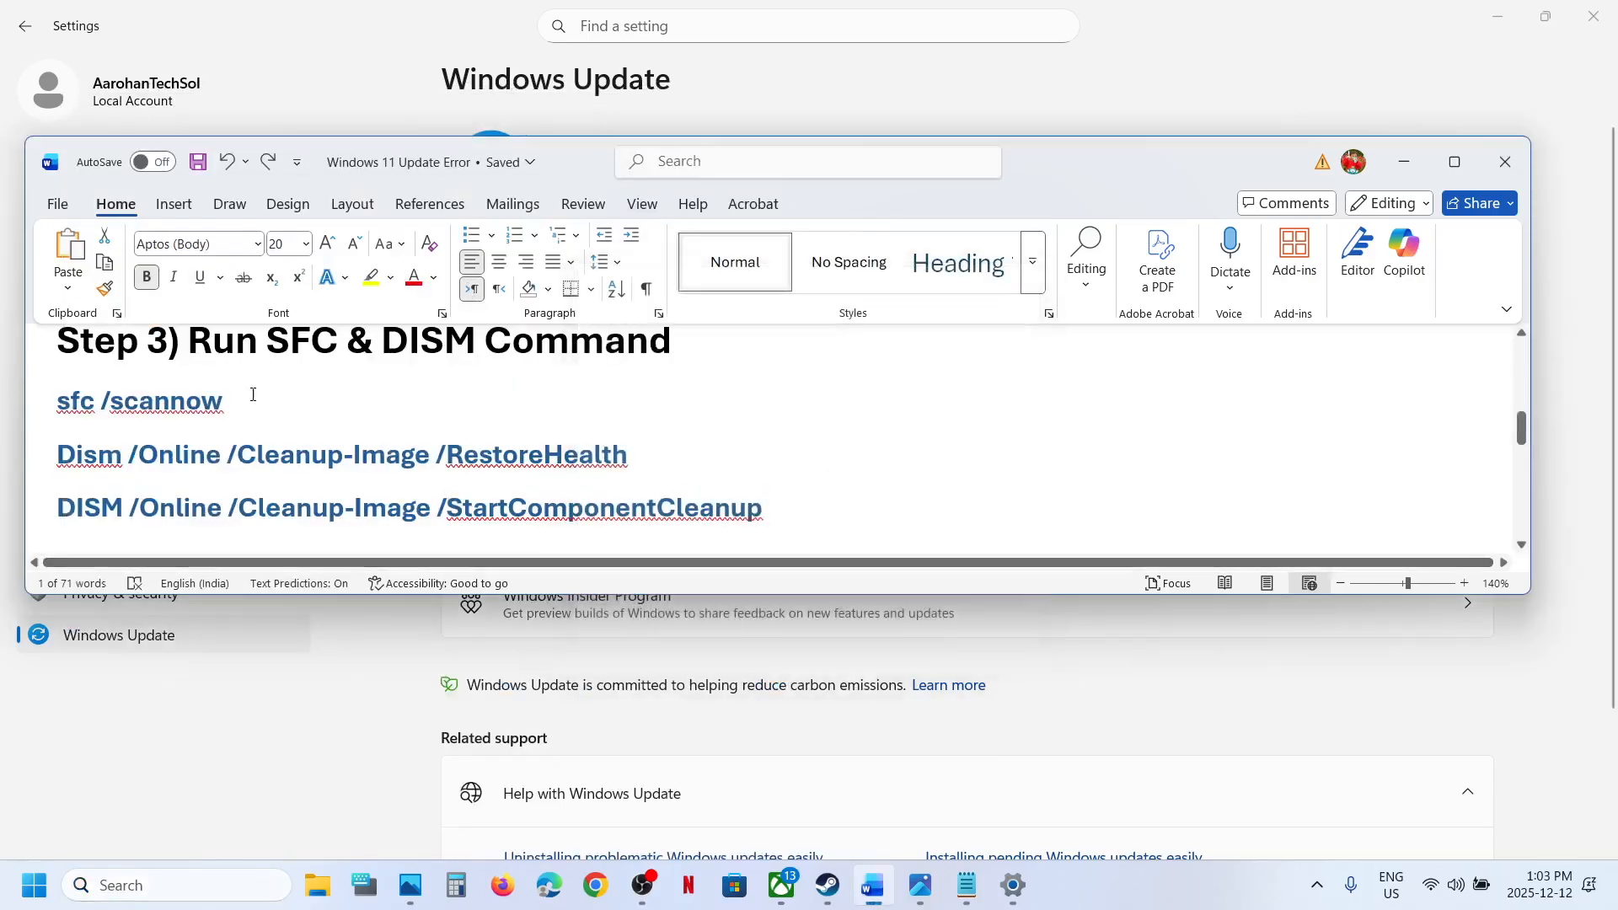
Copy the sfc /scannow command from the Word document and run it in the administrator Command Prompt.
left_click(144, 408)
triple_click(119, 417)
key("ctrl+c")
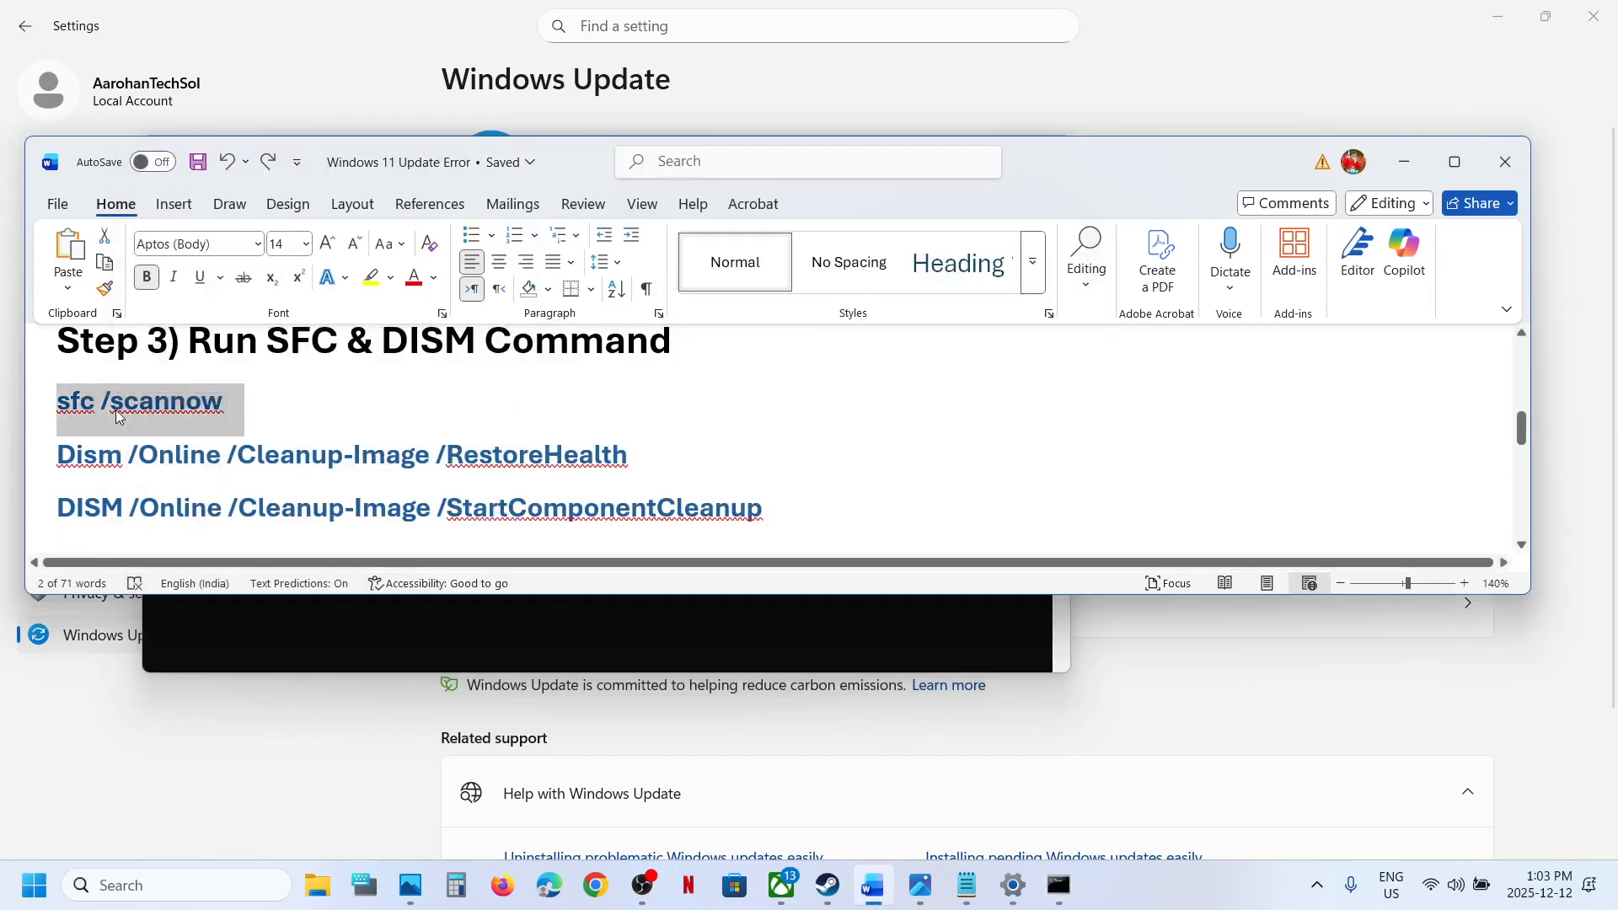
left_click(497, 632)
right_click(497, 492)
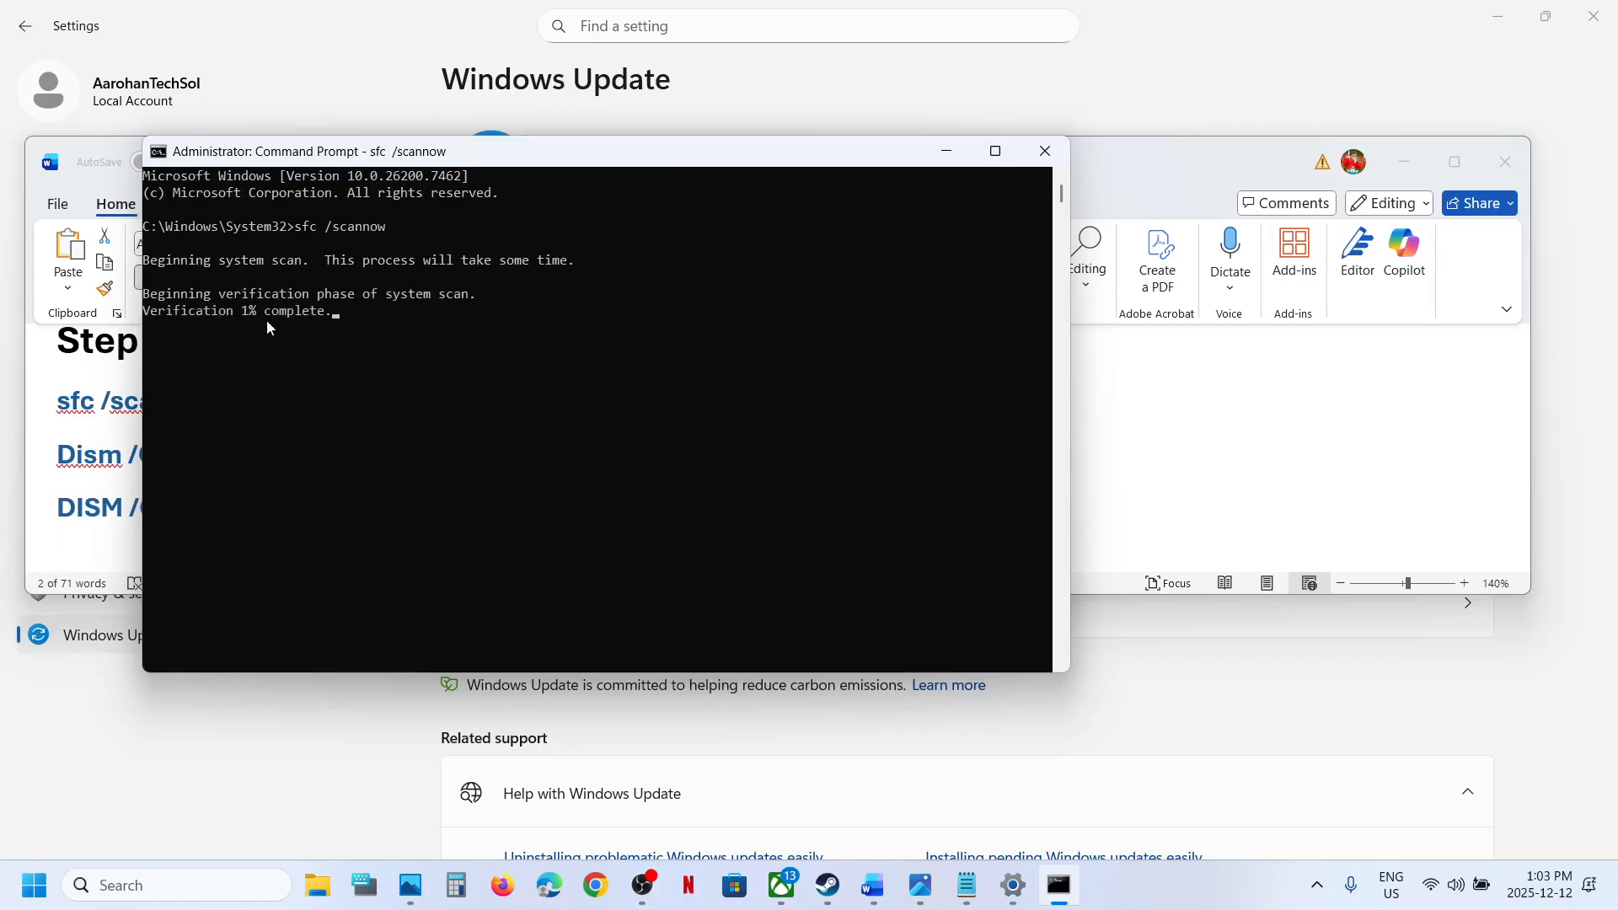
Select the Dism /Online /Cleanup-Image /RestoreHealth command in the Word document and check the running scan in Command Prompt.
left_click(118, 471)
triple_click(117, 471)
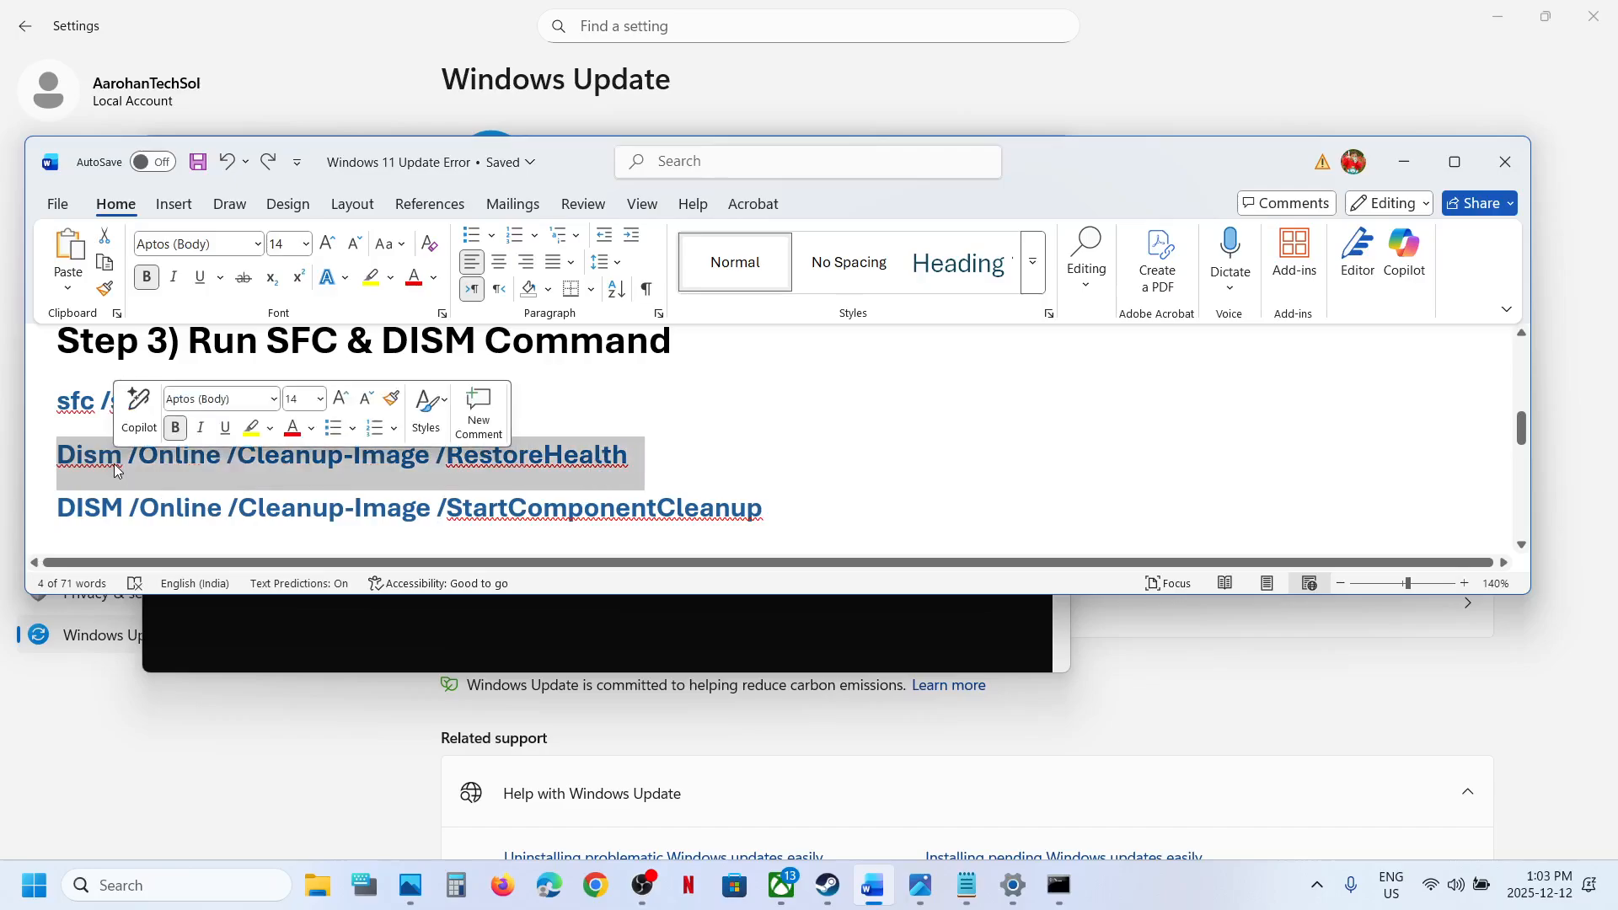
key("alt+Tab")
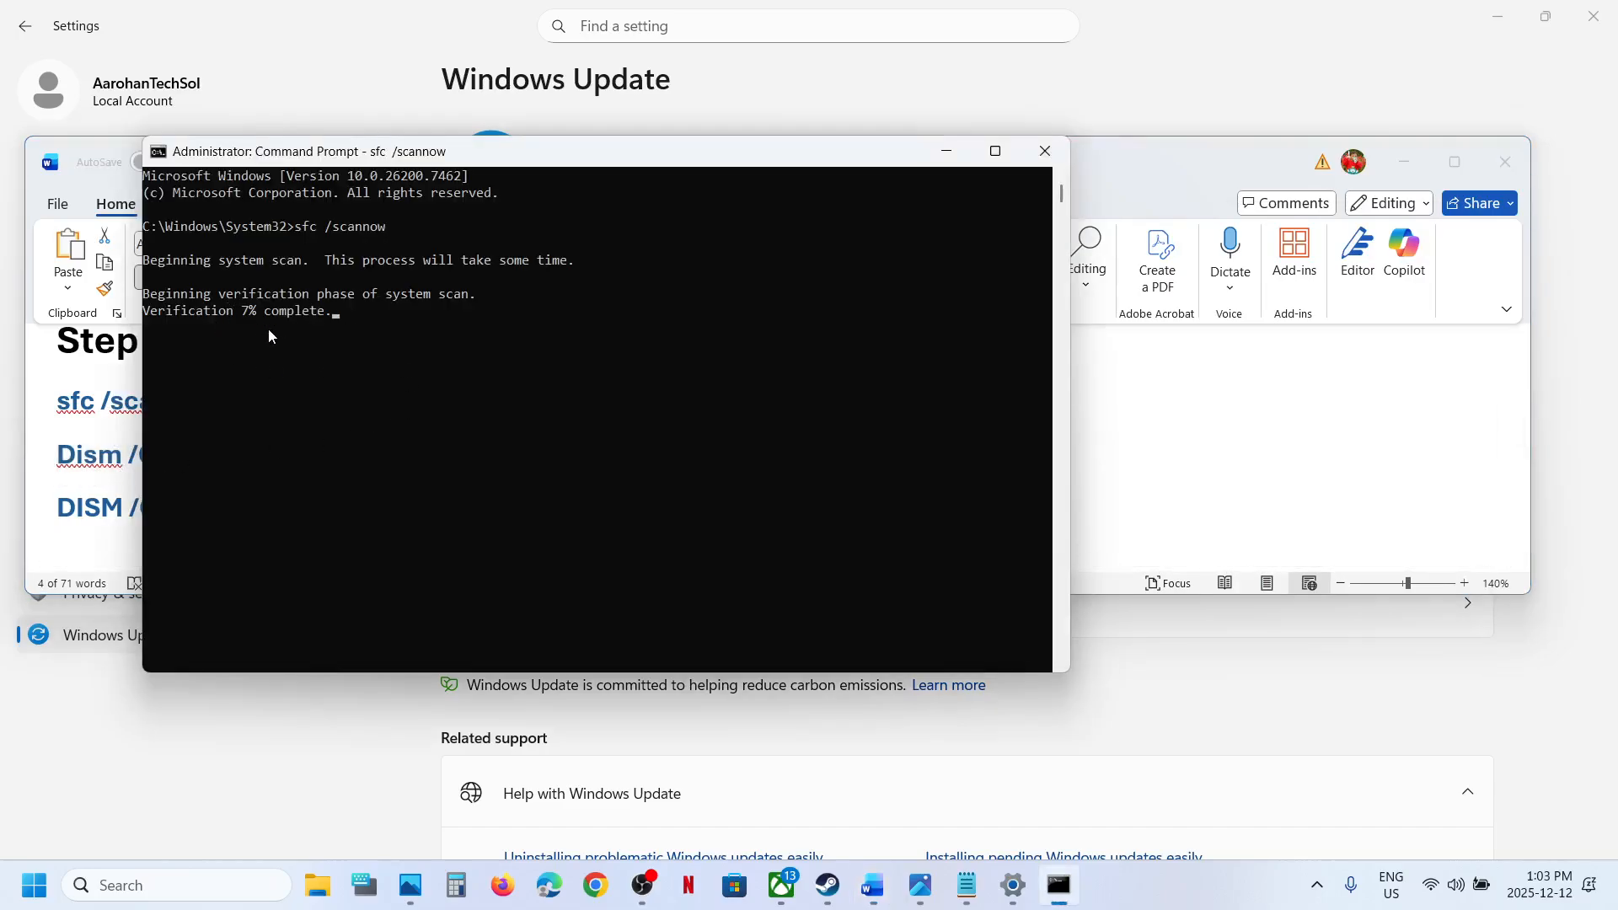
key("alt+Tab")
key("alt+Tab")
key("alt+Tab")
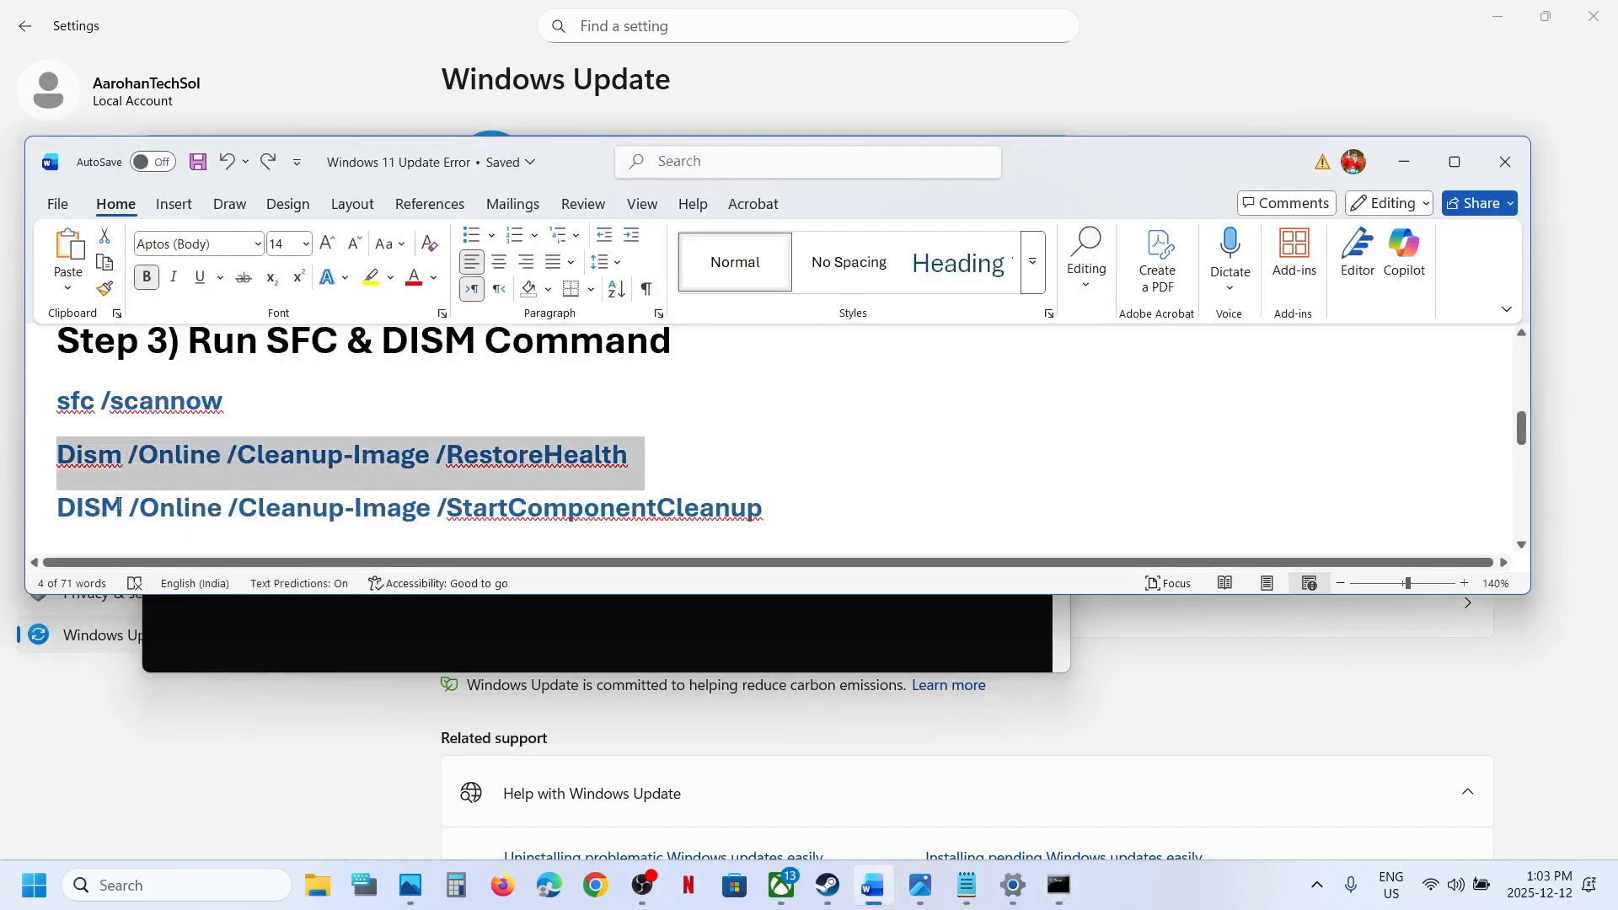
Select the DISM /Online /Cleanup-Image /StartComponentCleanup command in the Word document and return to the Command Prompt scan.
triple_click(301, 498)
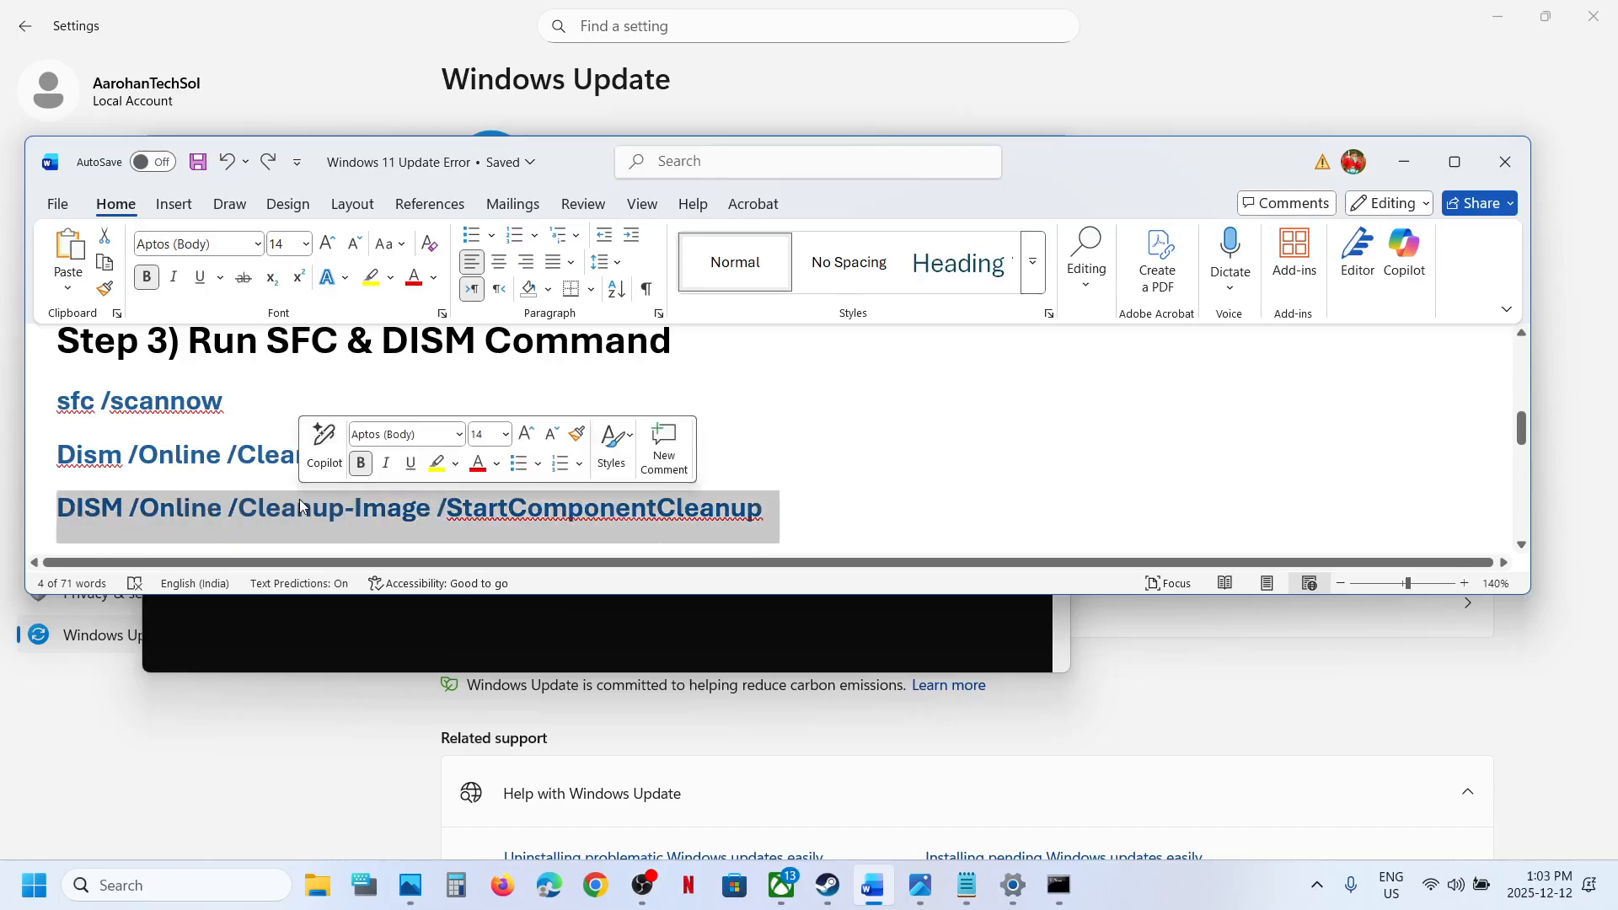
key("alt+Tab")
key("alt+Tab")
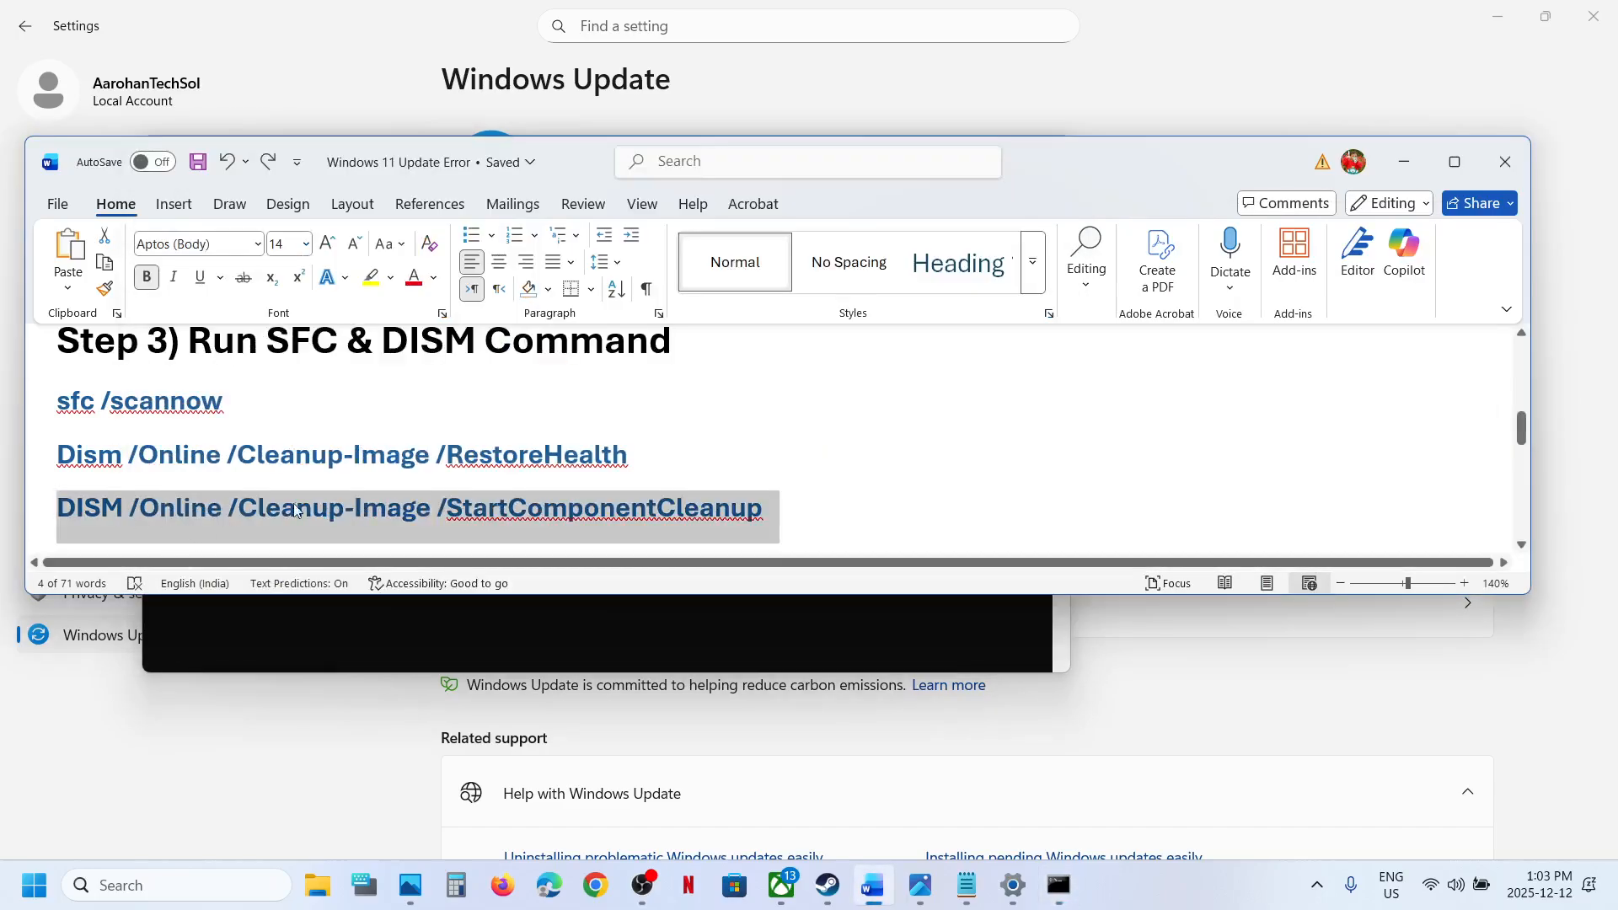
key("alt+Tab")
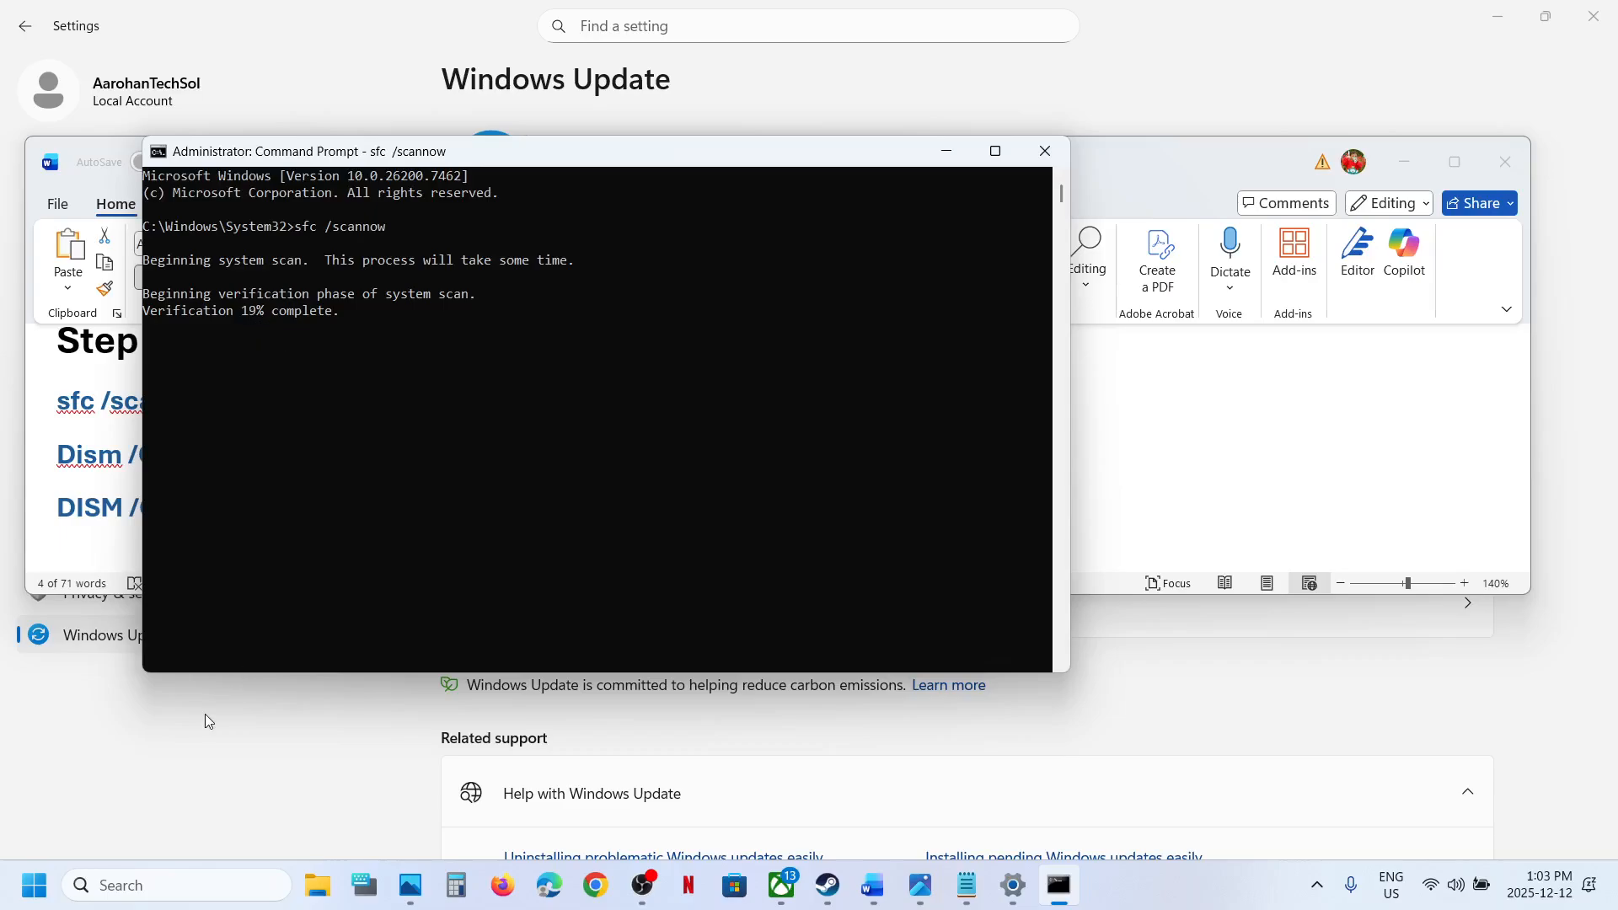
left_click(205, 715)
left_click(33, 884)
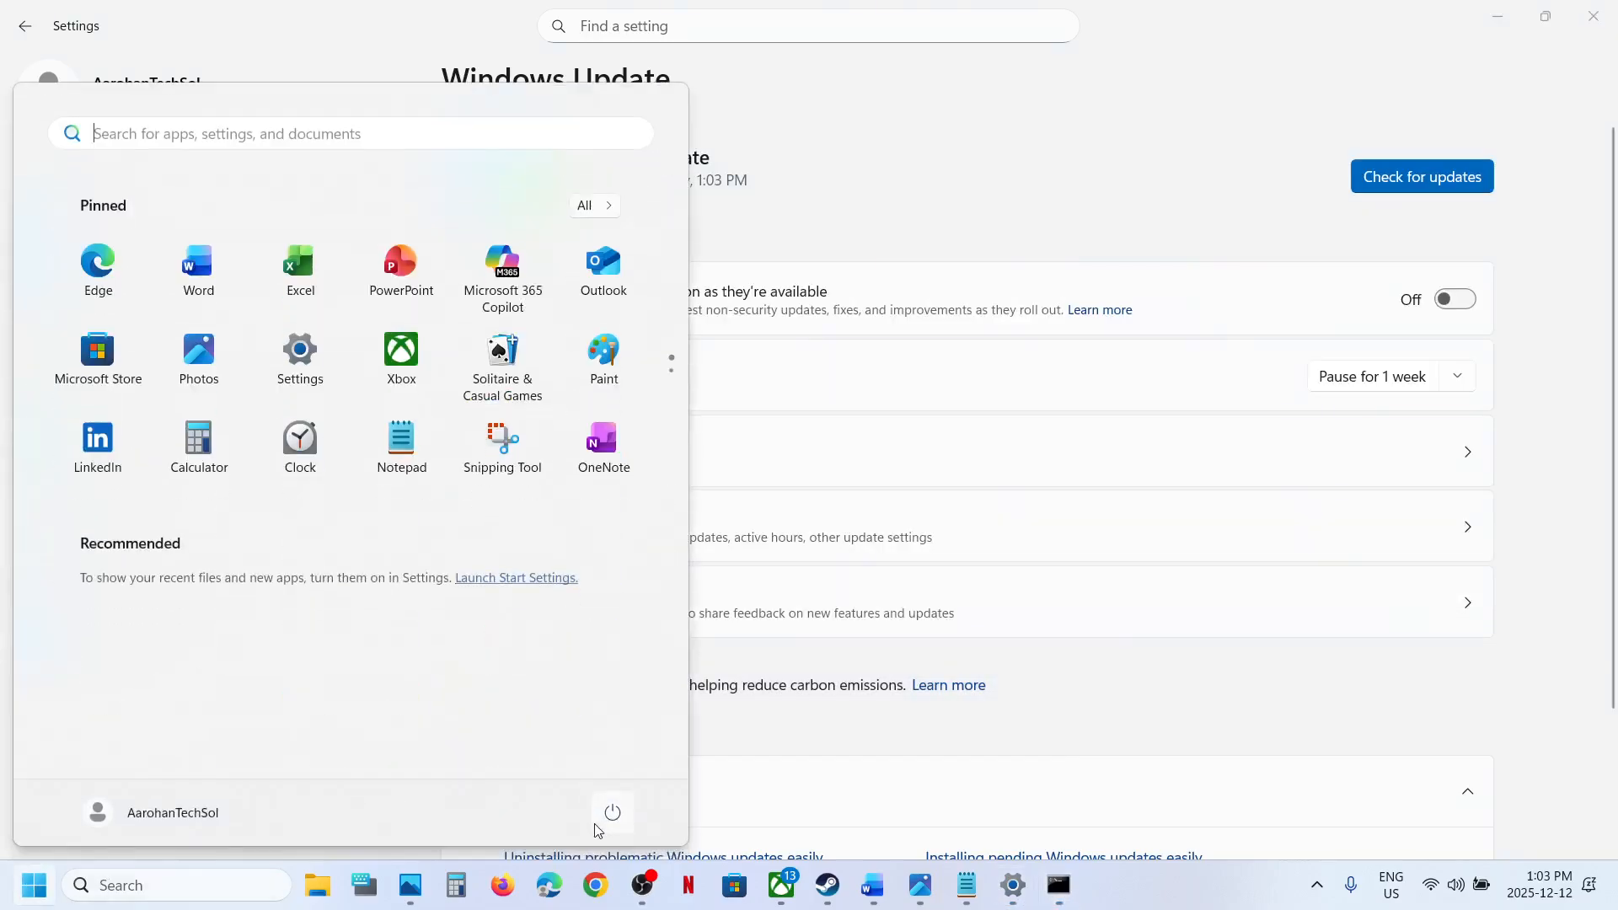
left_click(598, 827)
Switch to the Word document and open the Microsoft Update Catalog link under Step 4.
left_click(872, 885)
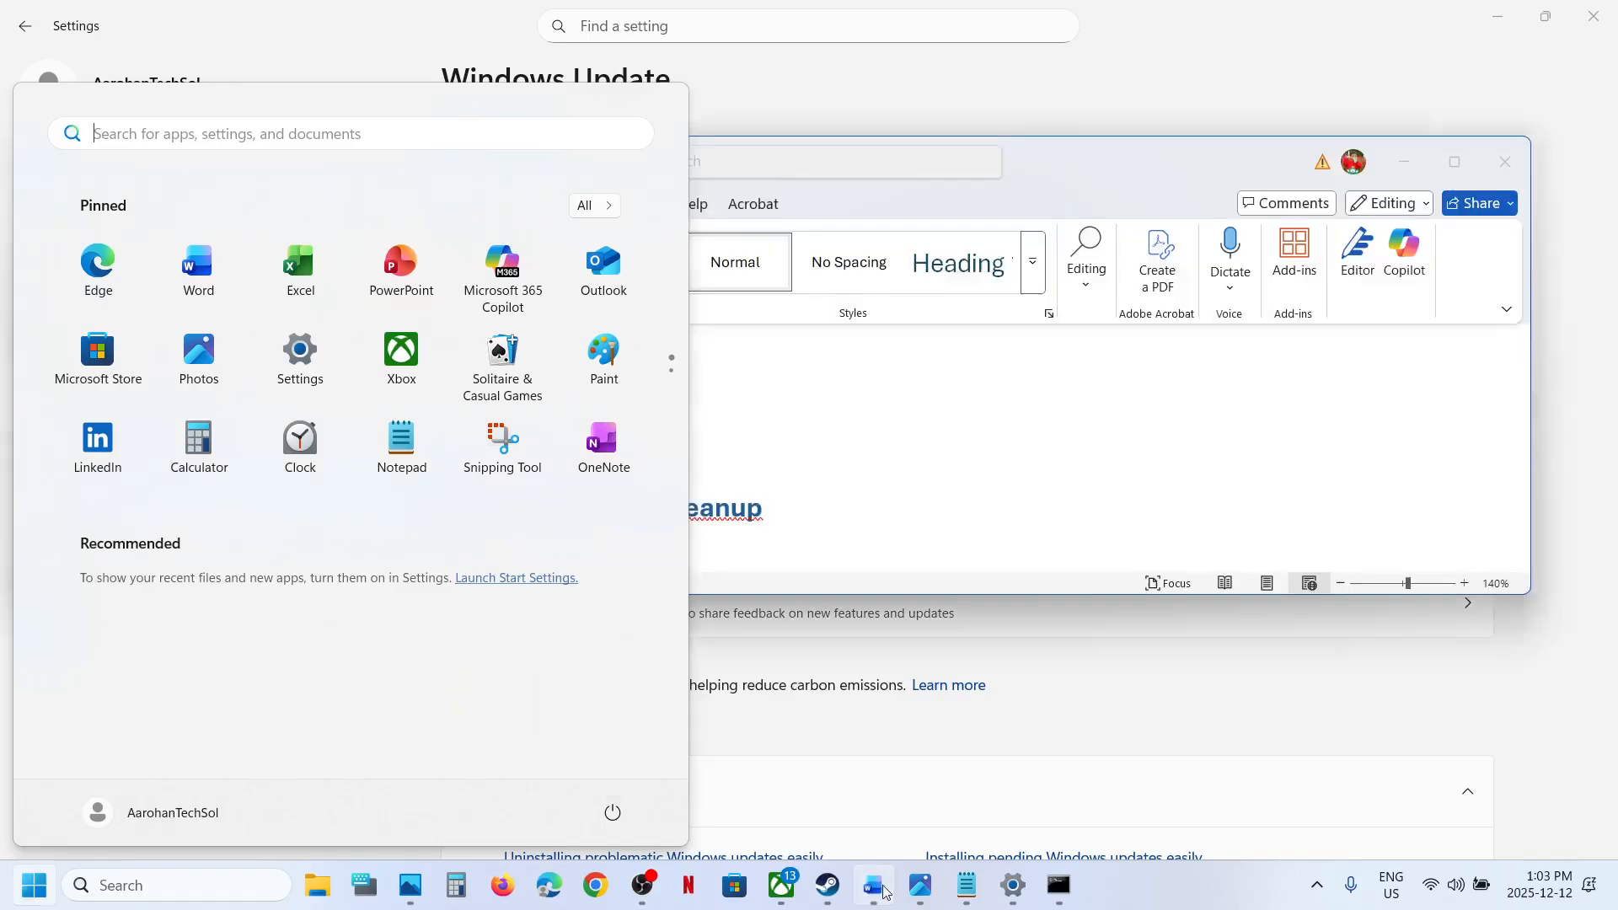
scroll(594, 537, "down", 2)
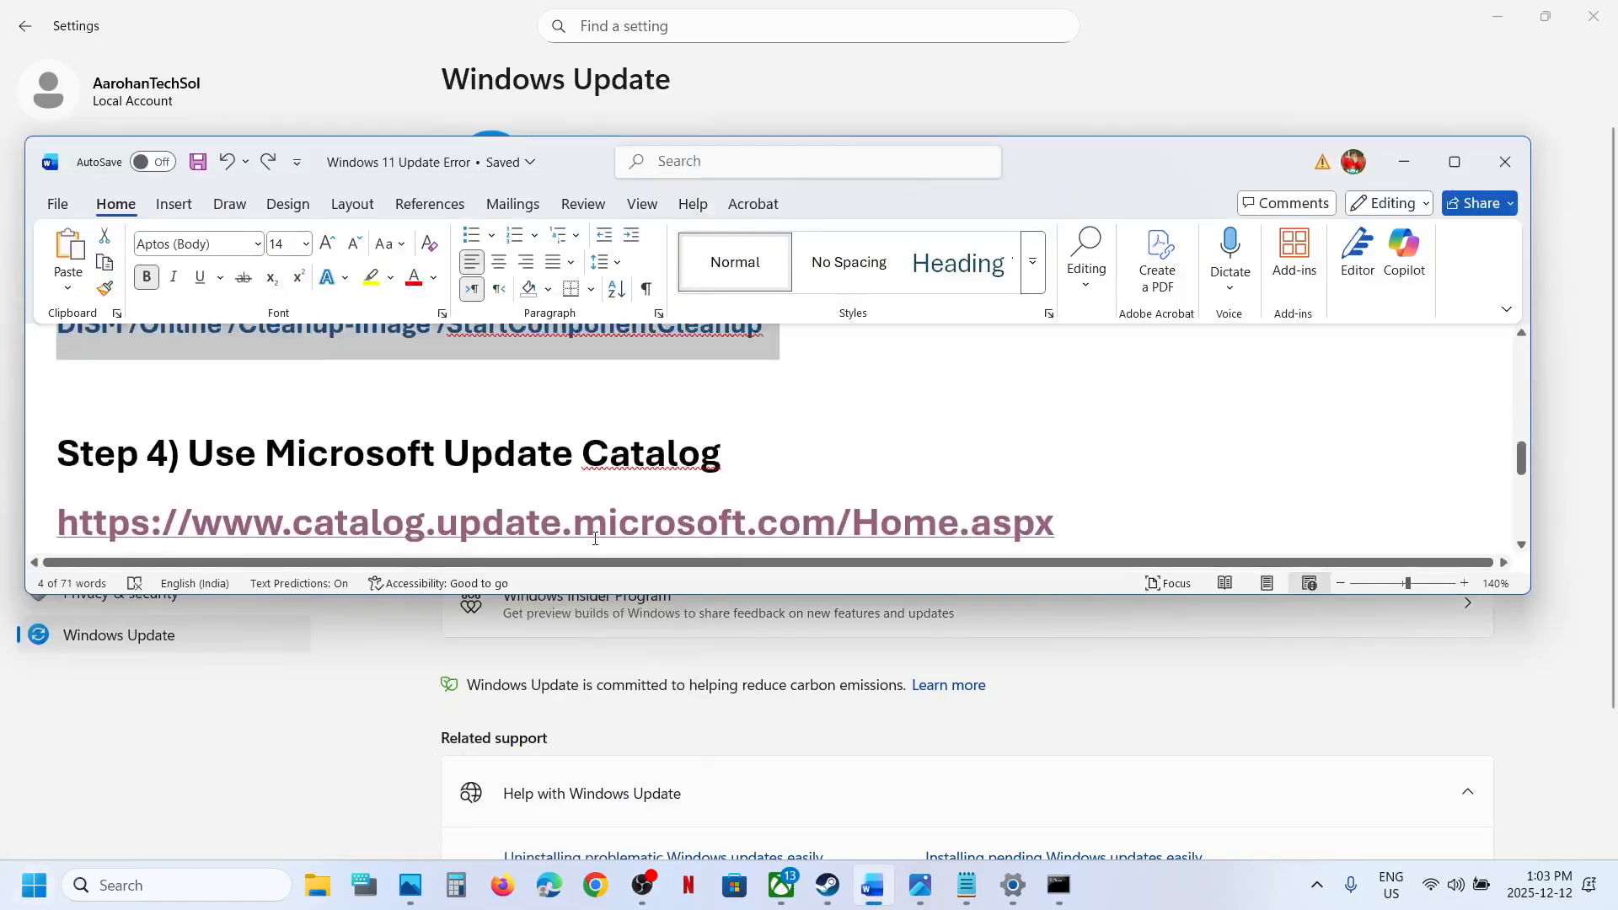
left_click(623, 498, "ctrl")
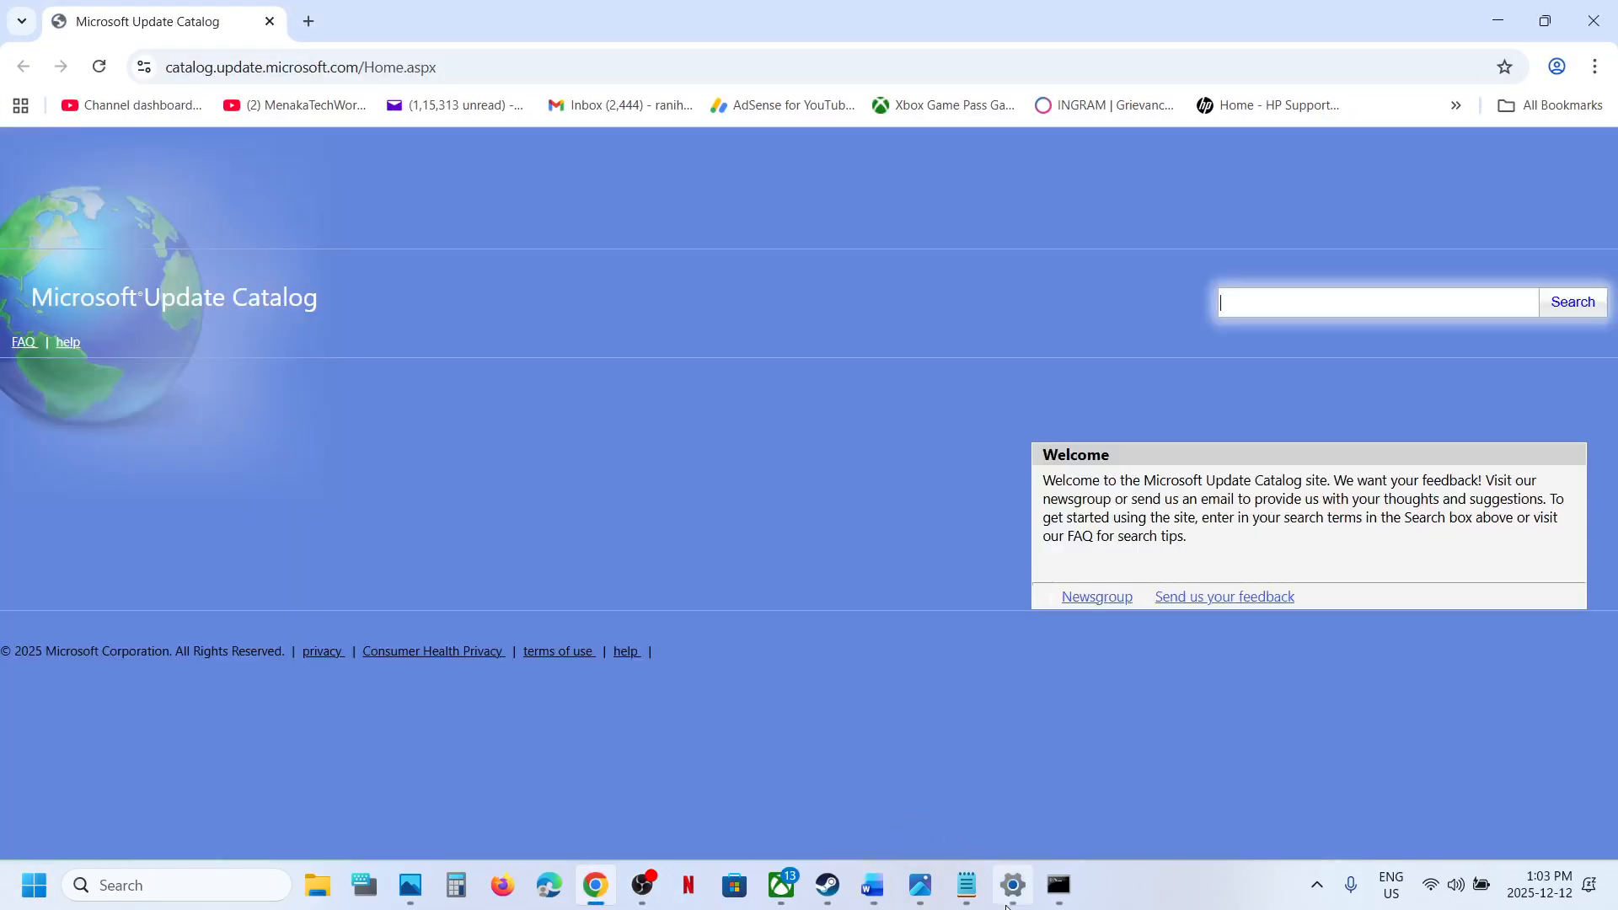
Open the Windows Update history in Settings and copy KB5072033 from the 2025-12 Security Update entry.
left_click(1013, 885)
left_click(577, 476)
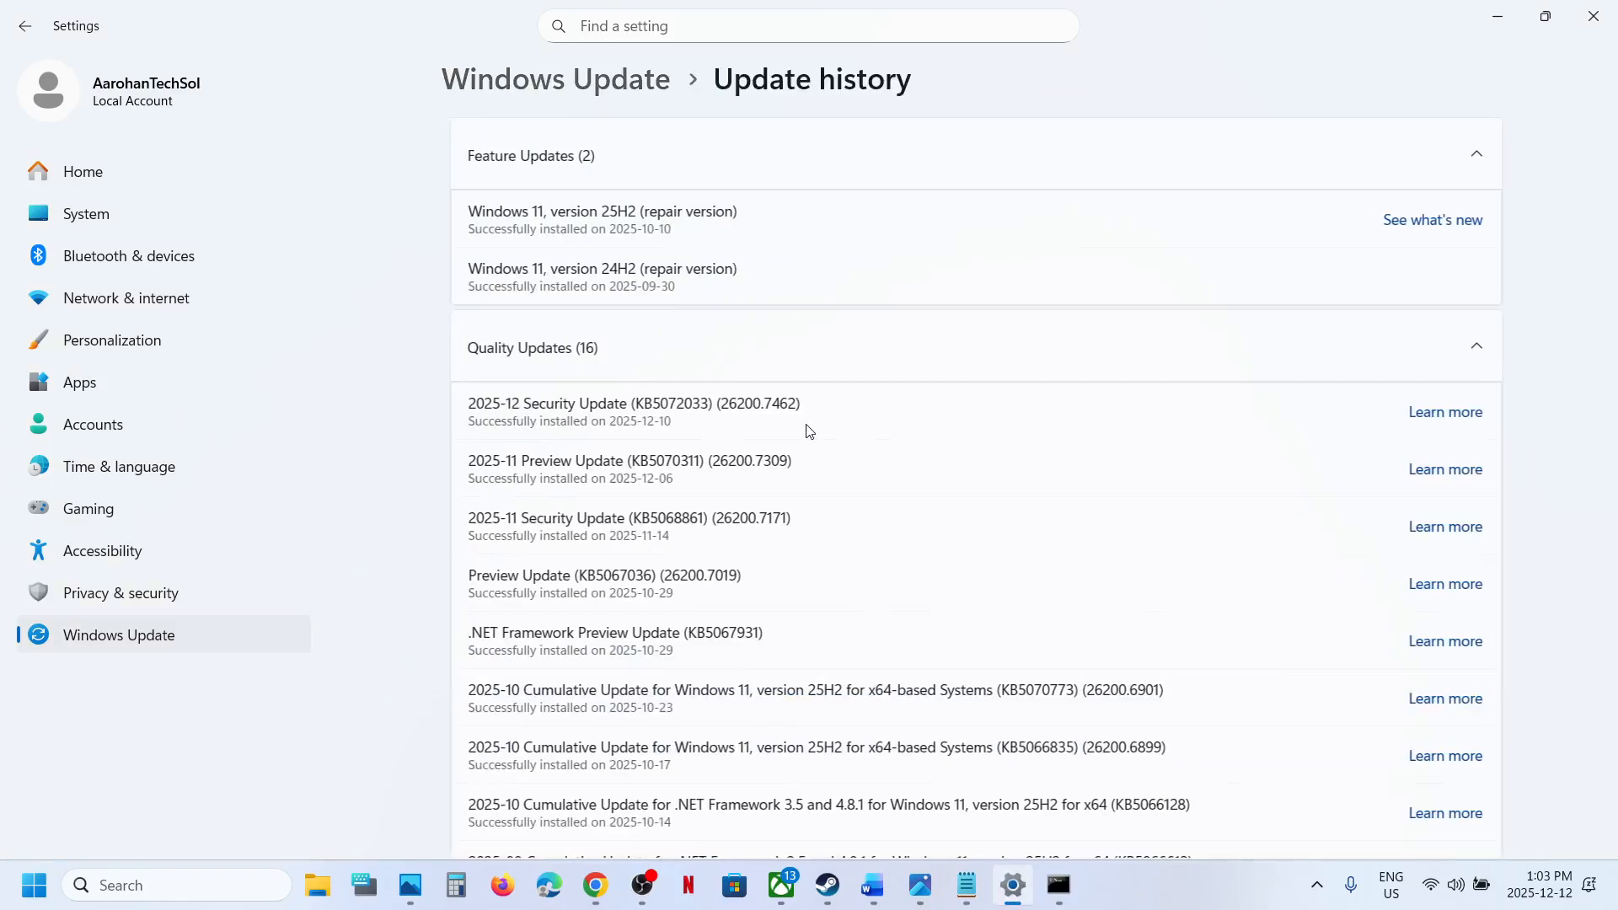
double_click(663, 404)
key("ctrl+c")
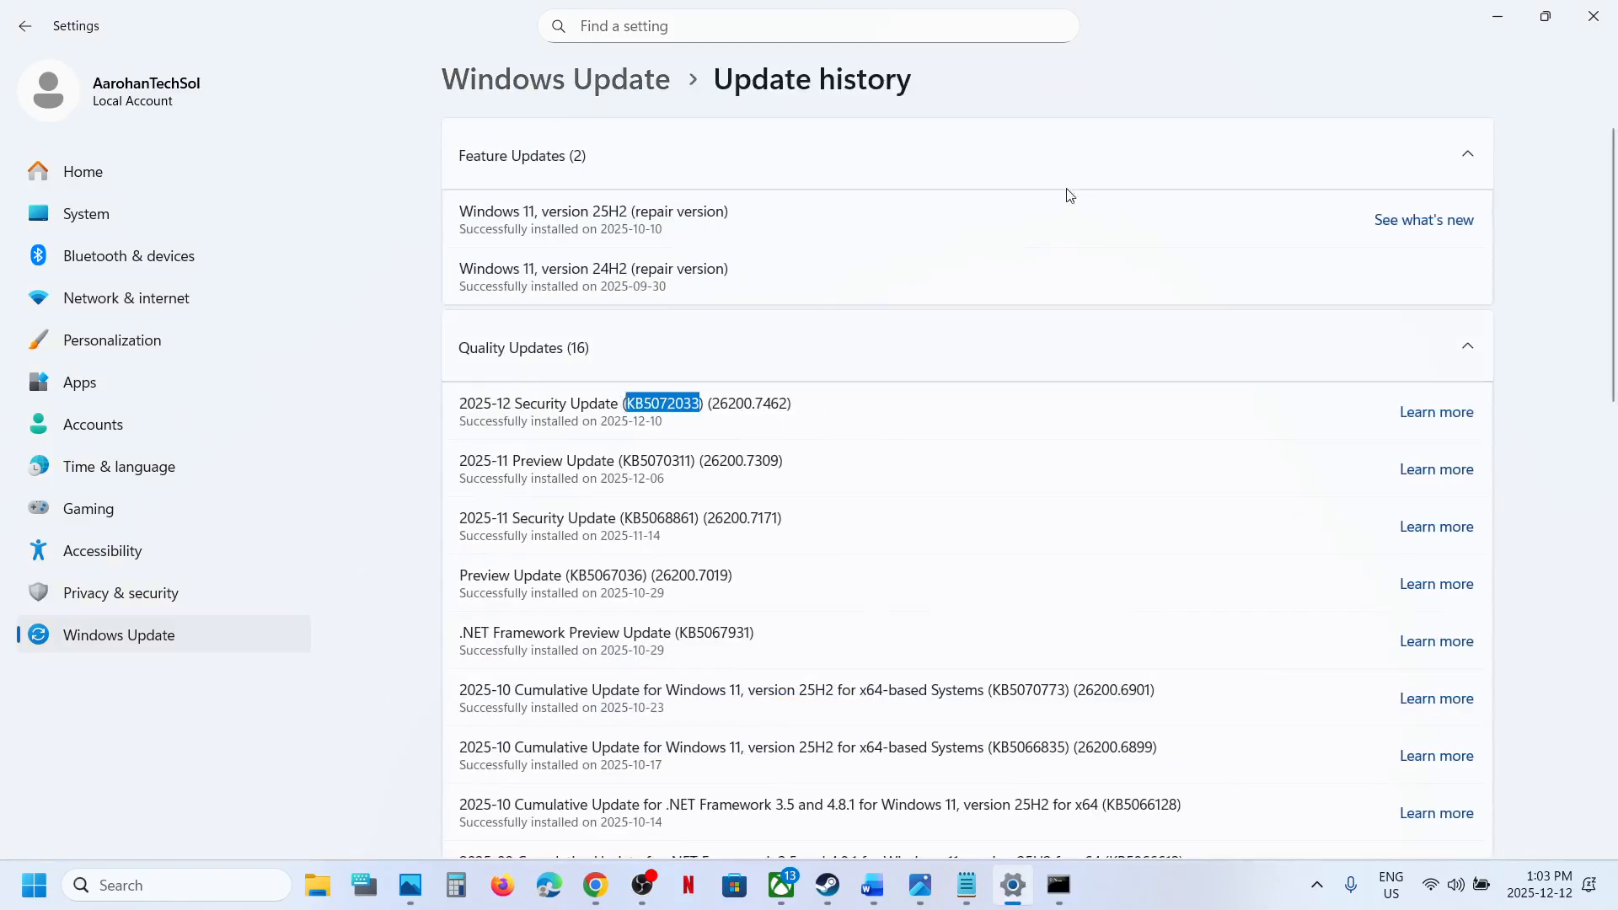
Minimize Settings and search the Microsoft Update Catalog for KB5072033.
left_click(1498, 19)
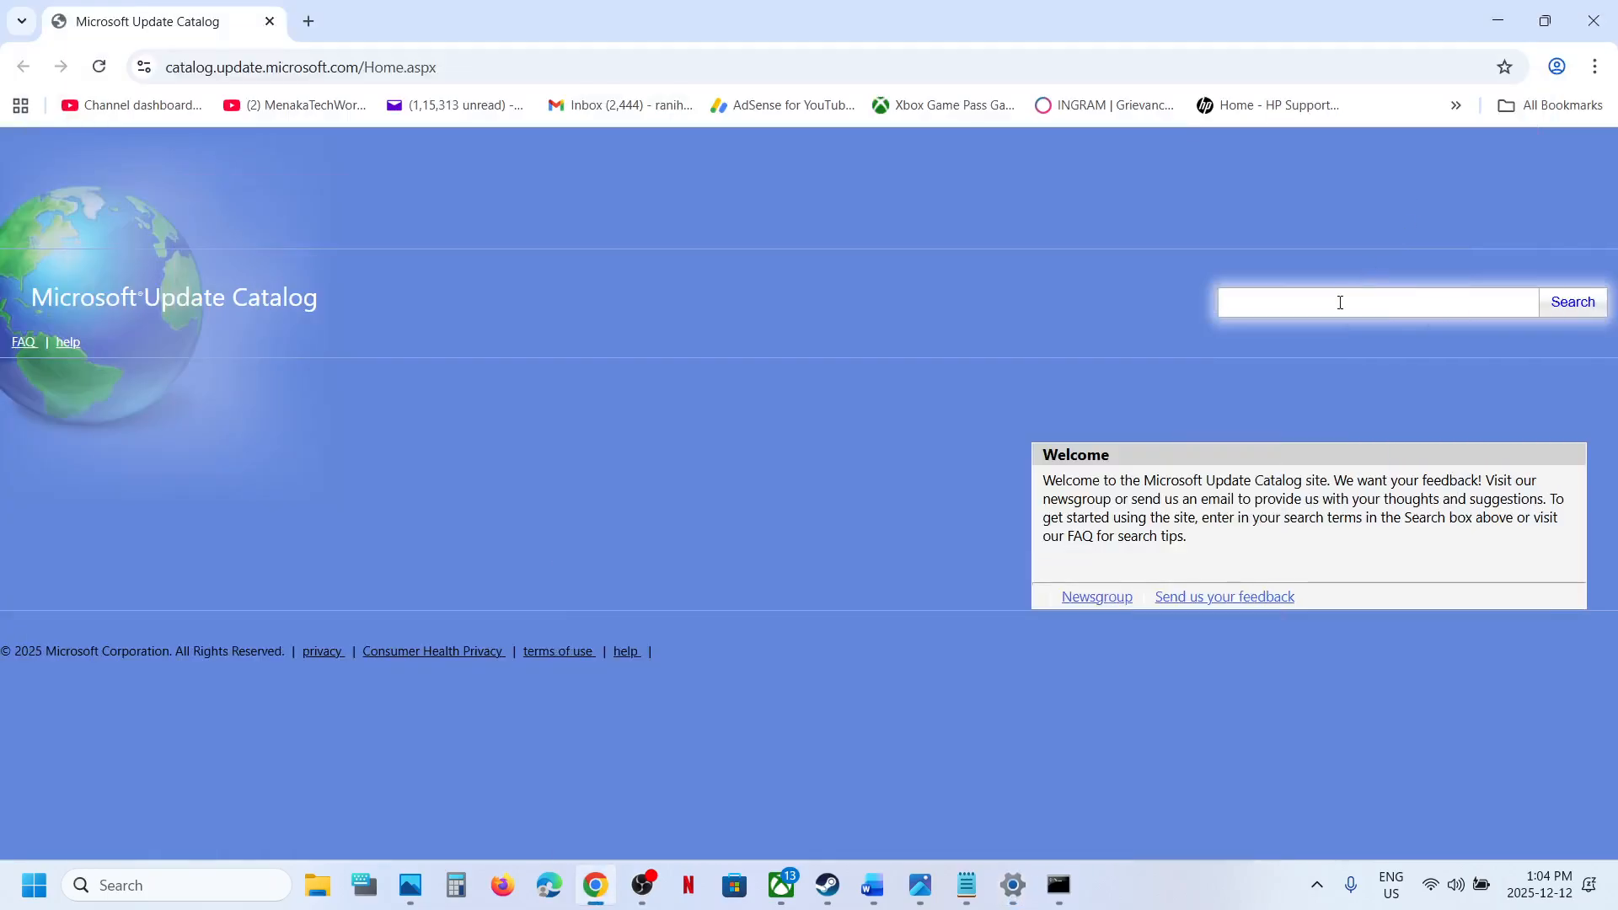
key("ctrl+v")
left_click(1556, 318)
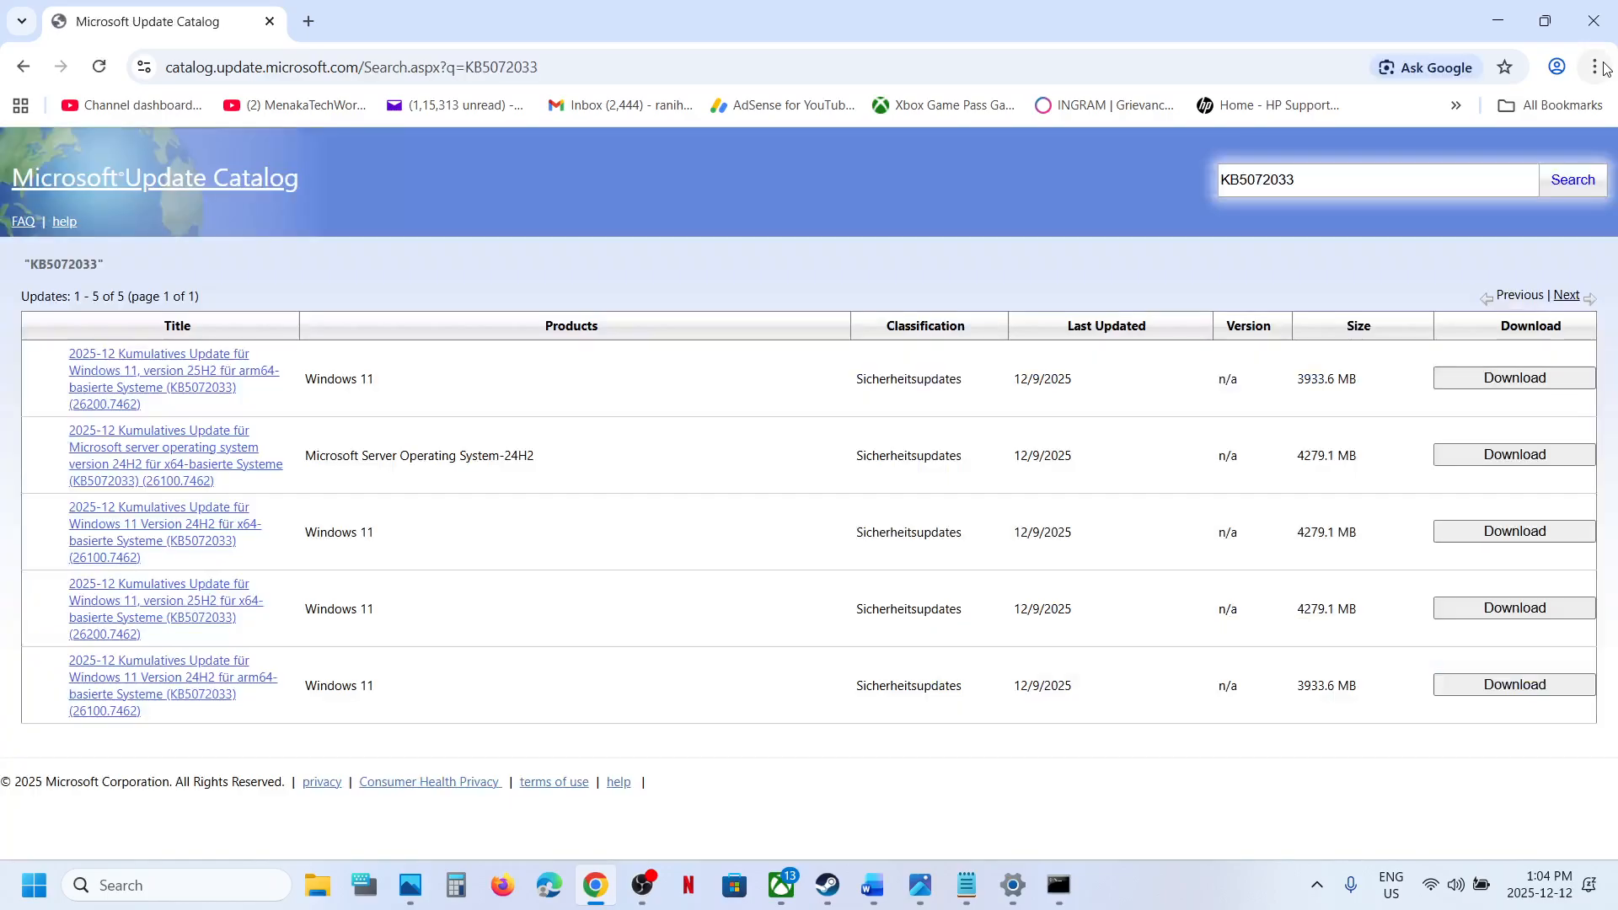
Reload the KB5072033 results page, confirming the form resubmission, and translate the page to English.
left_click(1596, 67)
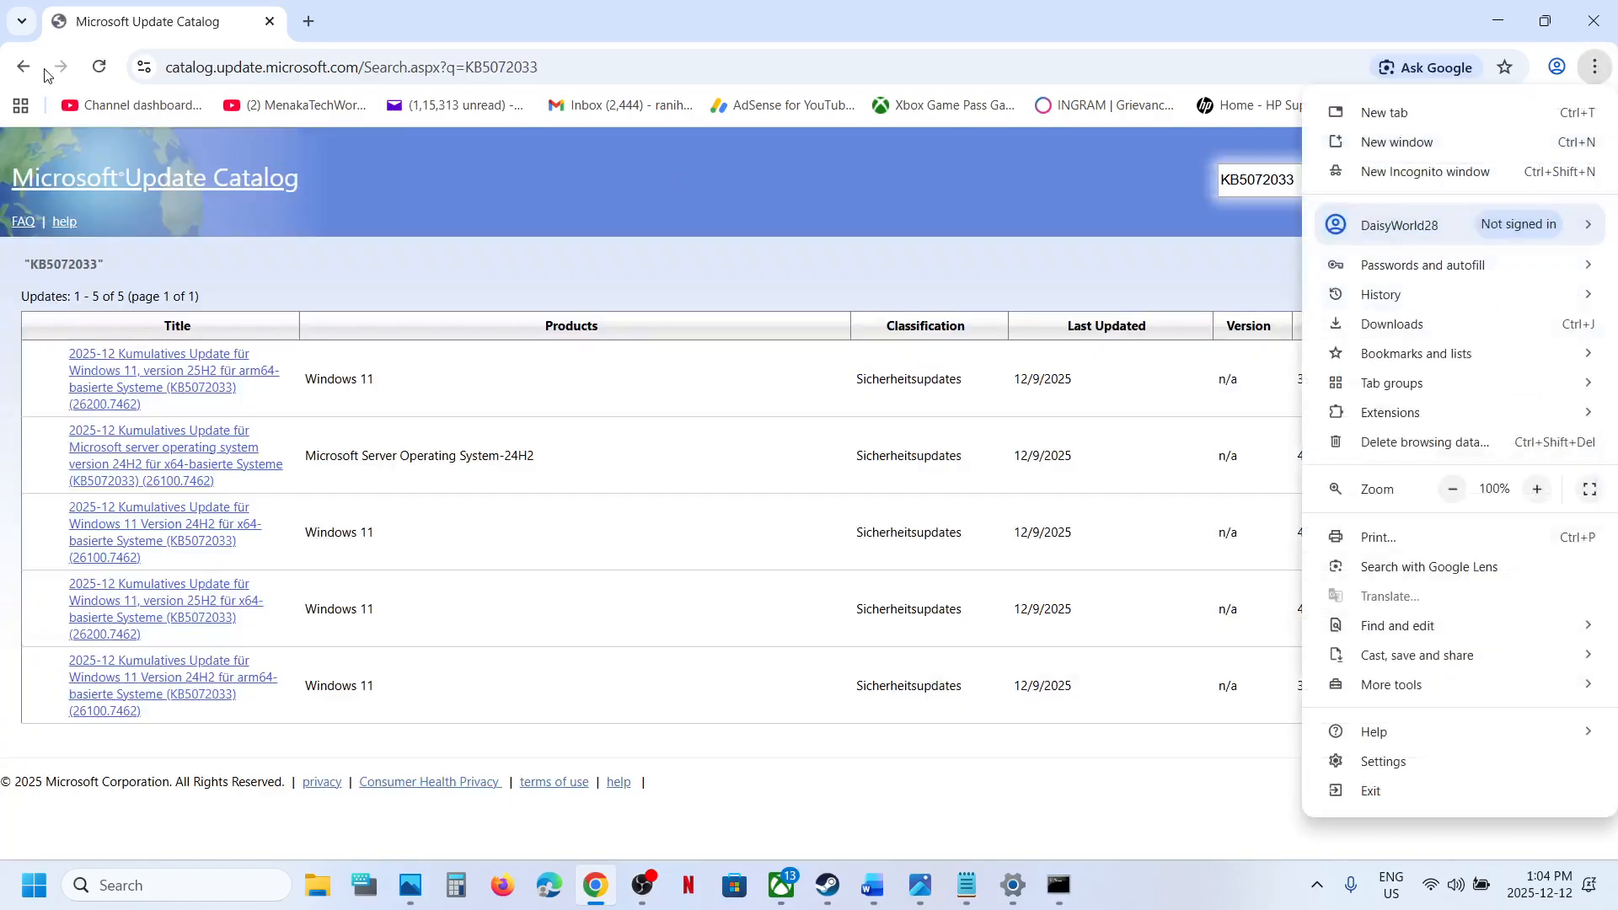
left_click(108, 74)
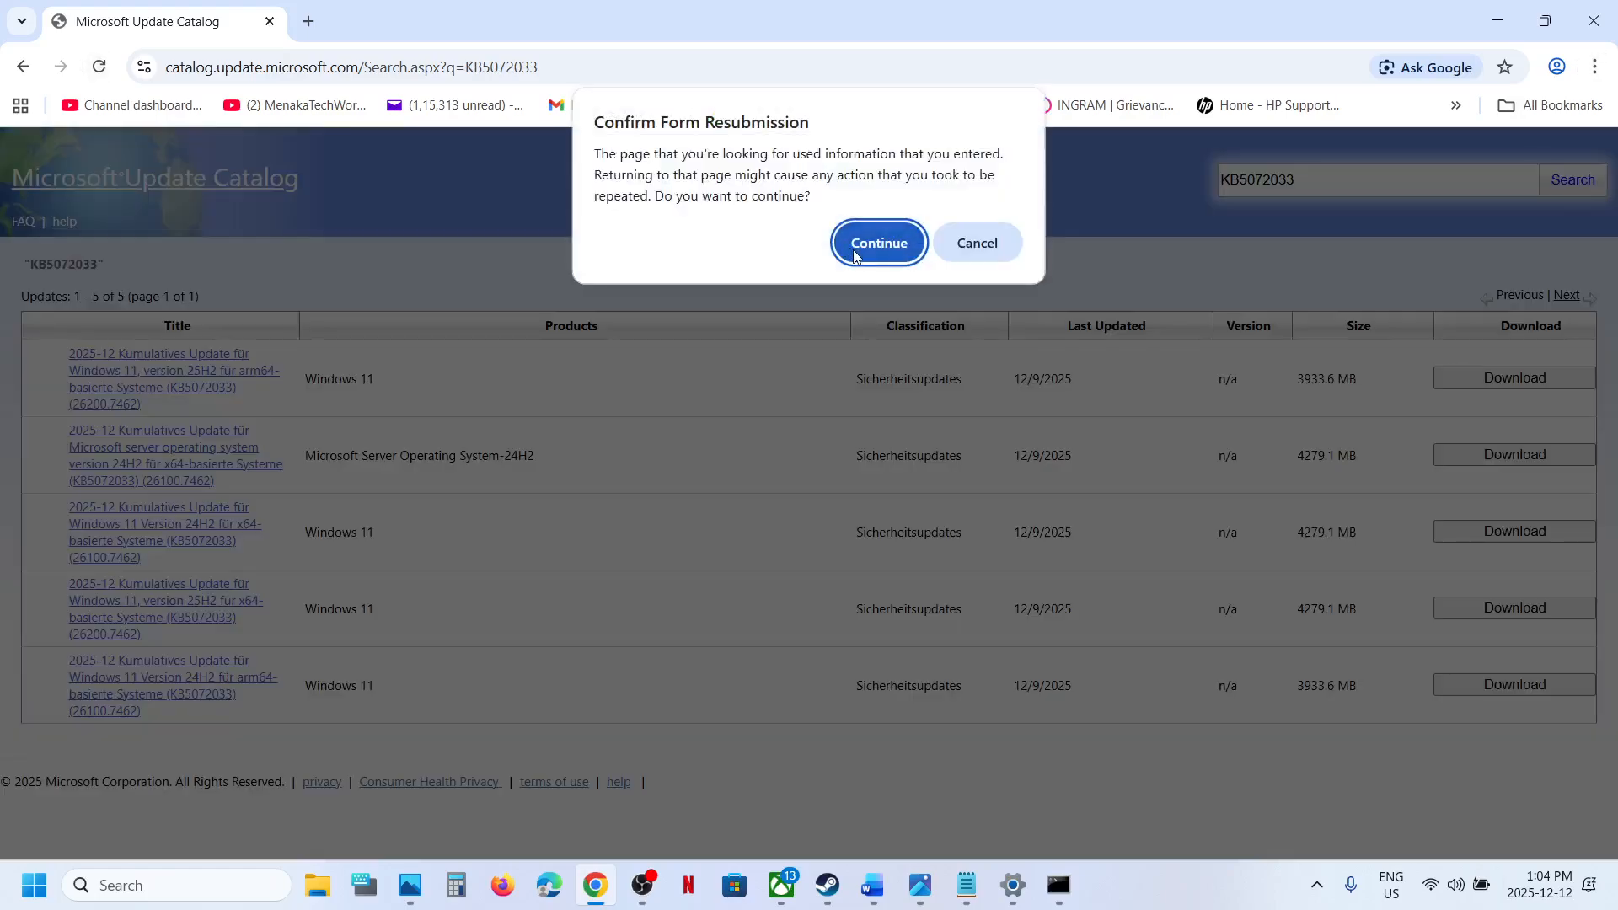
left_click(879, 244)
left_click(1596, 67)
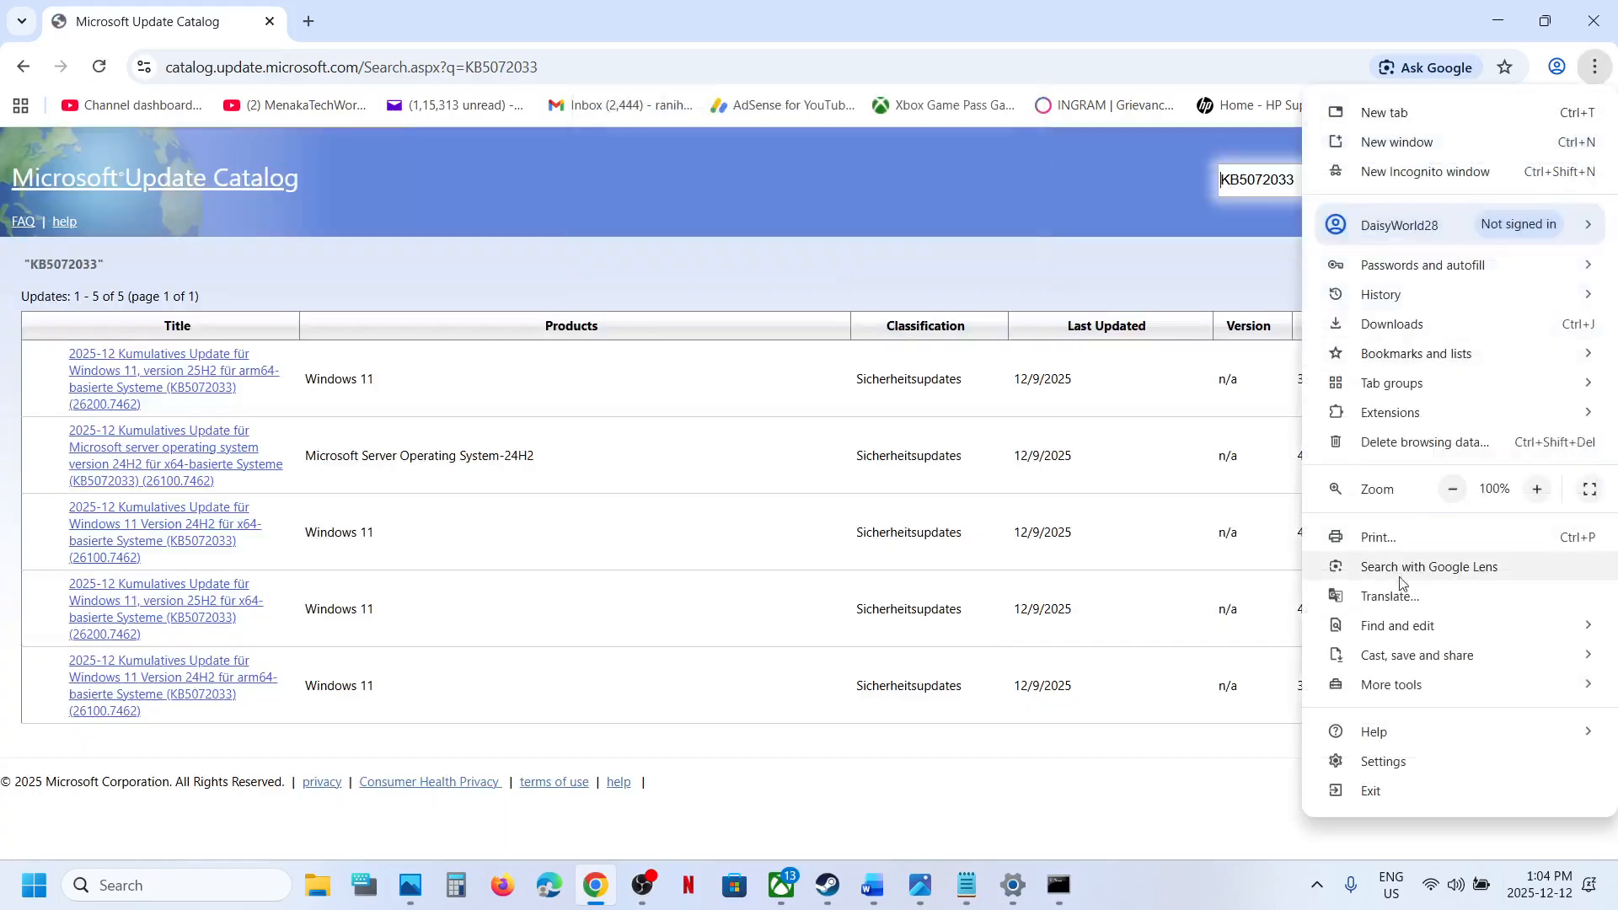
left_click(1388, 598)
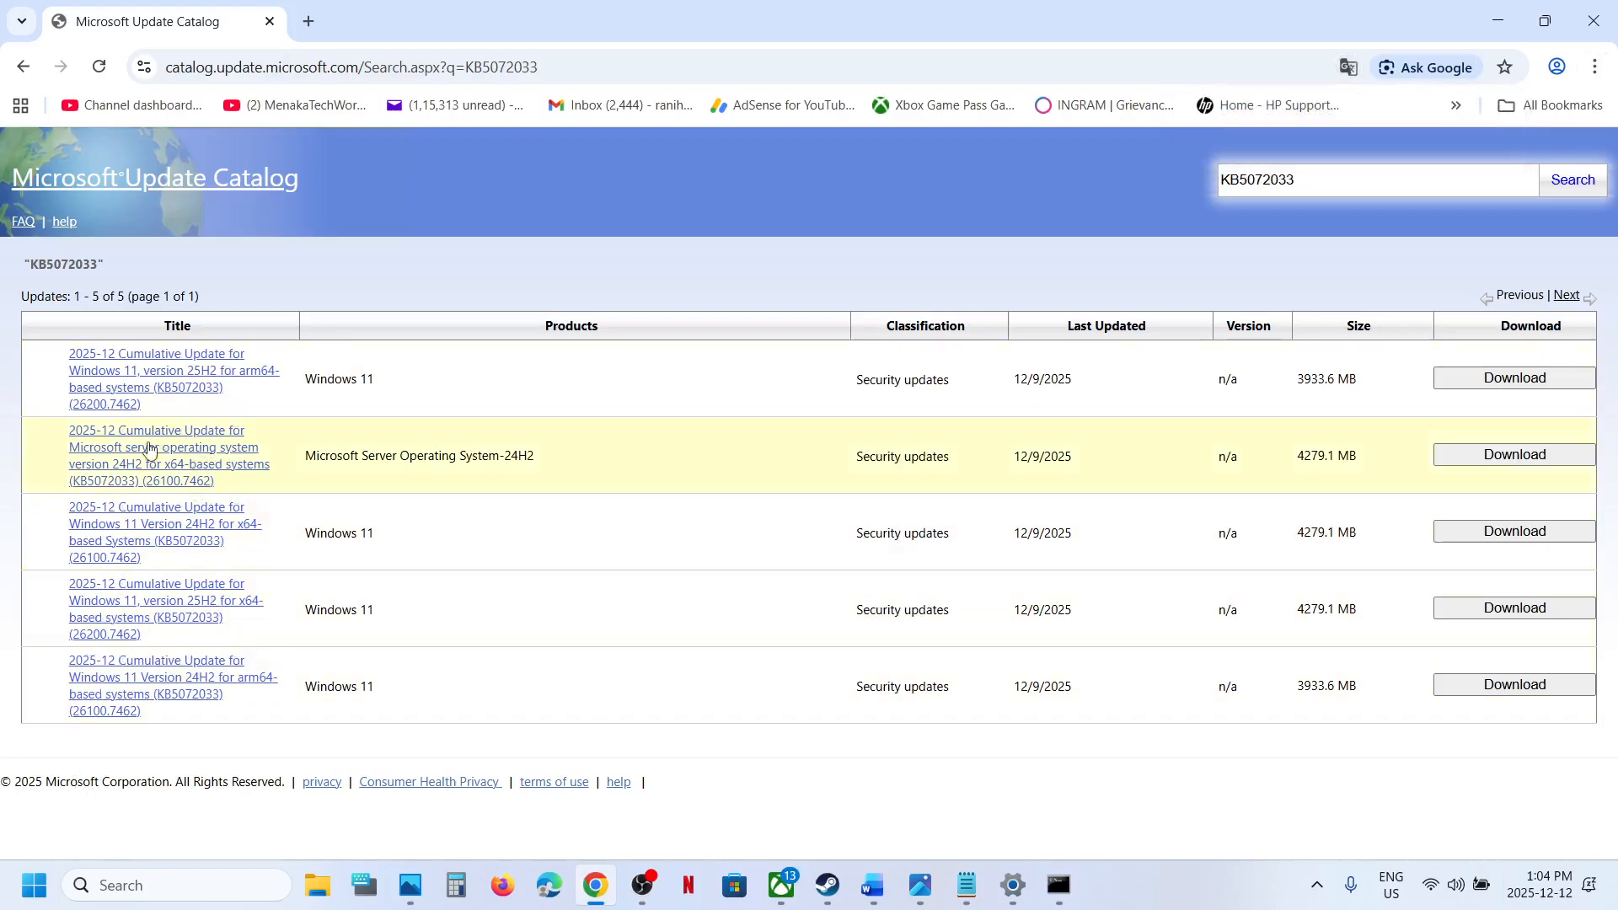
Run winver to check the installed Windows version and close the About Windows dialog.
left_click(166, 887)
type("win")
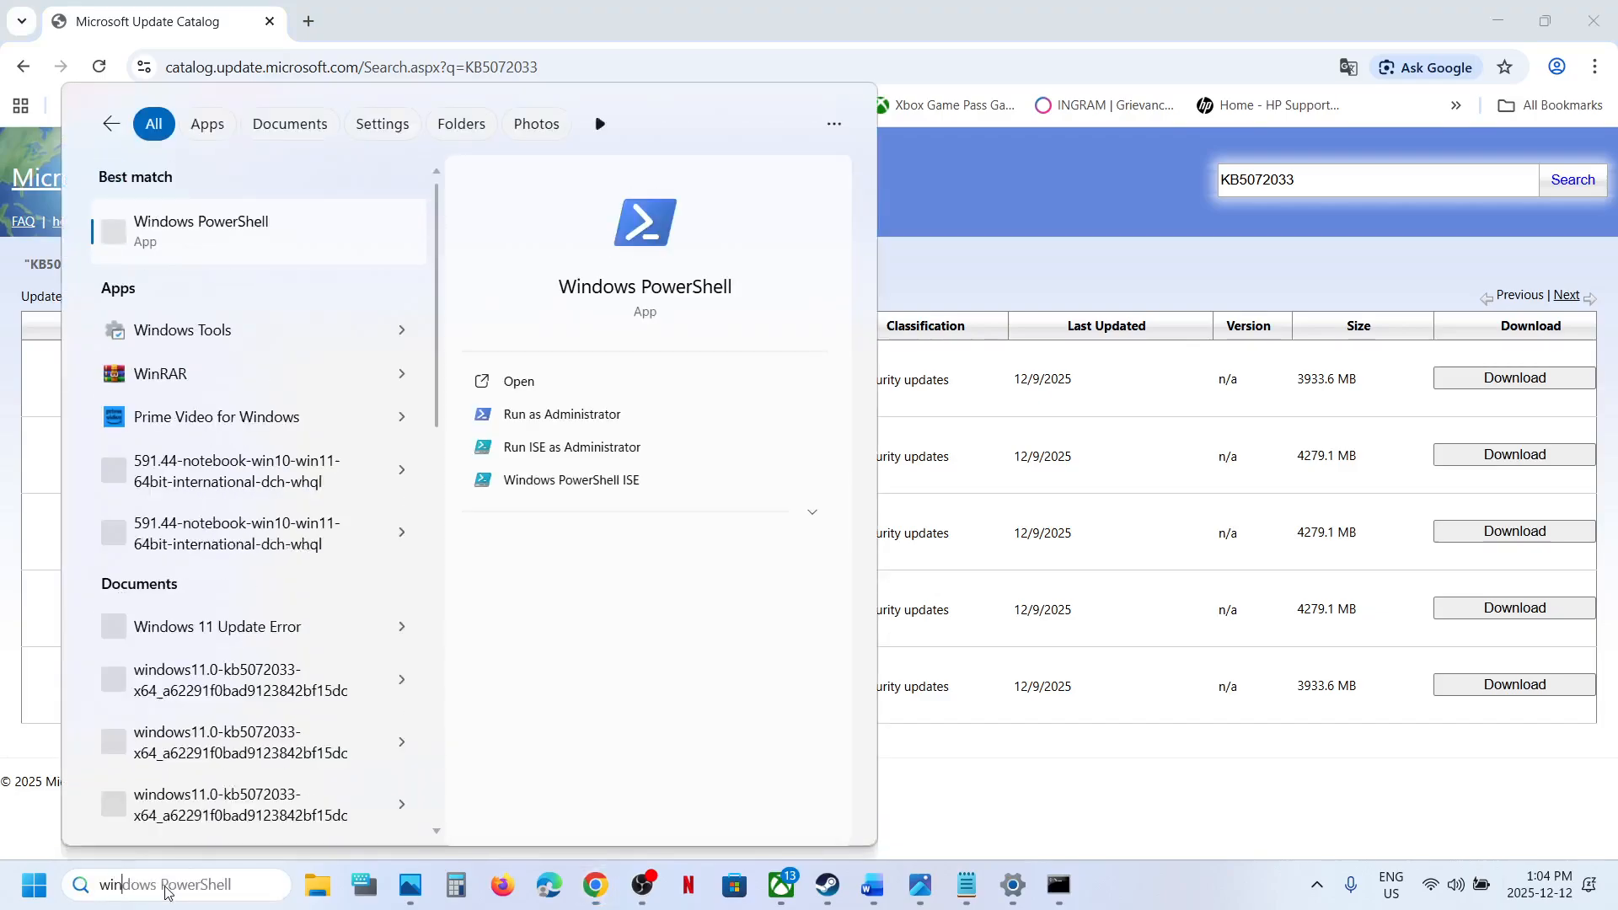
type("ver")
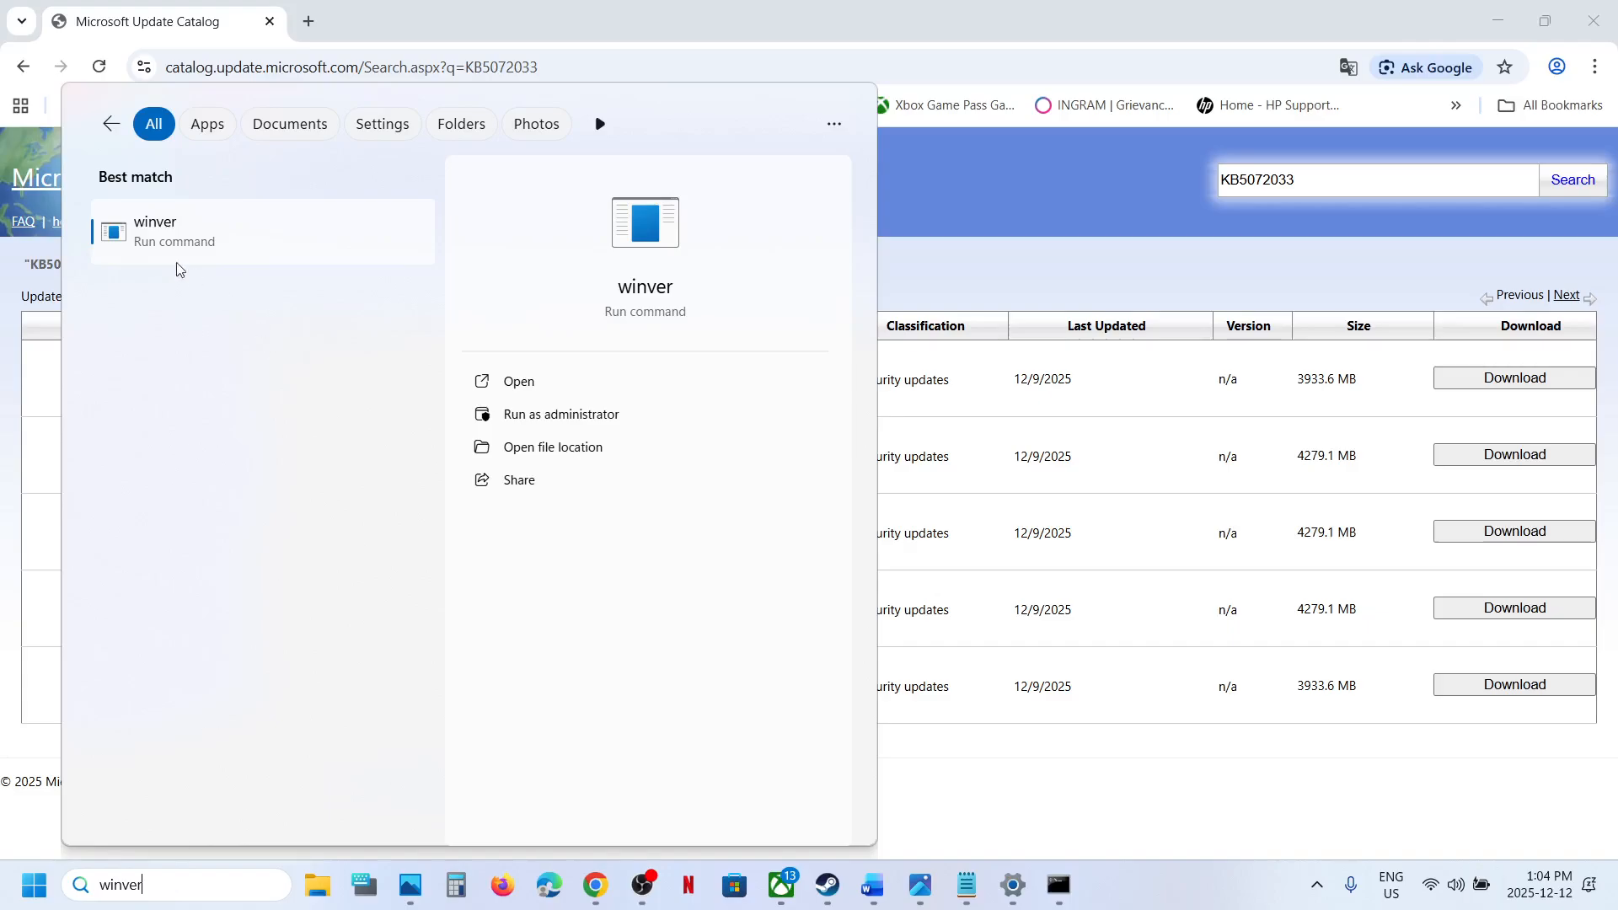
left_click(192, 240)
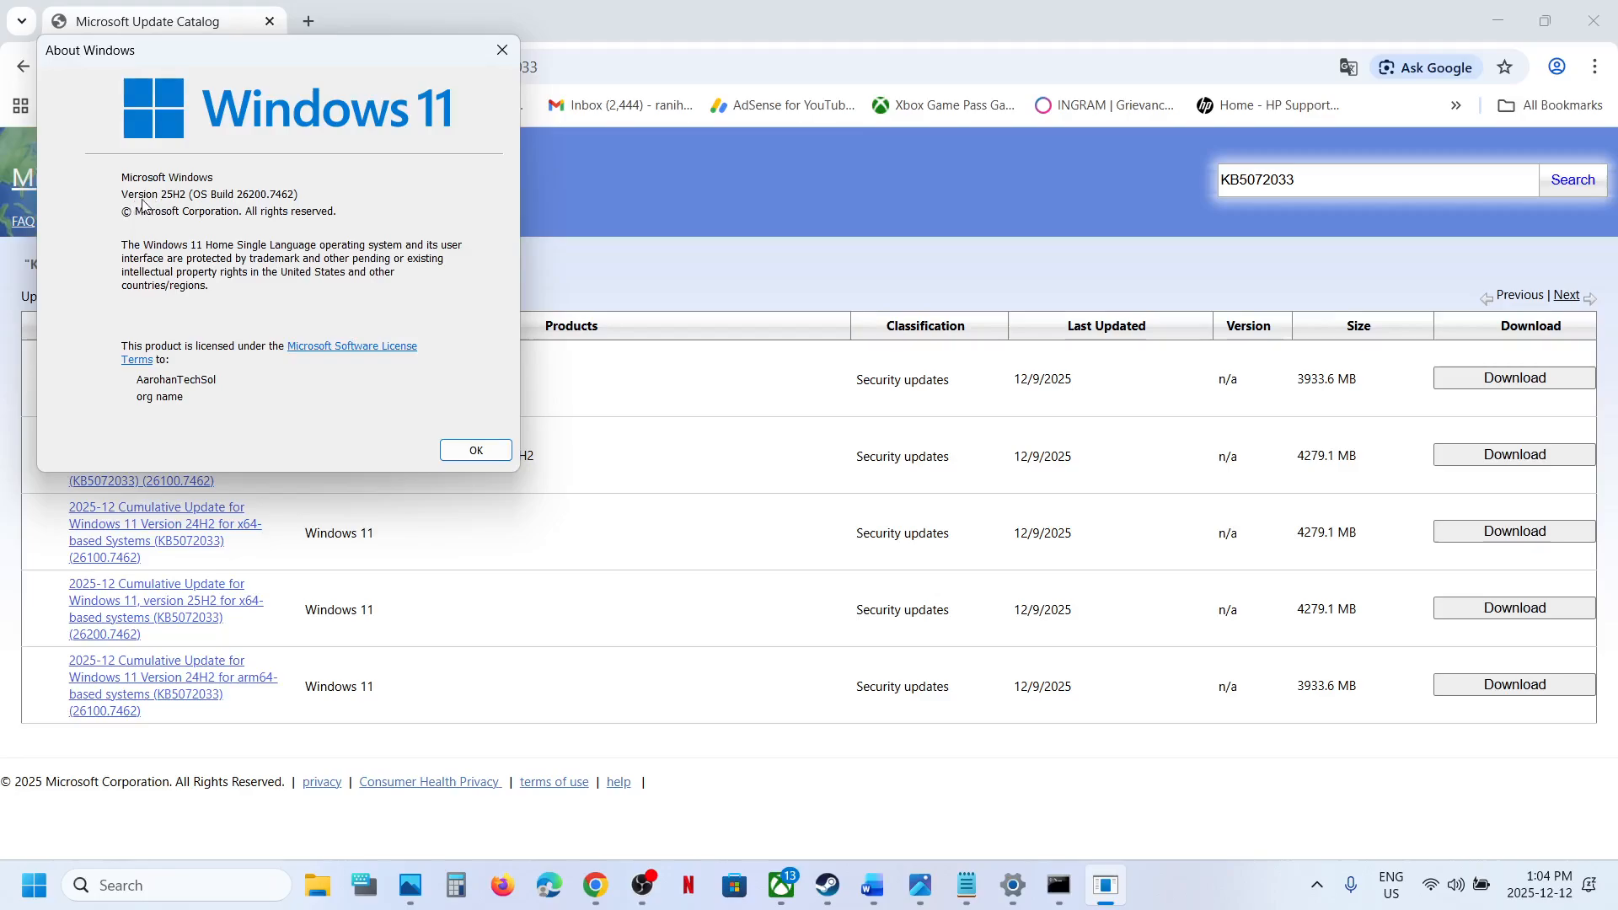
left_click(502, 50)
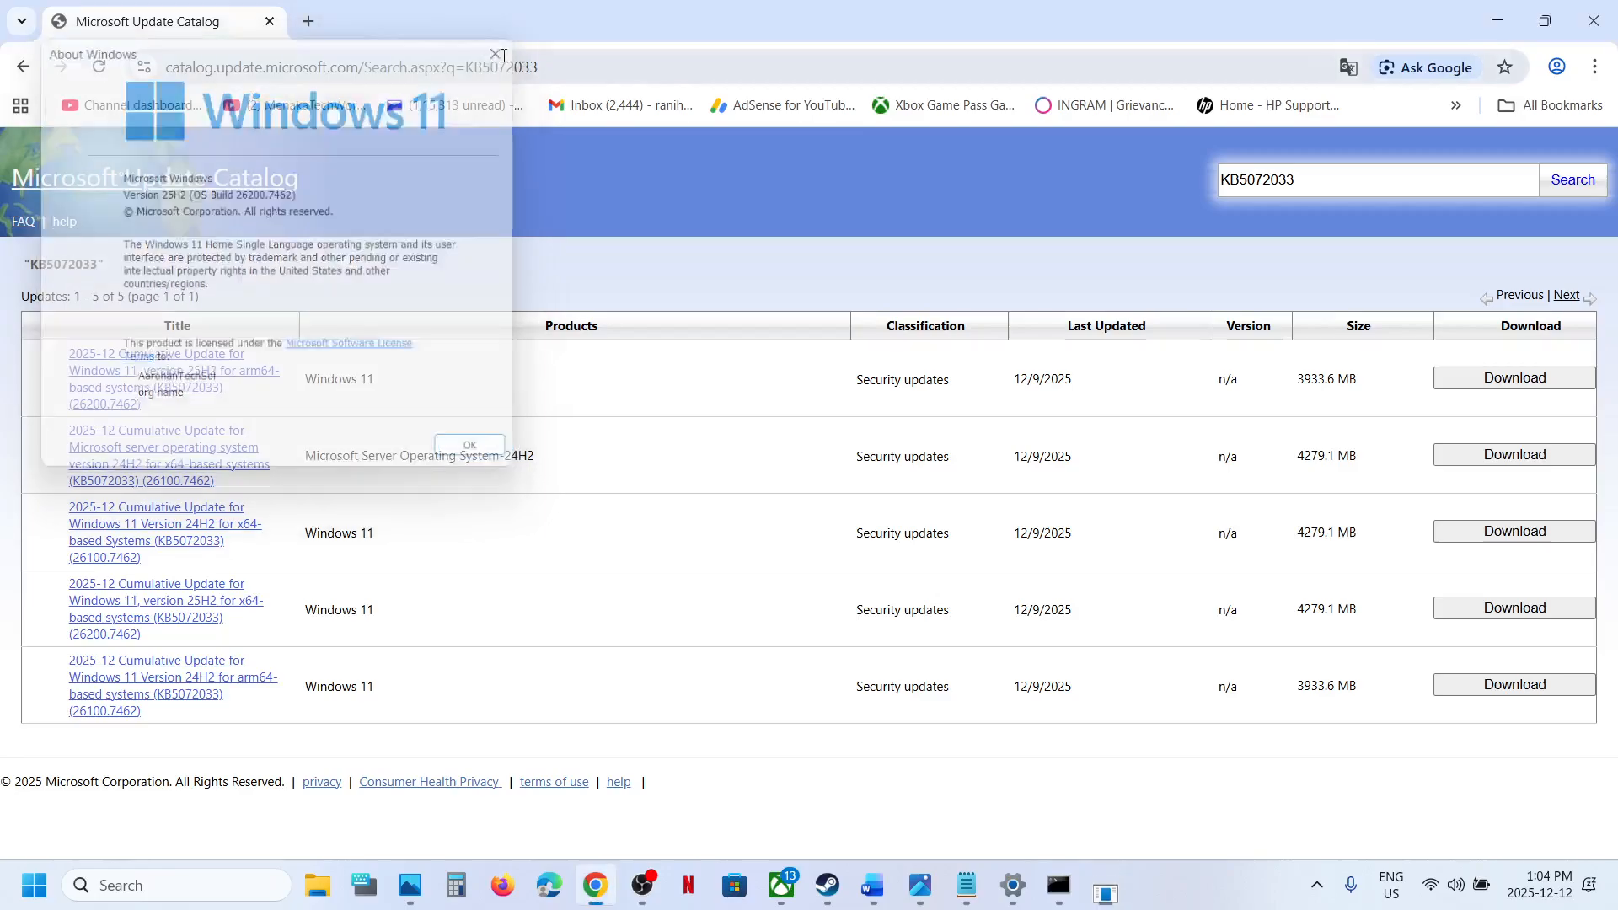
Check the system type on the System About page in Settings and close Settings.
key("alt+Tab")
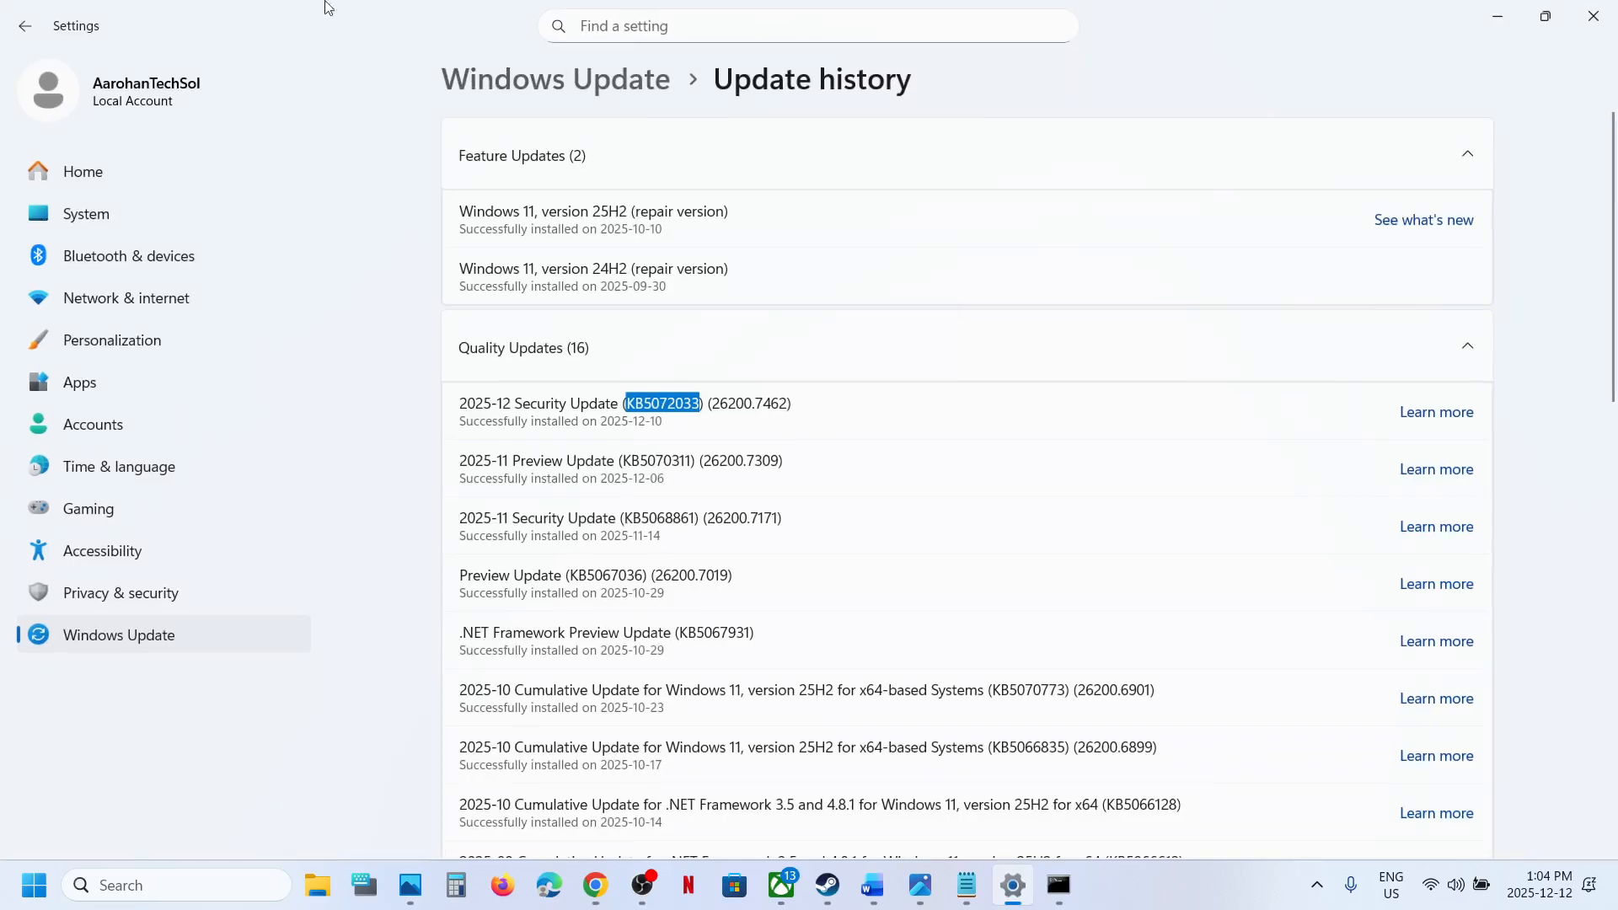
left_click(87, 220)
scroll(658, 421, "down", 15)
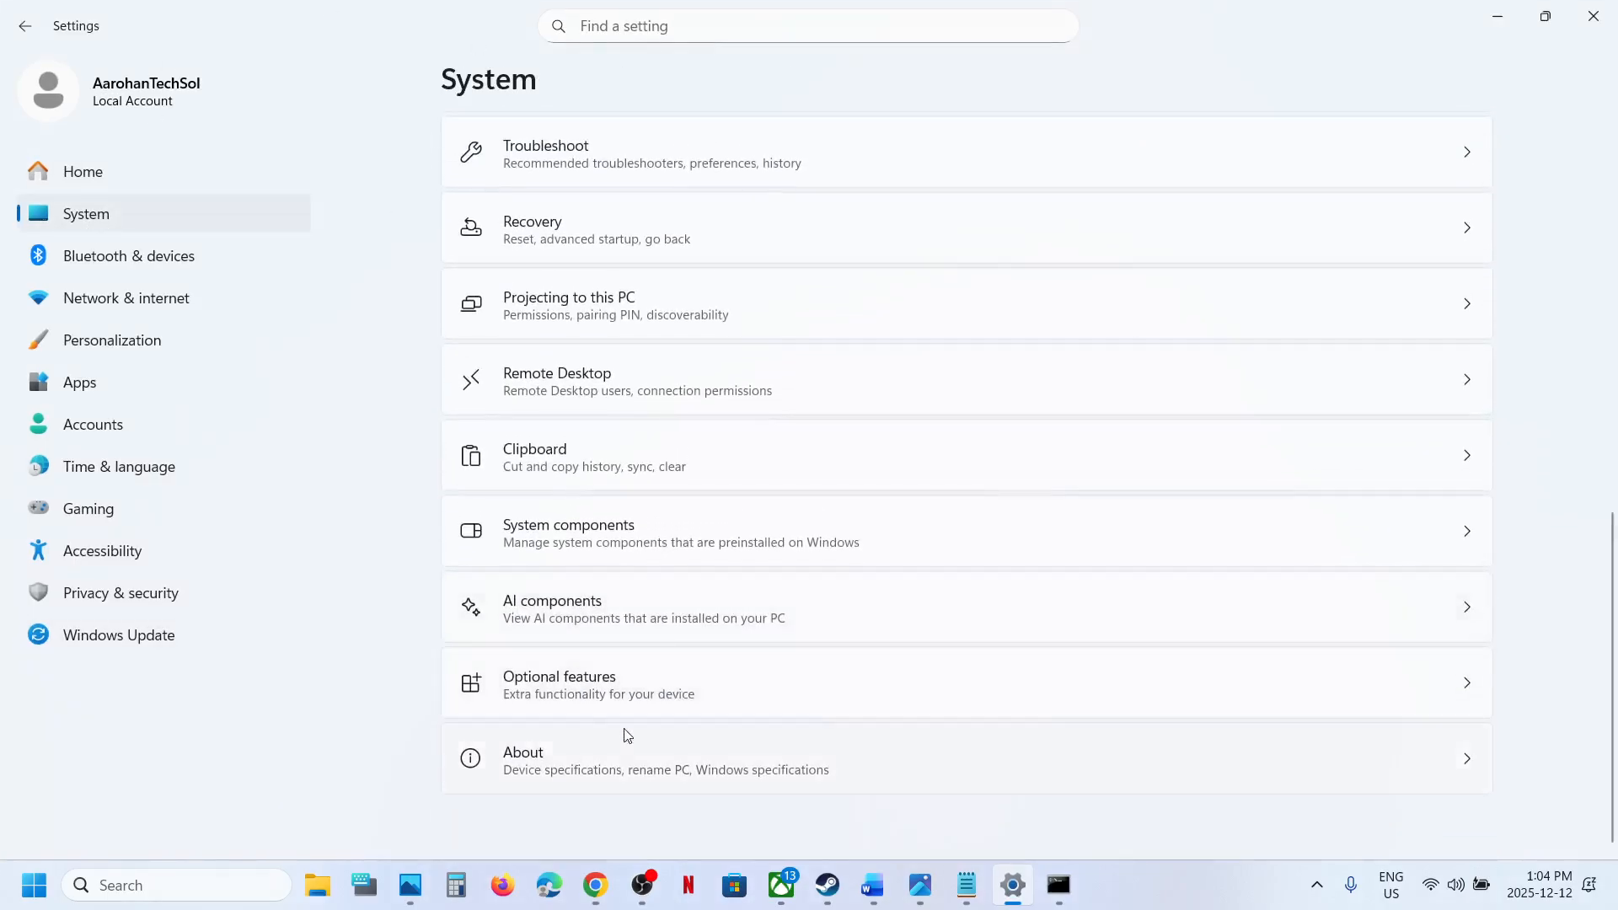
left_click(571, 764)
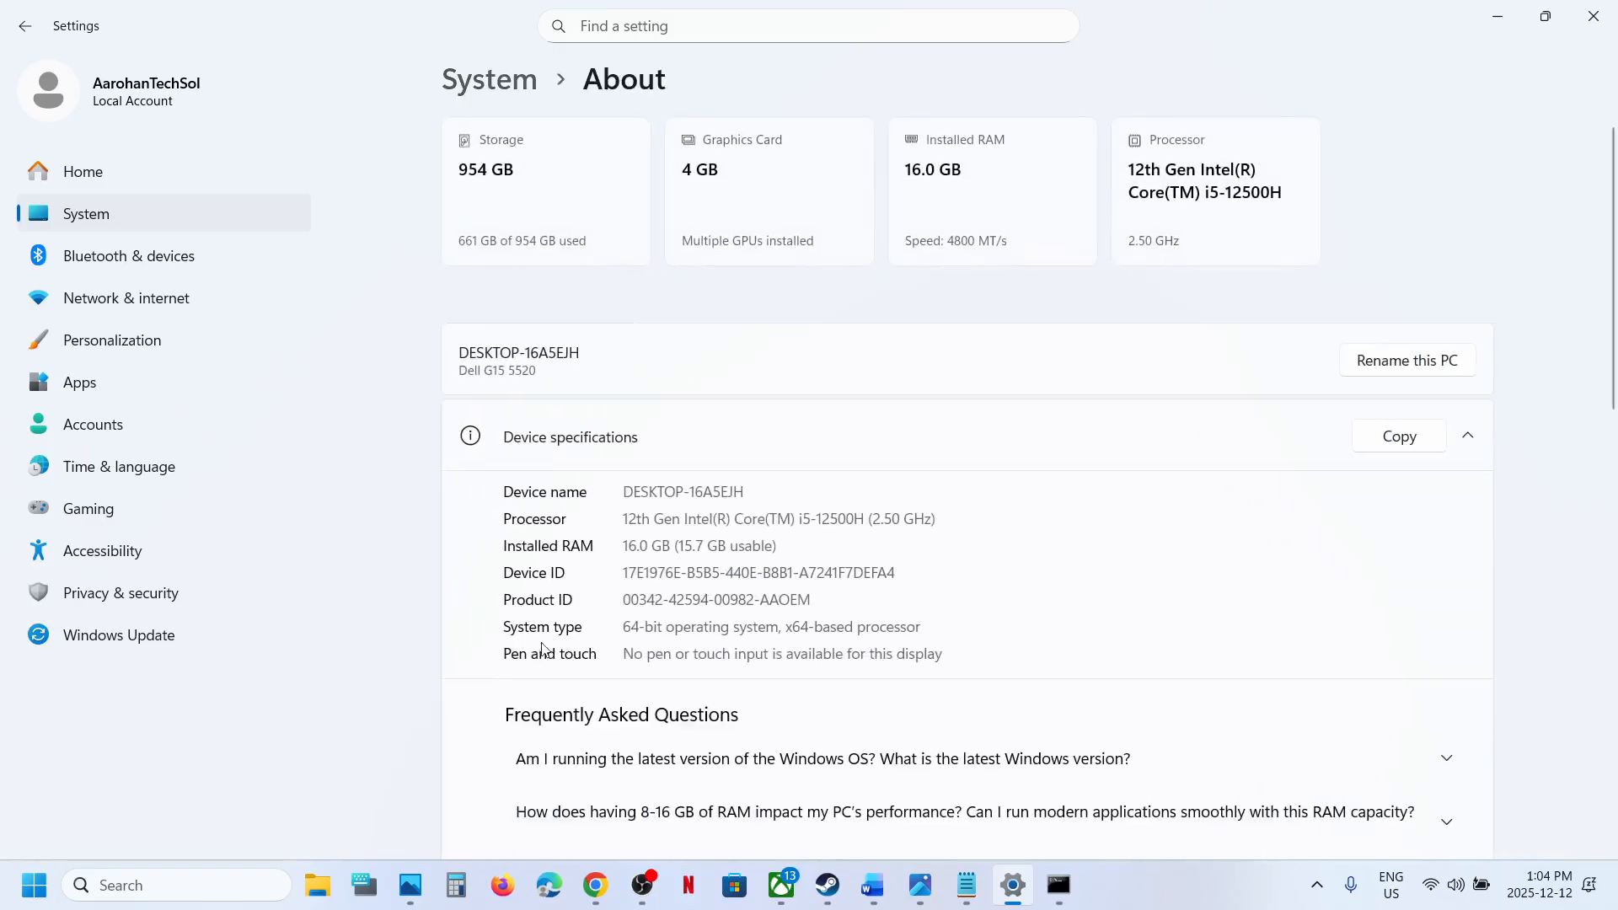
left_click_drag(624, 627, 957, 629)
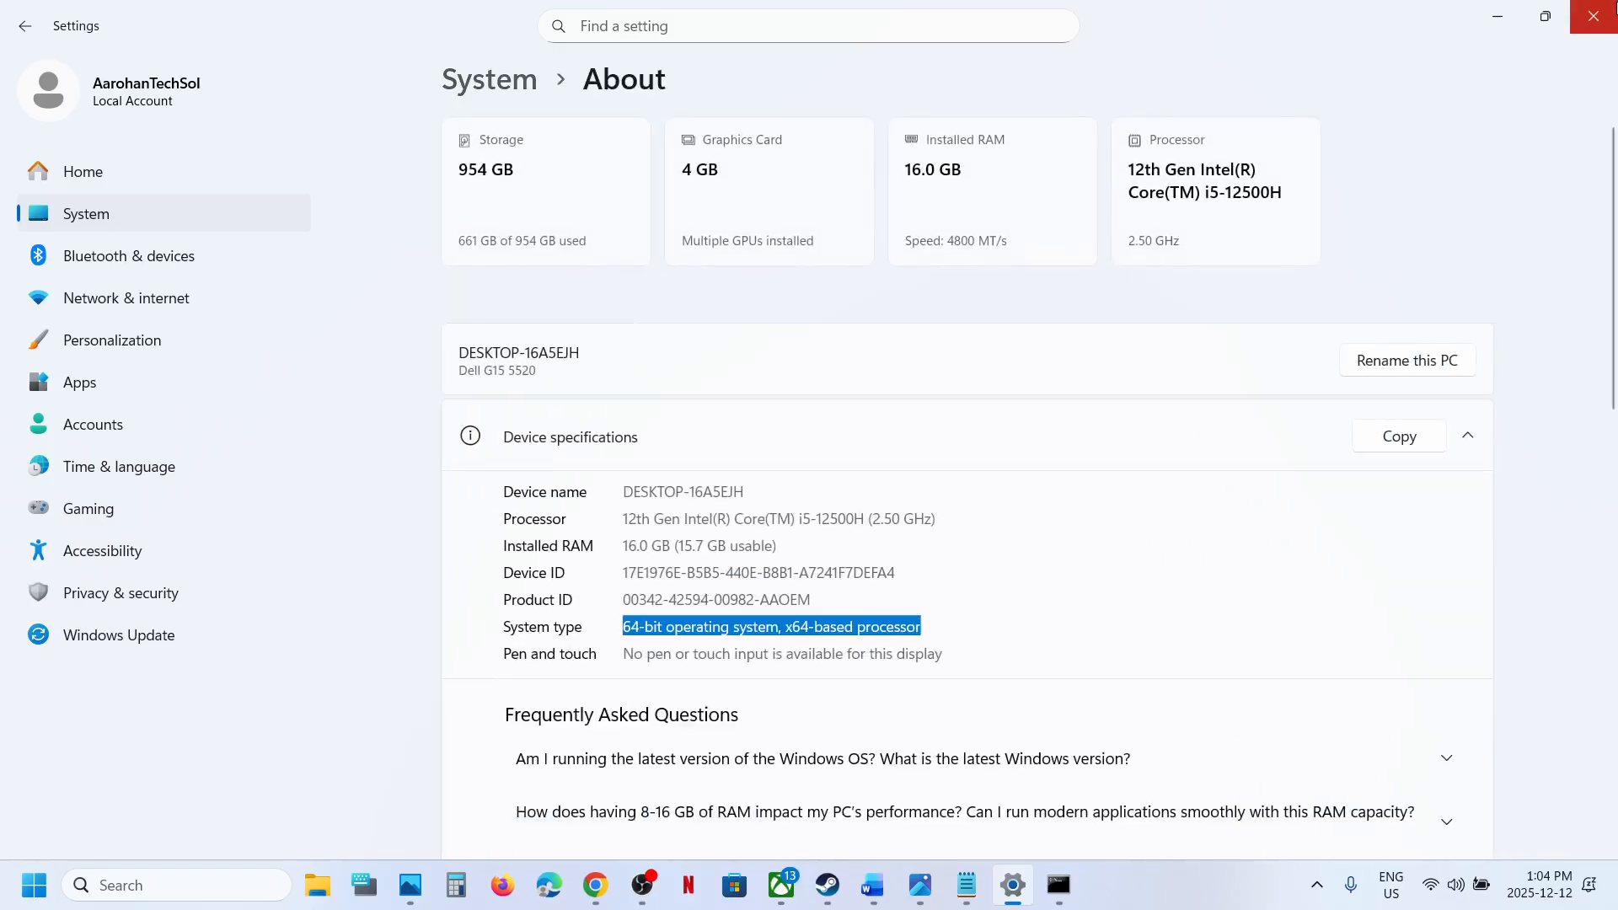
left_click(1602, 24)
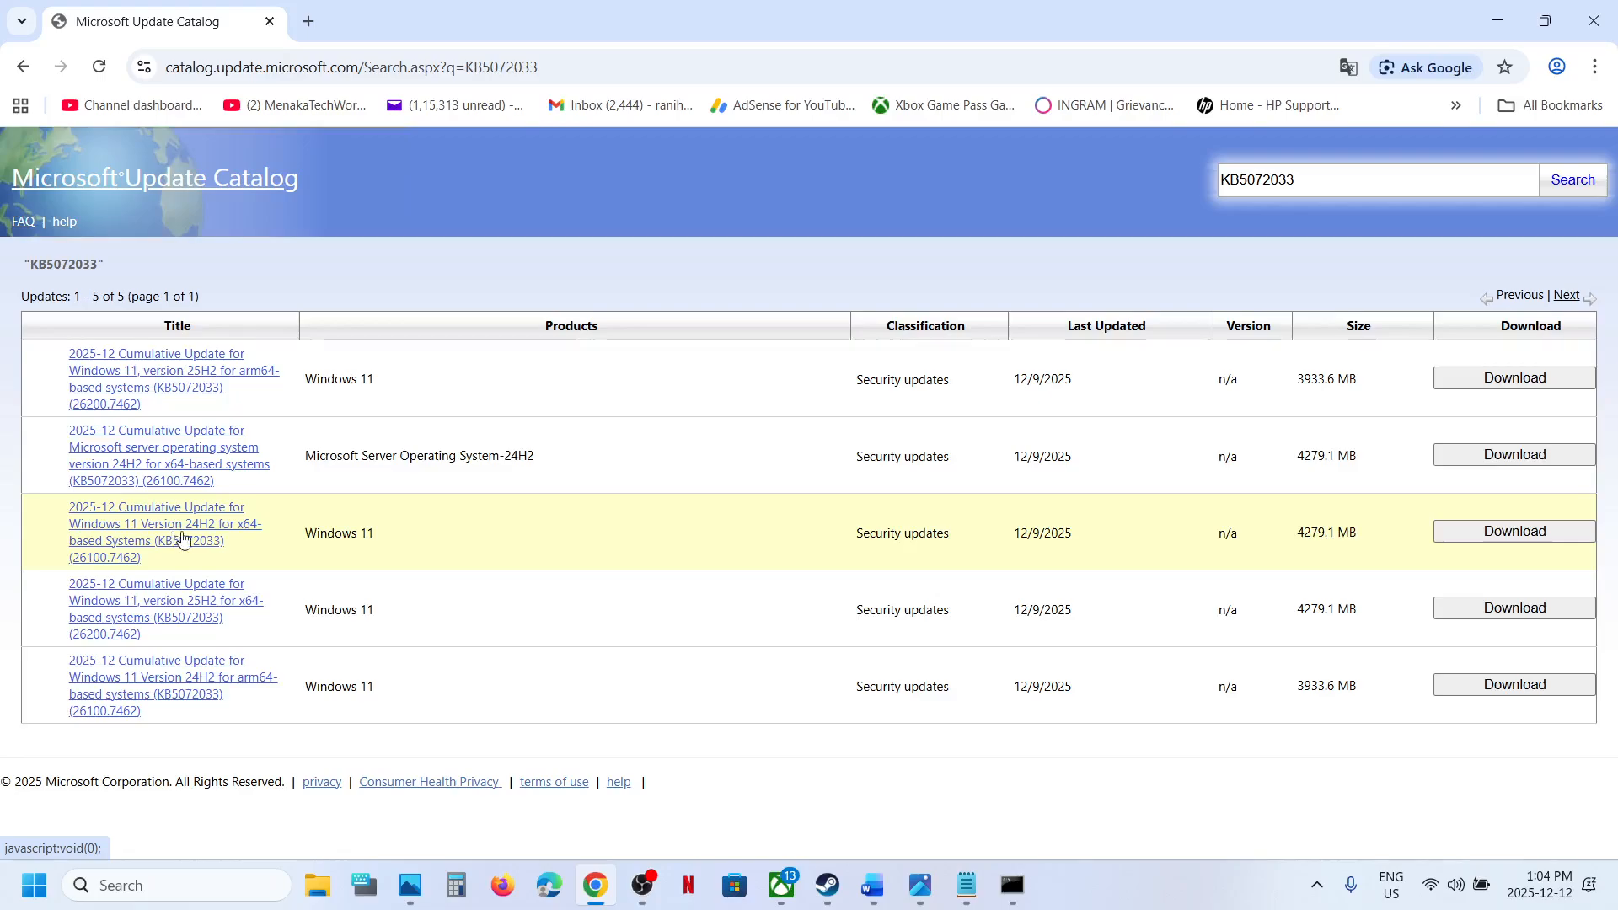
Download the windows11.0-kb5072033-x64 .msu file for Windows 11 version 25H2 x64 and check its download progress.
left_click(1514, 606)
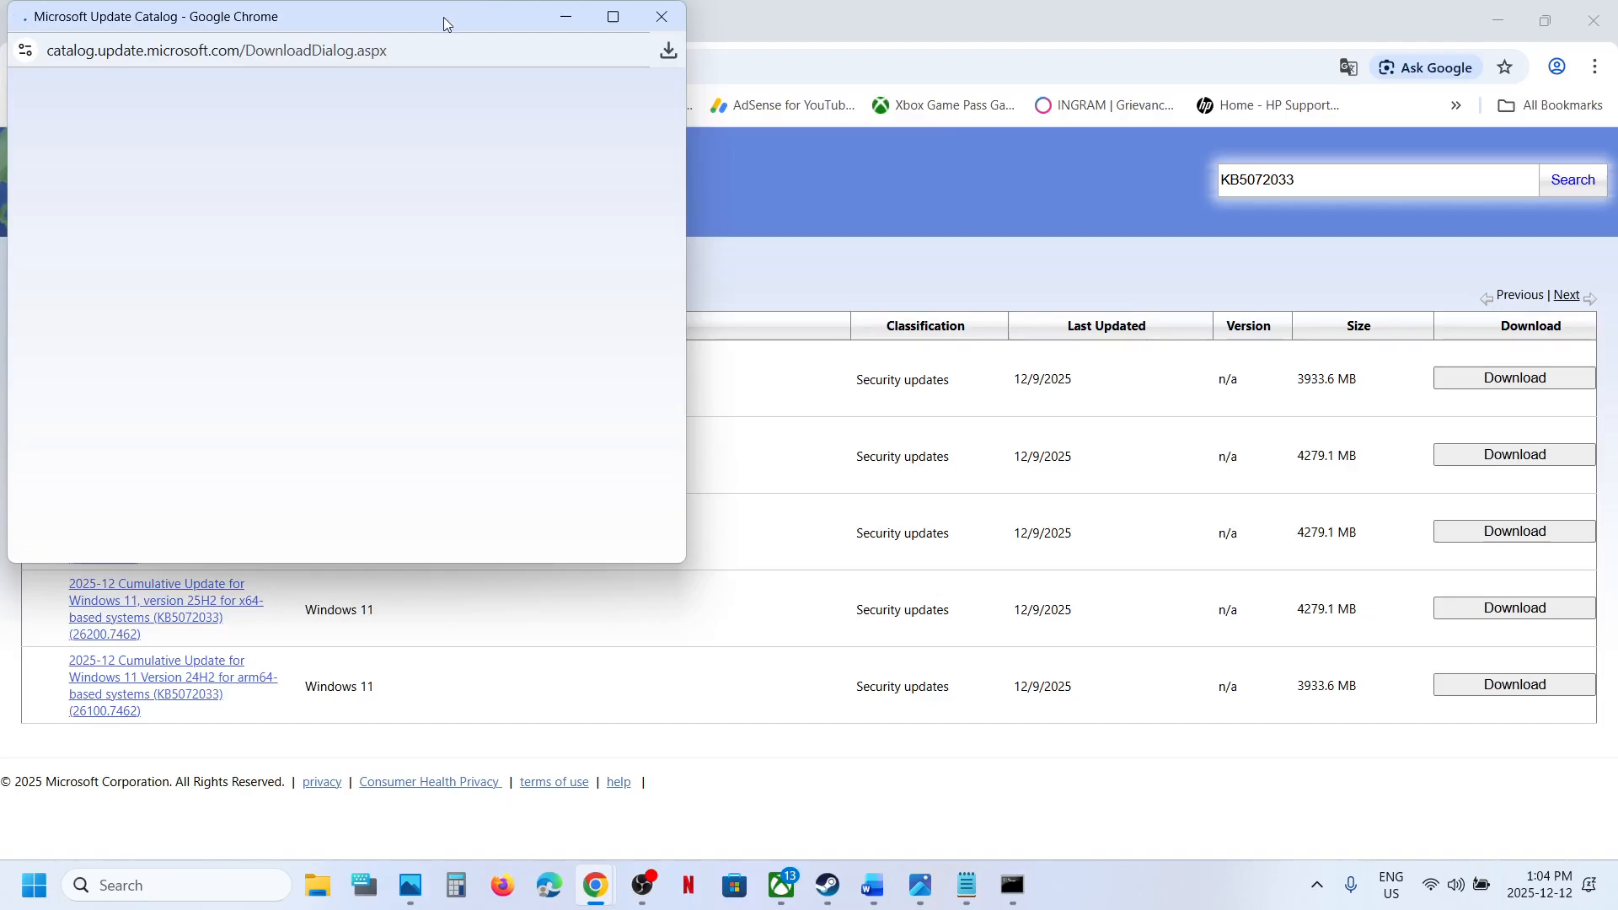
left_click_drag(446, 24, 920, 347)
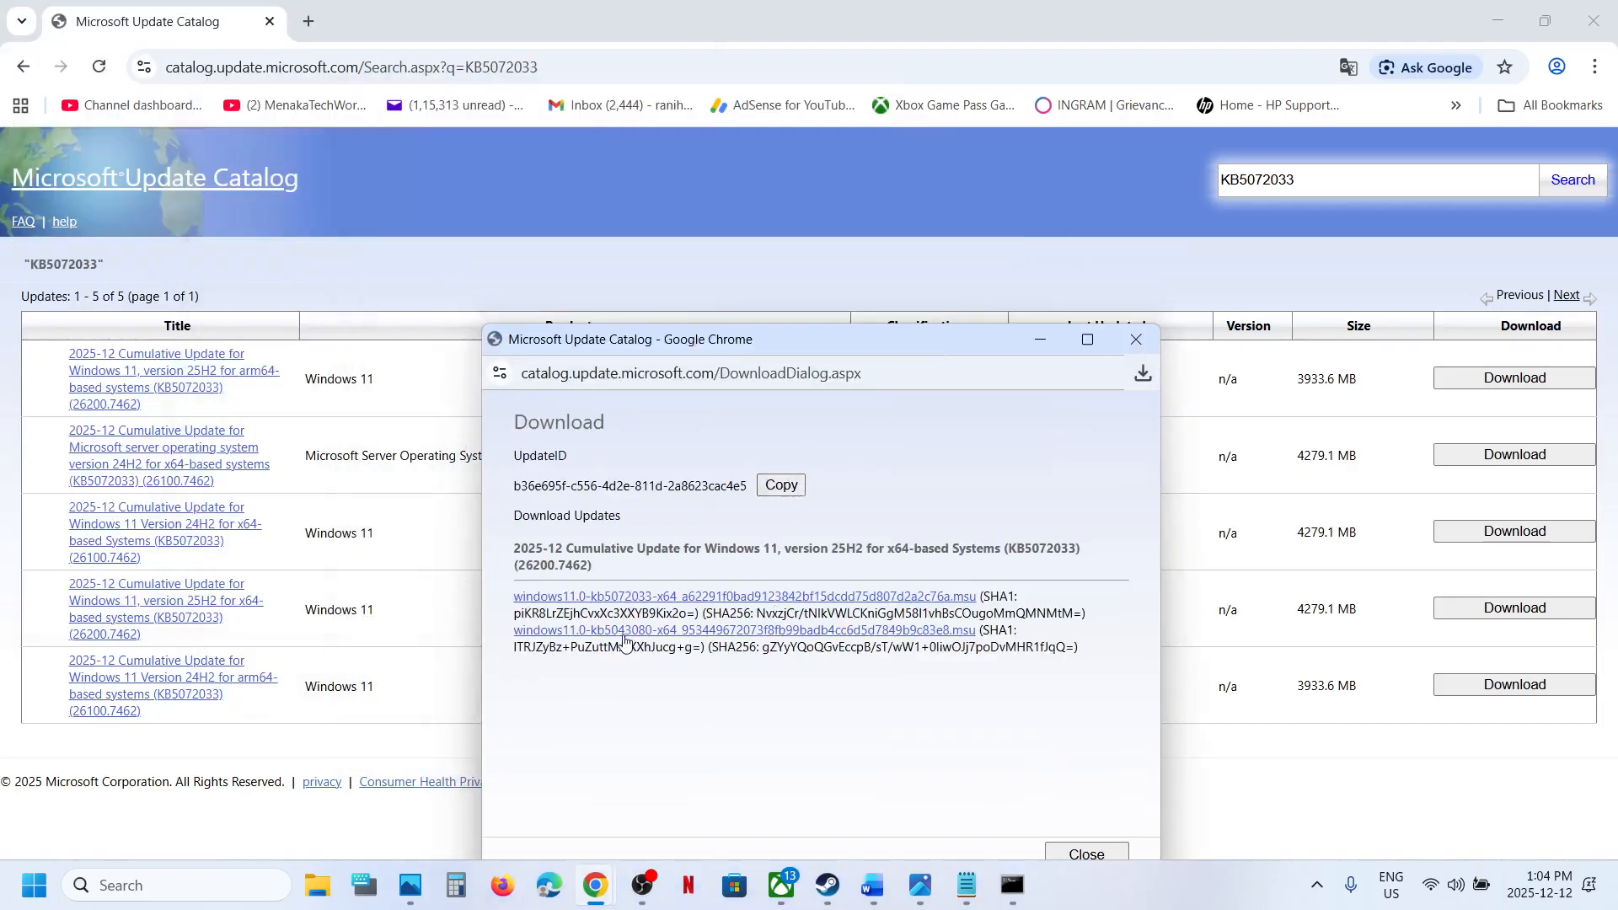
left_click(653, 596)
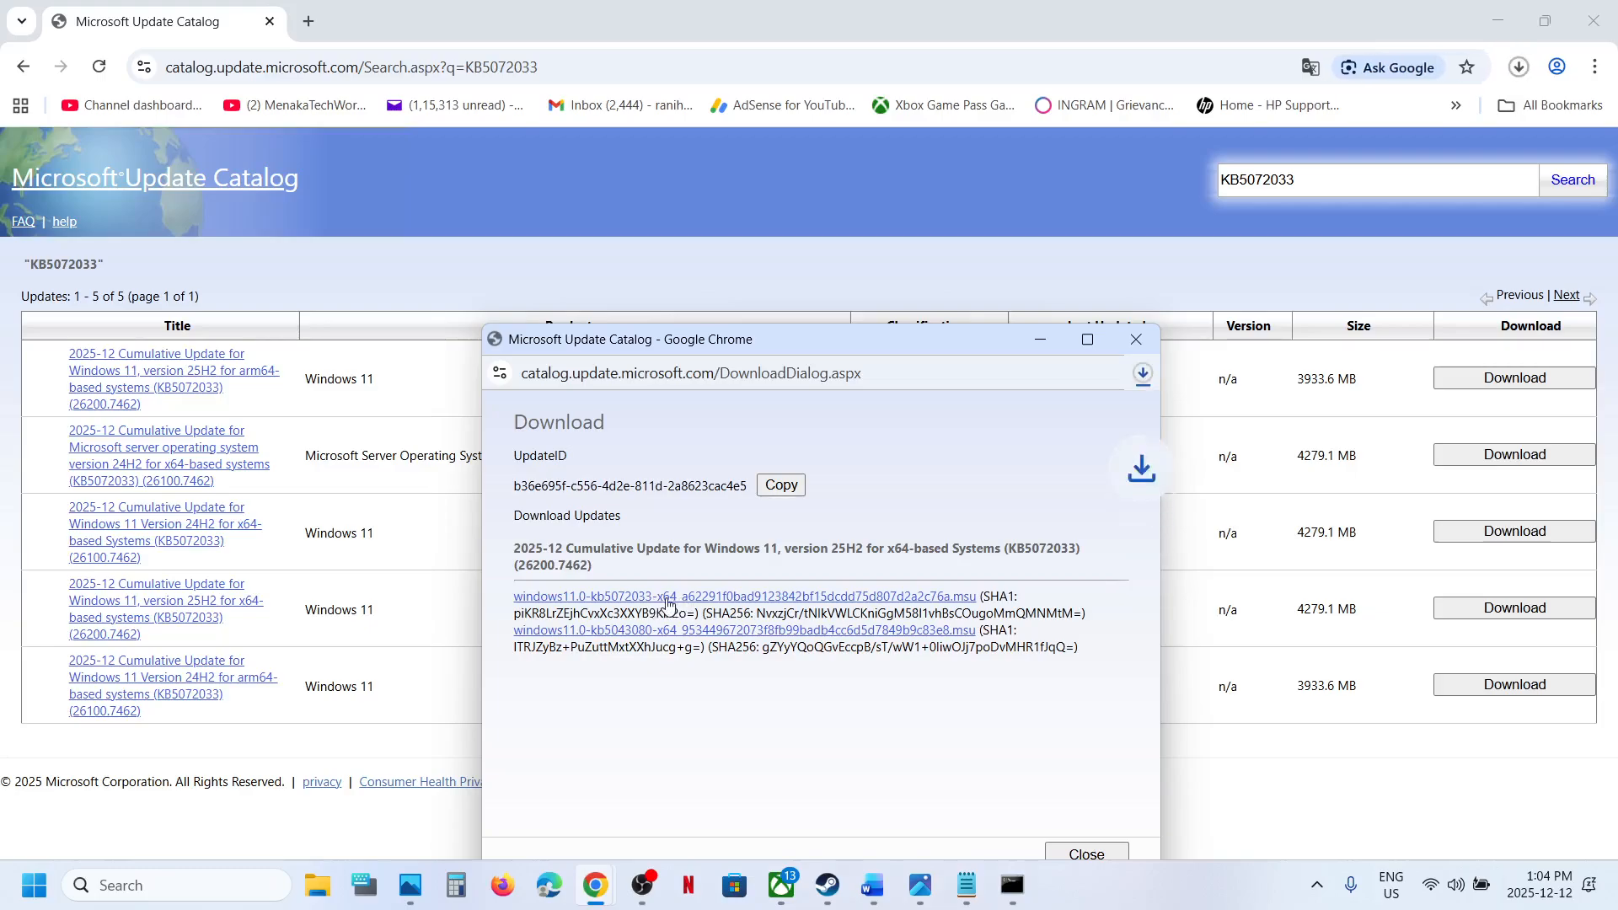
left_click(1147, 374)
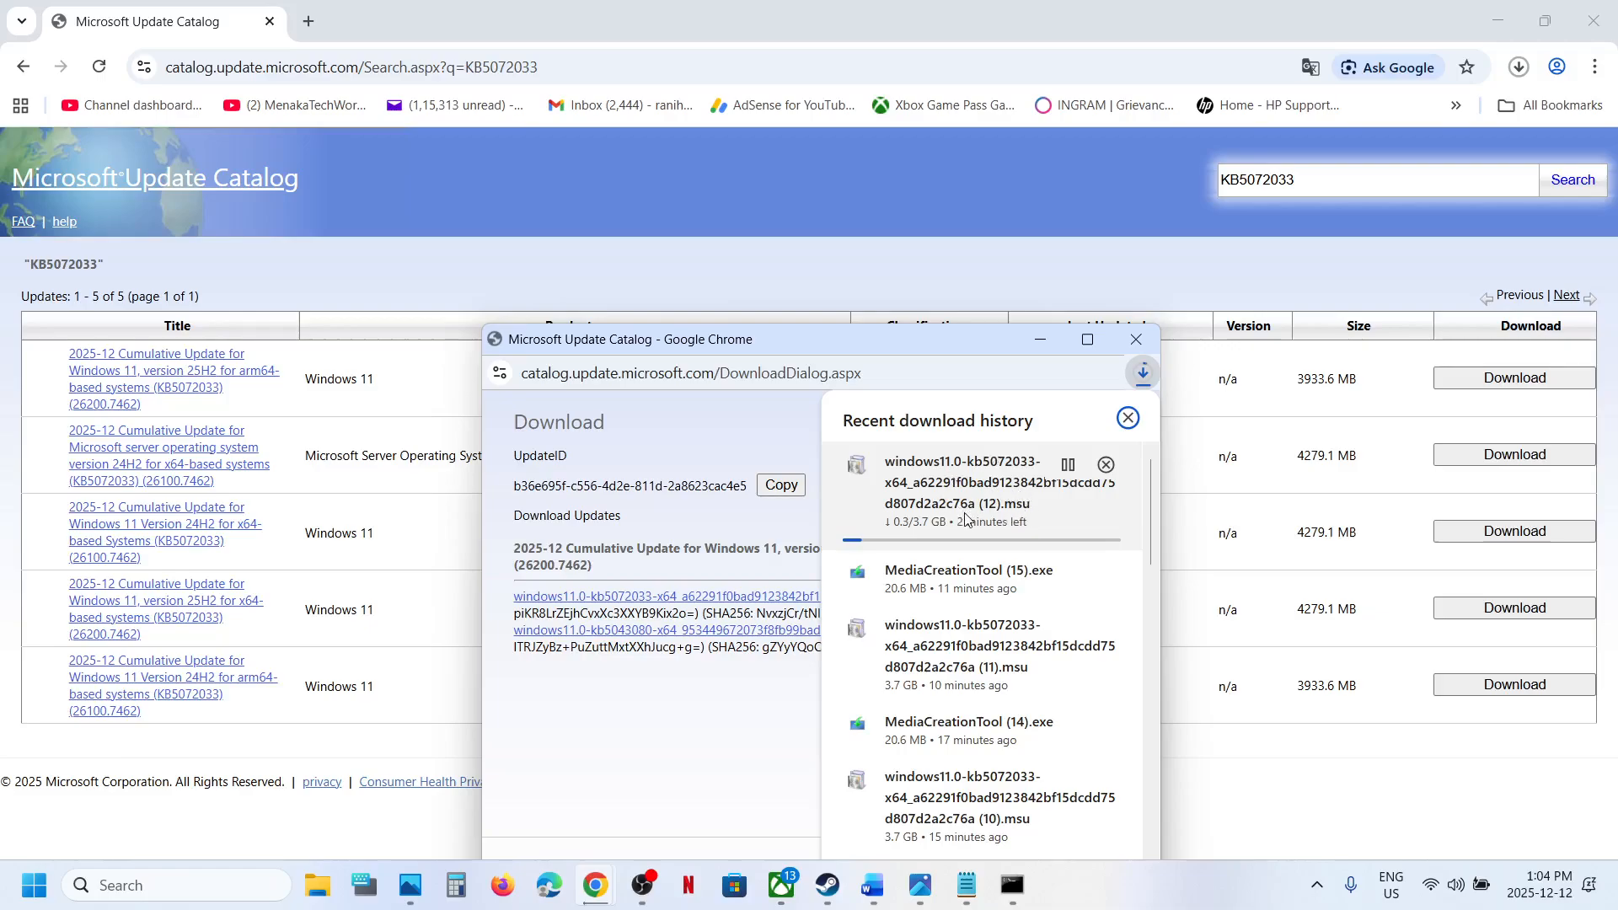
left_click(242, 830)
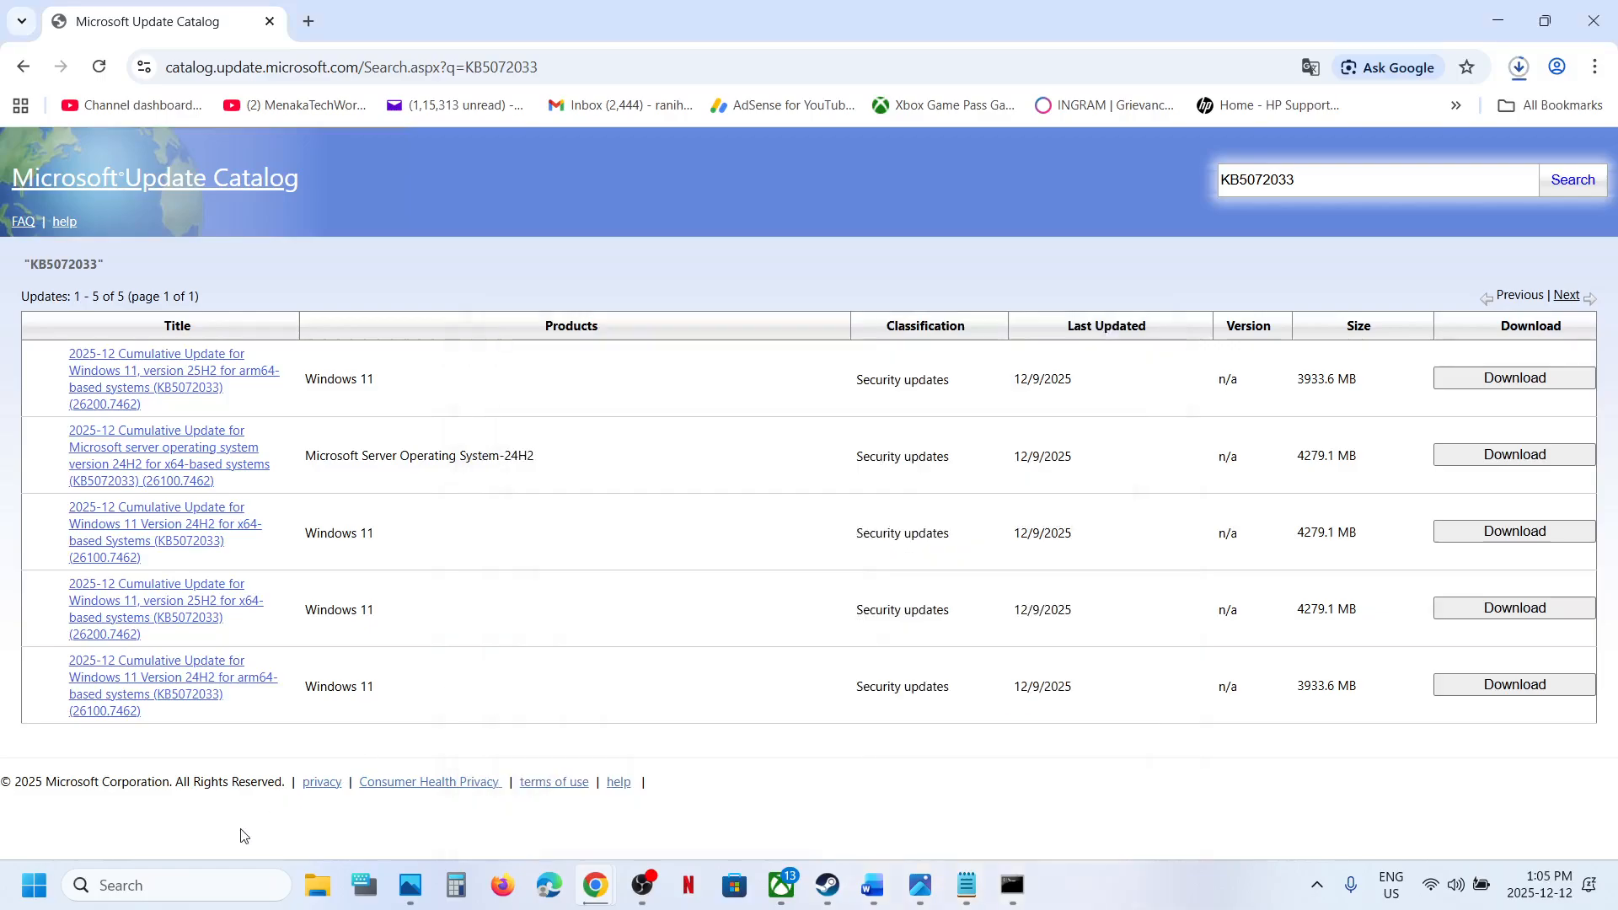
left_click(3, 908)
left_click(610, 814)
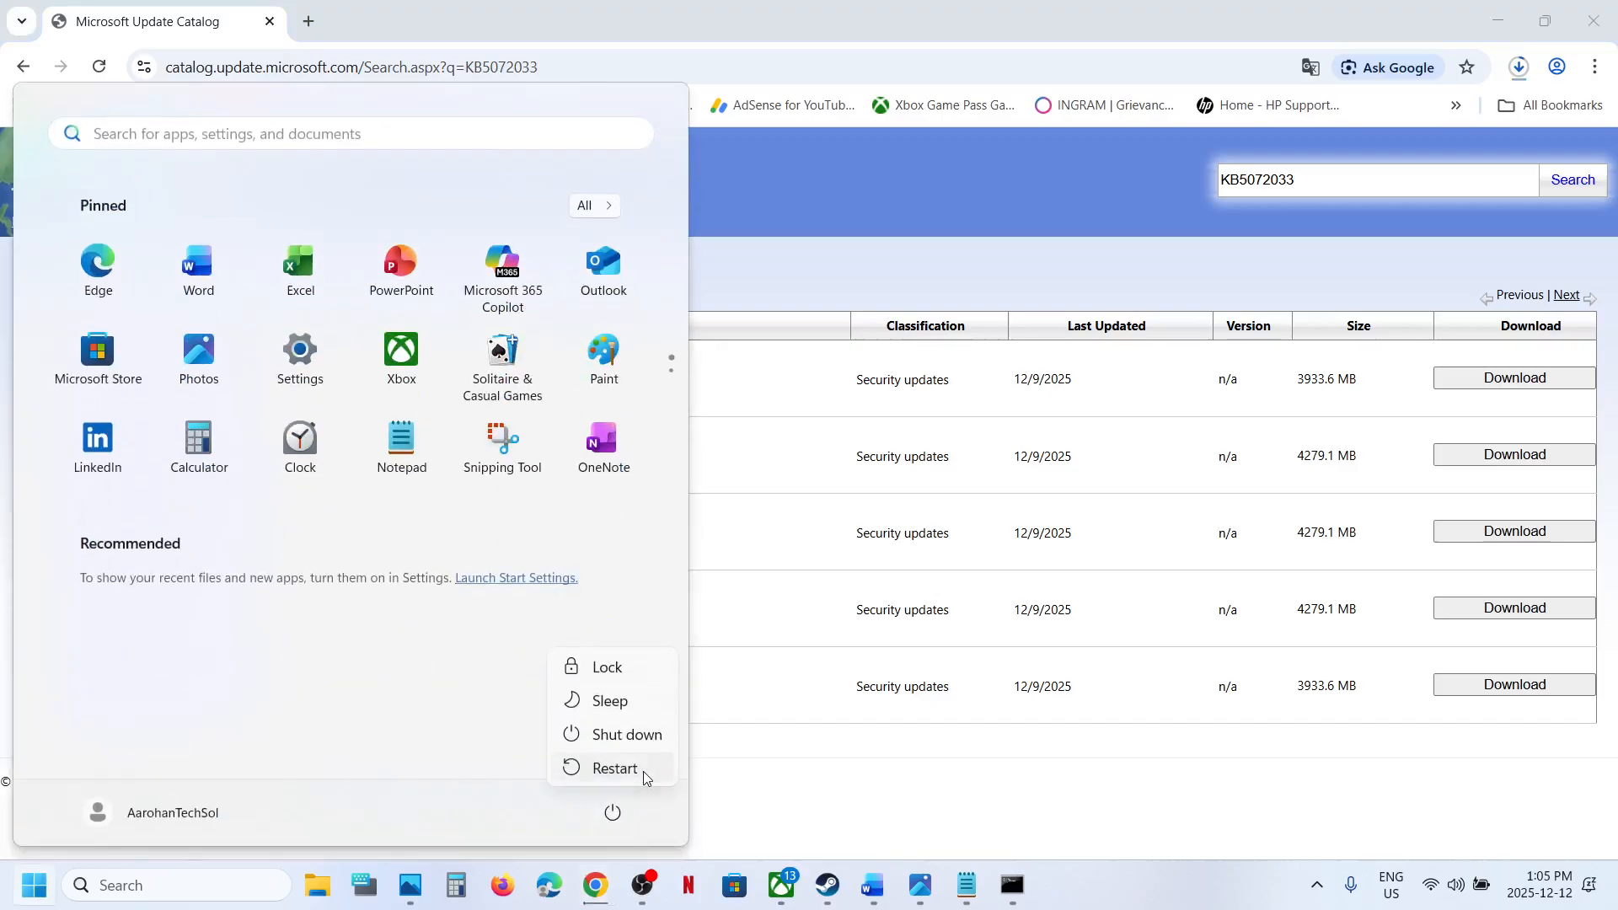
key("Escape")
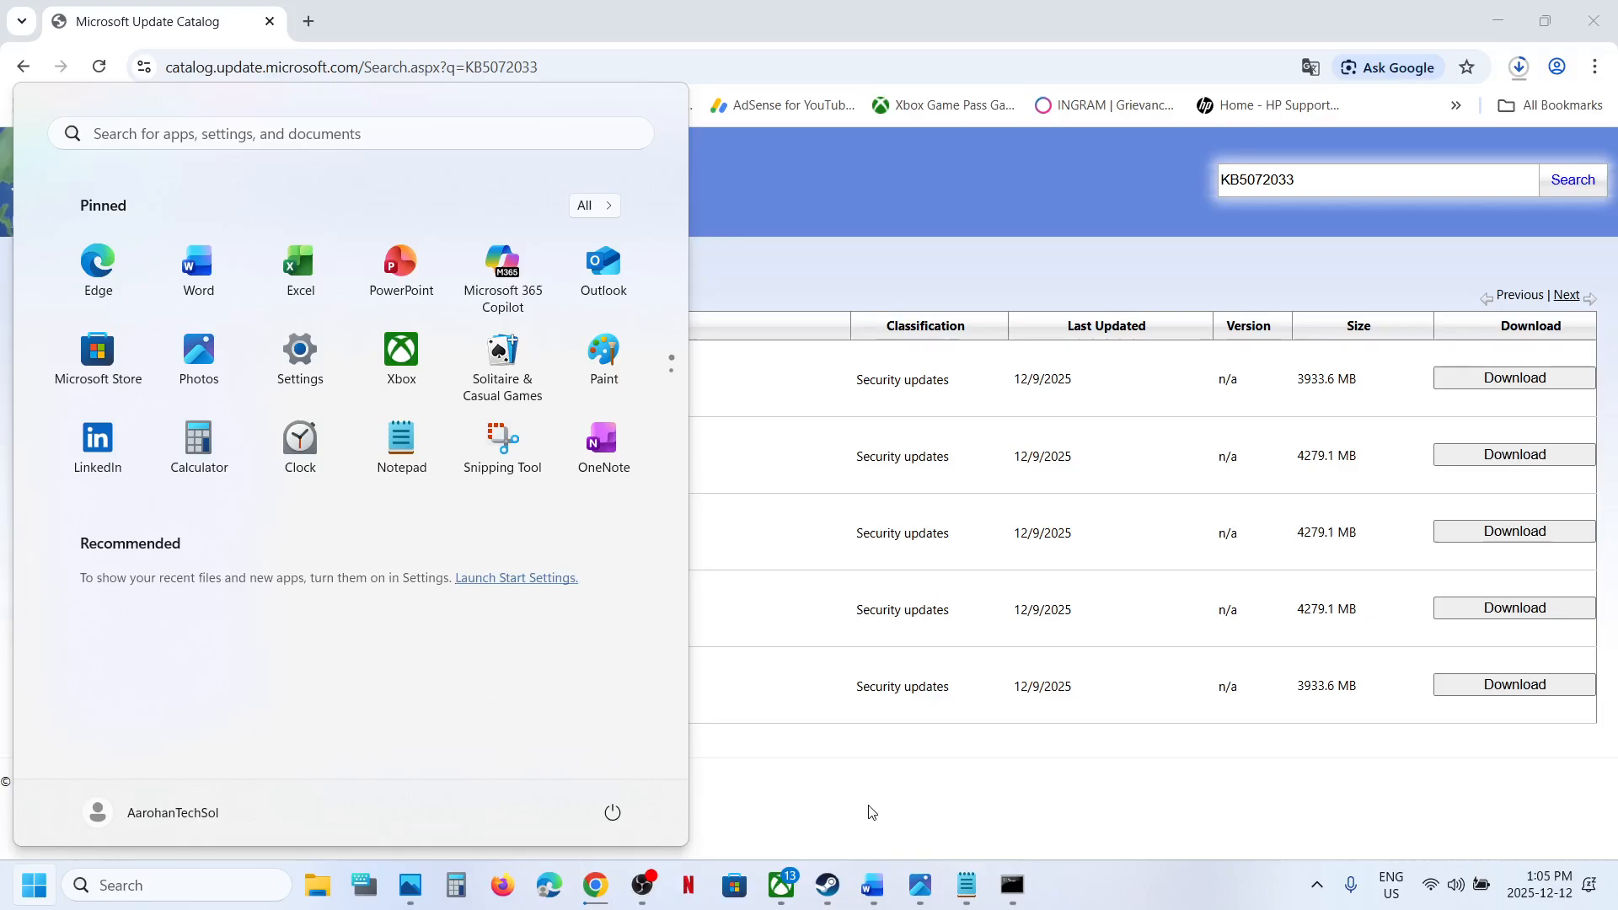
Open the Recovery page in Settings through the advanced options of Windows Update.
key("super+i")
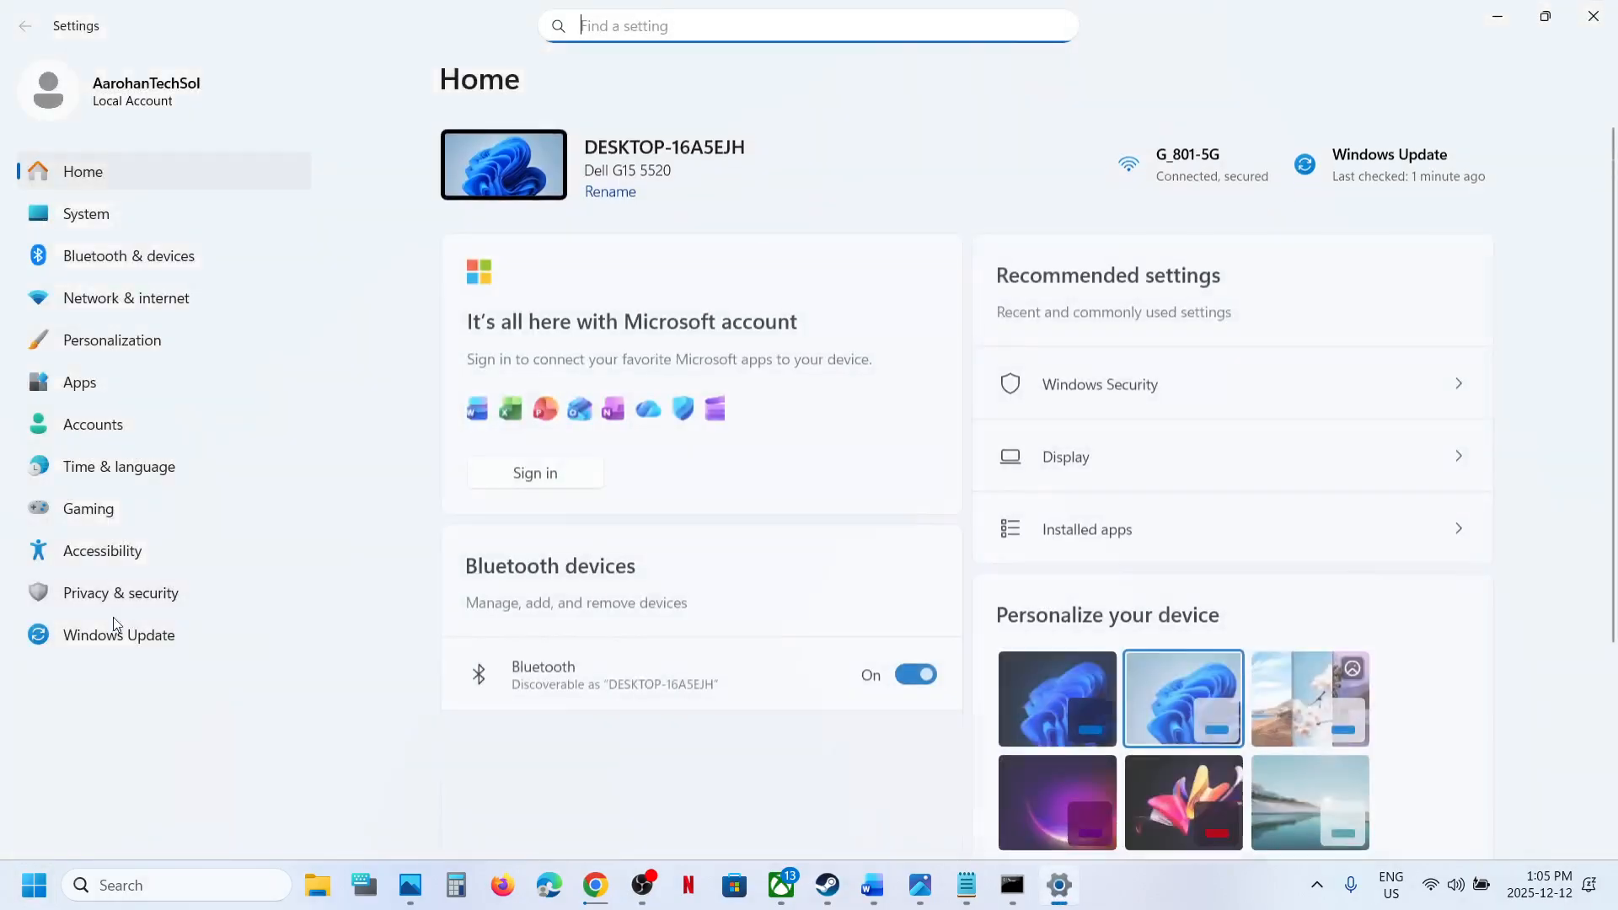
left_click(93, 637)
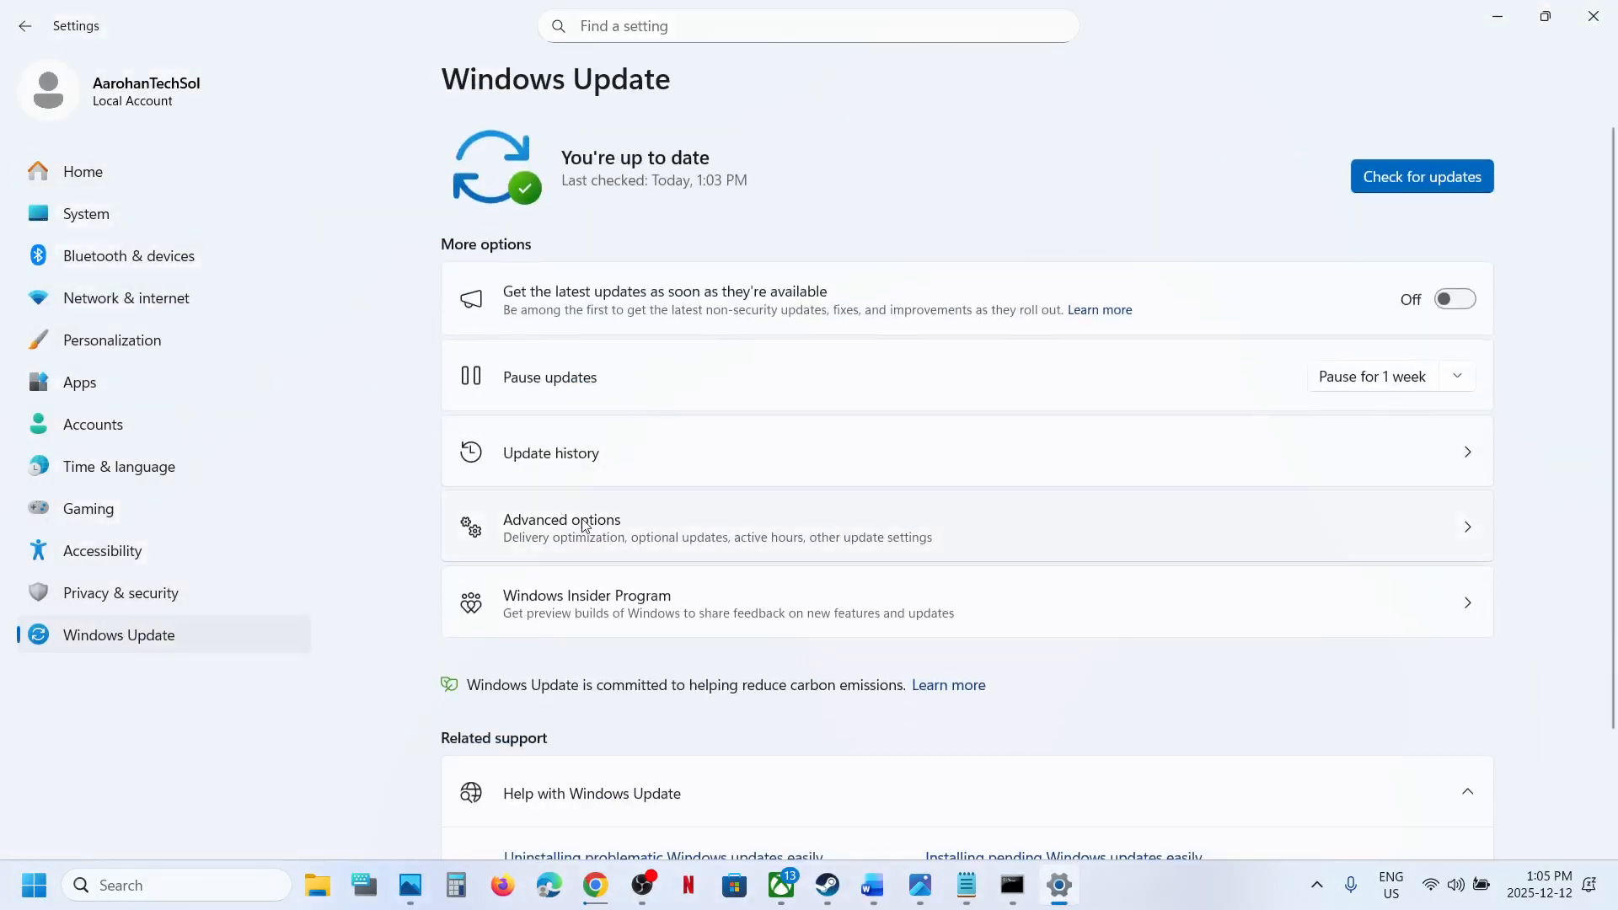
left_click(585, 524)
scroll(589, 524, "down", 5)
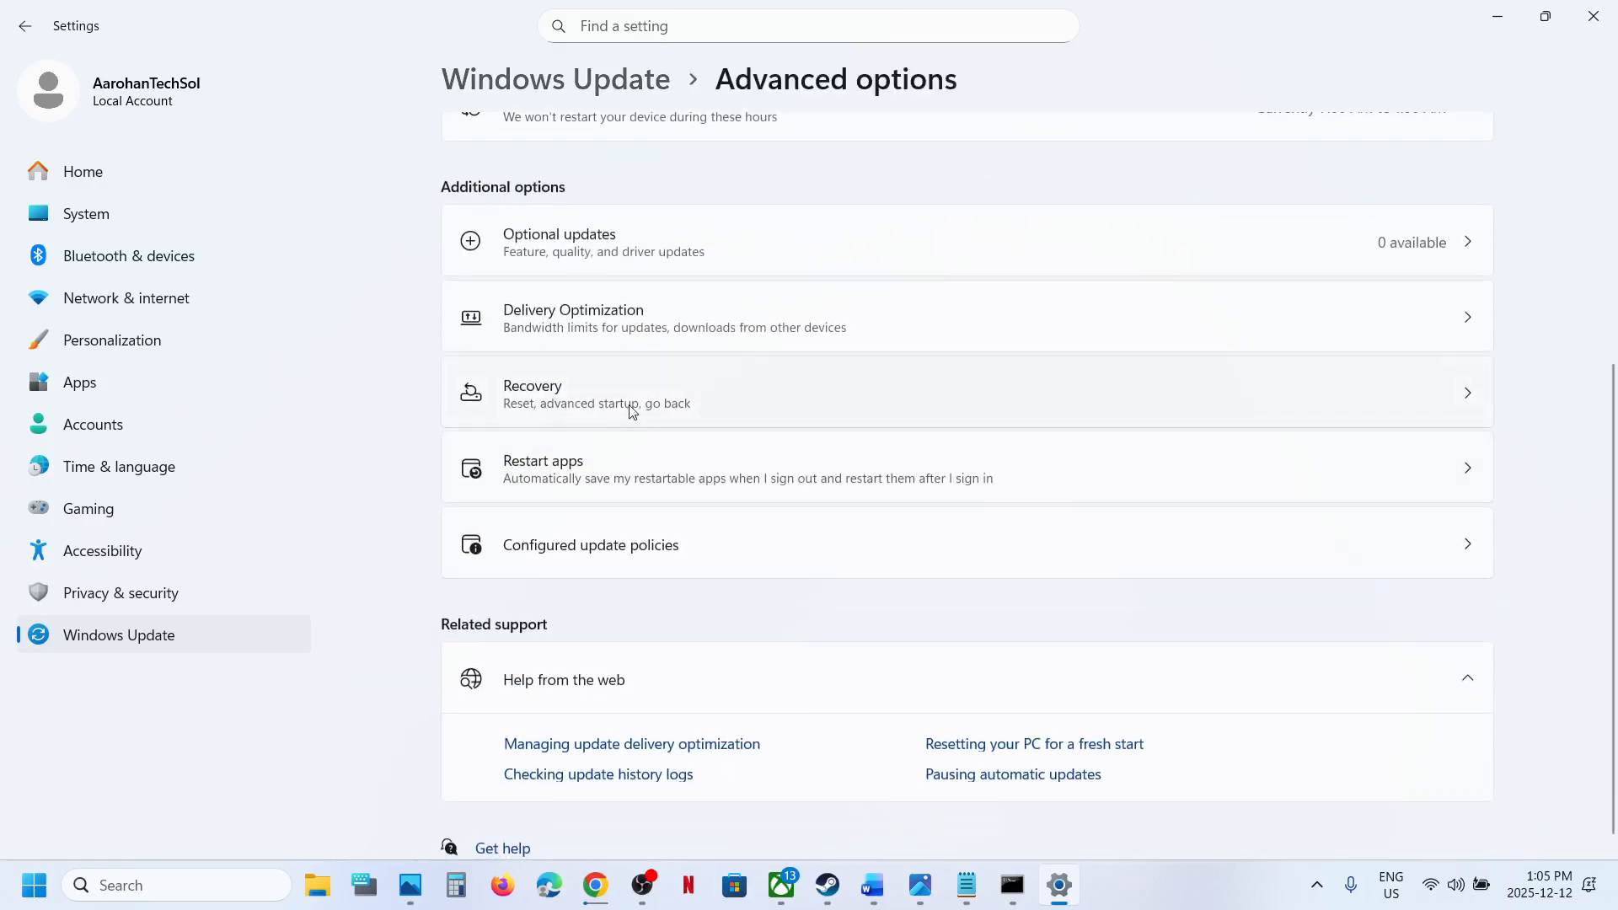
left_click(599, 408)
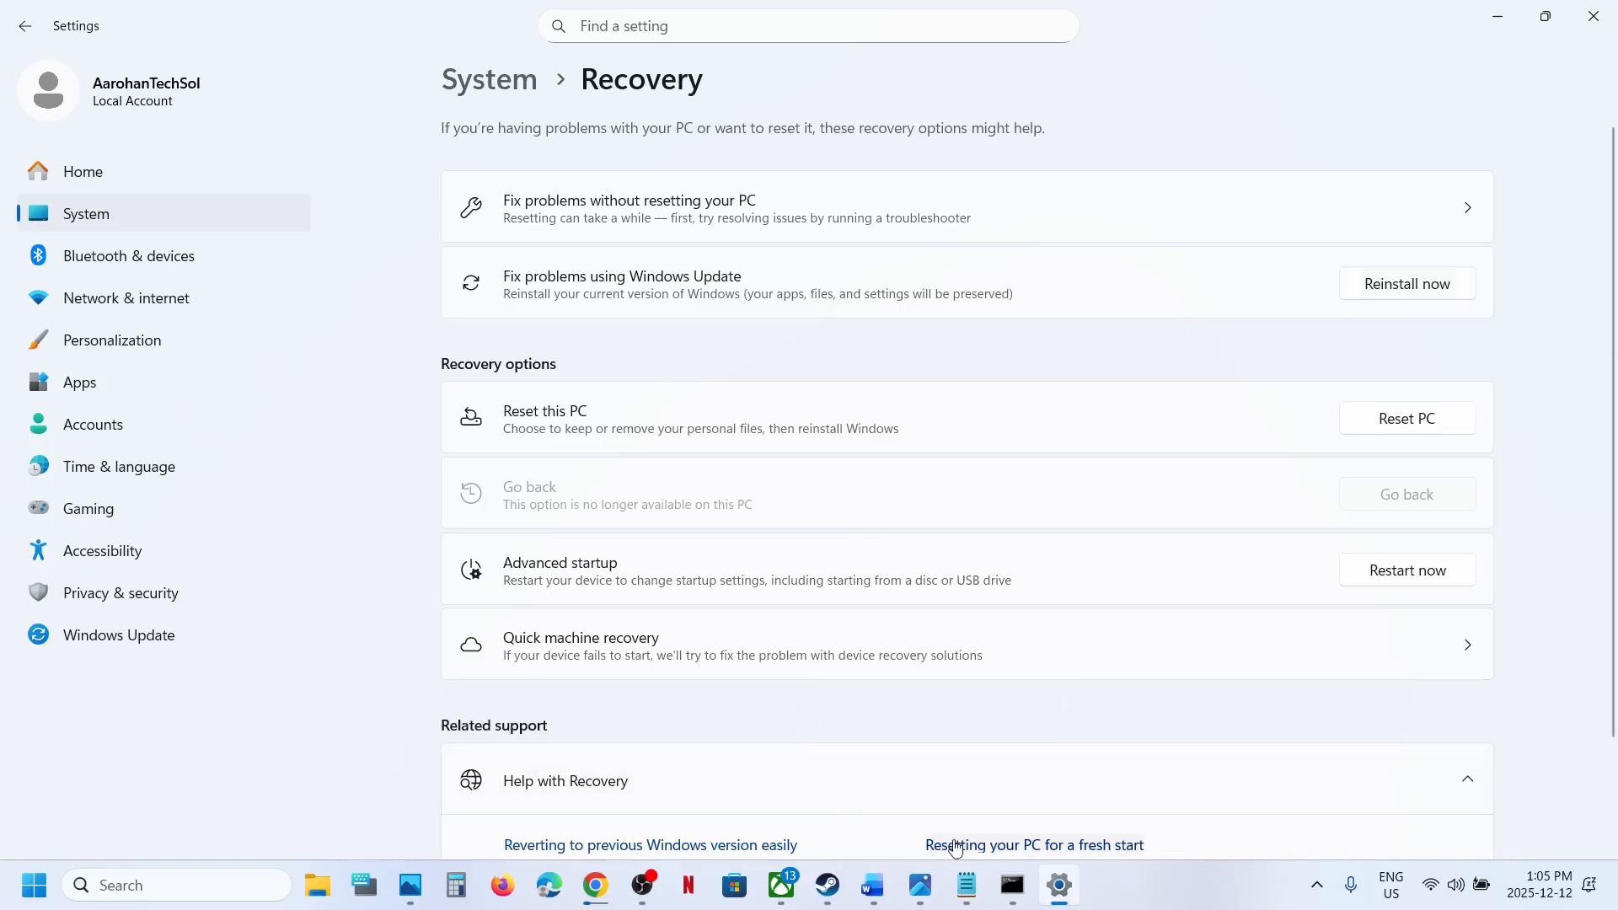
Switch to the Word document and open the Windows 11 software download link under Step 6, Use Media Creation Tool.
left_click(874, 887)
scroll(506, 438, "down", 6)
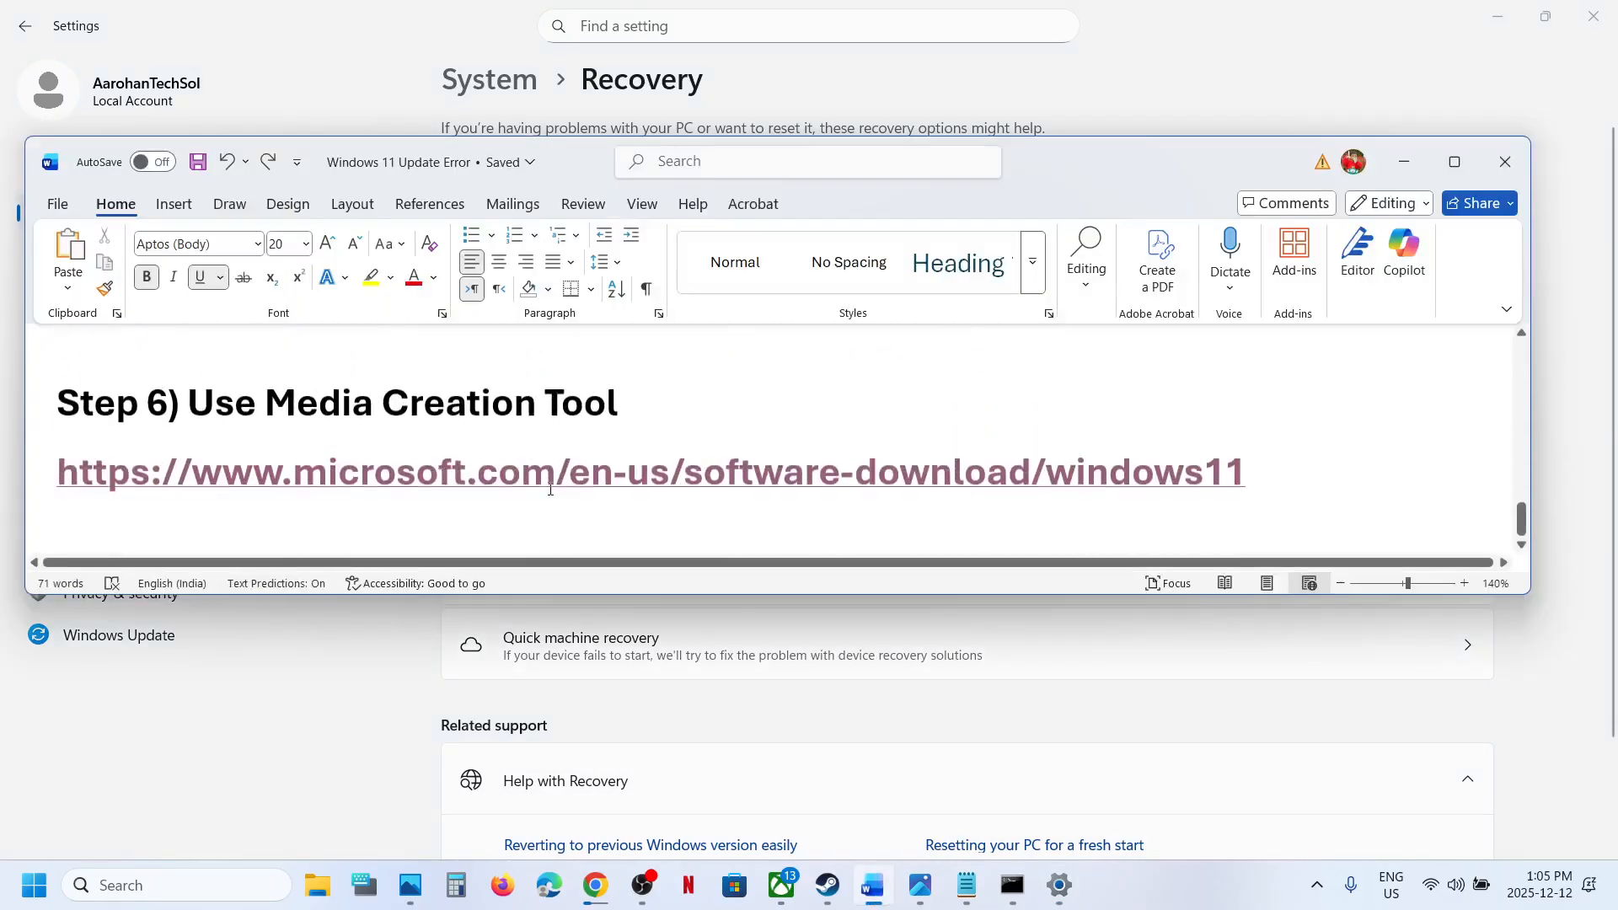
left_click(474, 429, "ctrl")
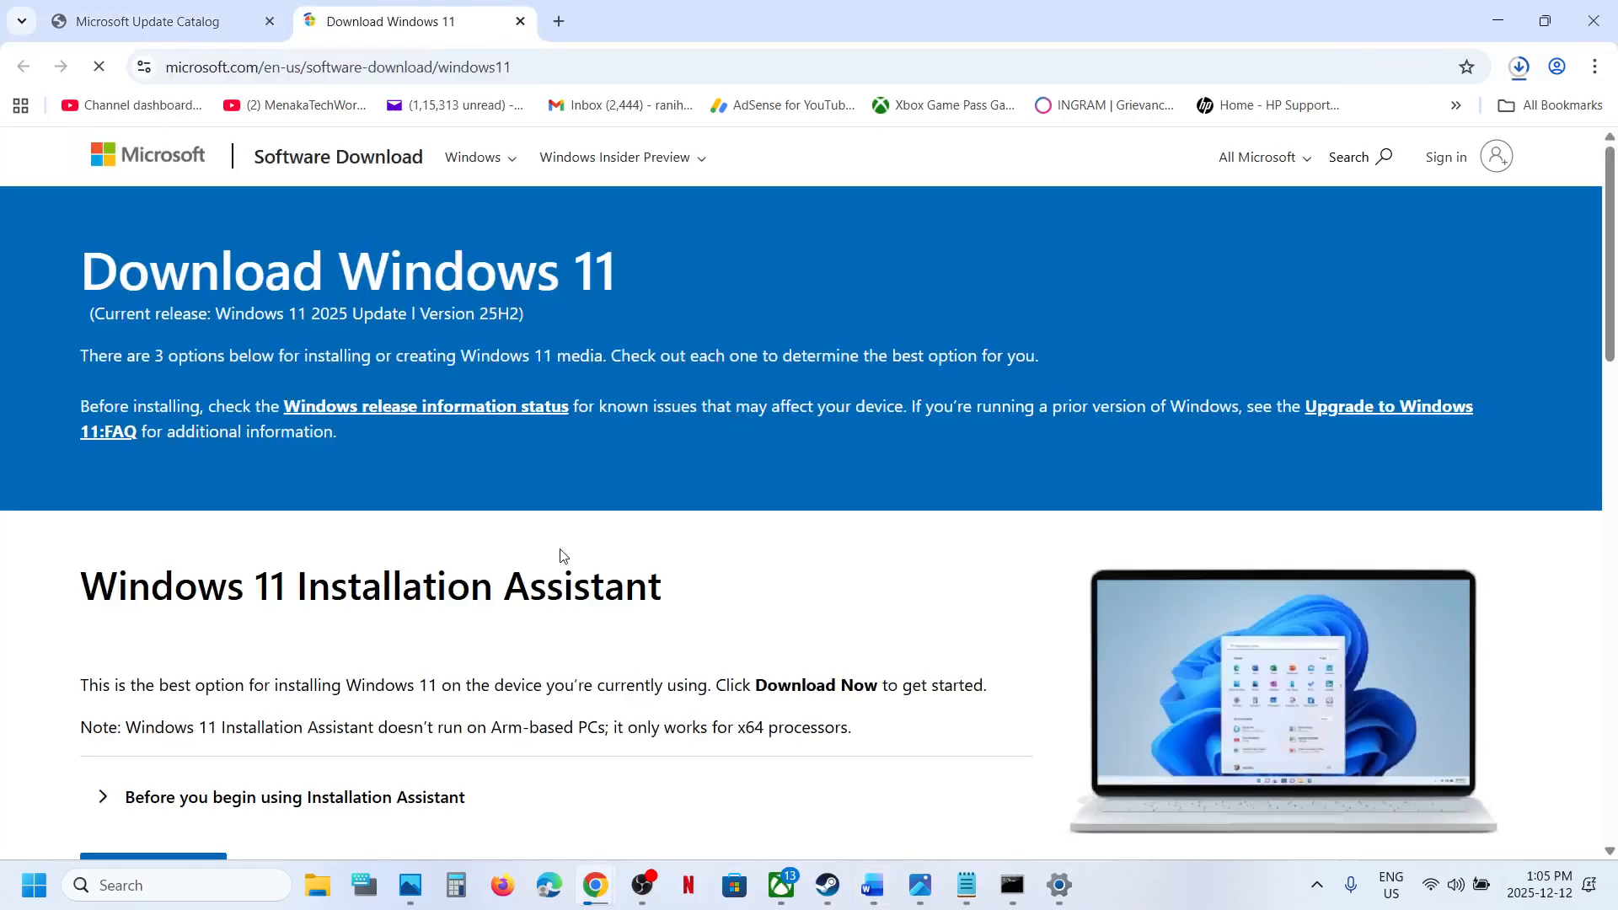
Download the media creation tool from the Create Windows 11 Installation Media section and check the recent download history.
scroll(562, 556, "down", 10)
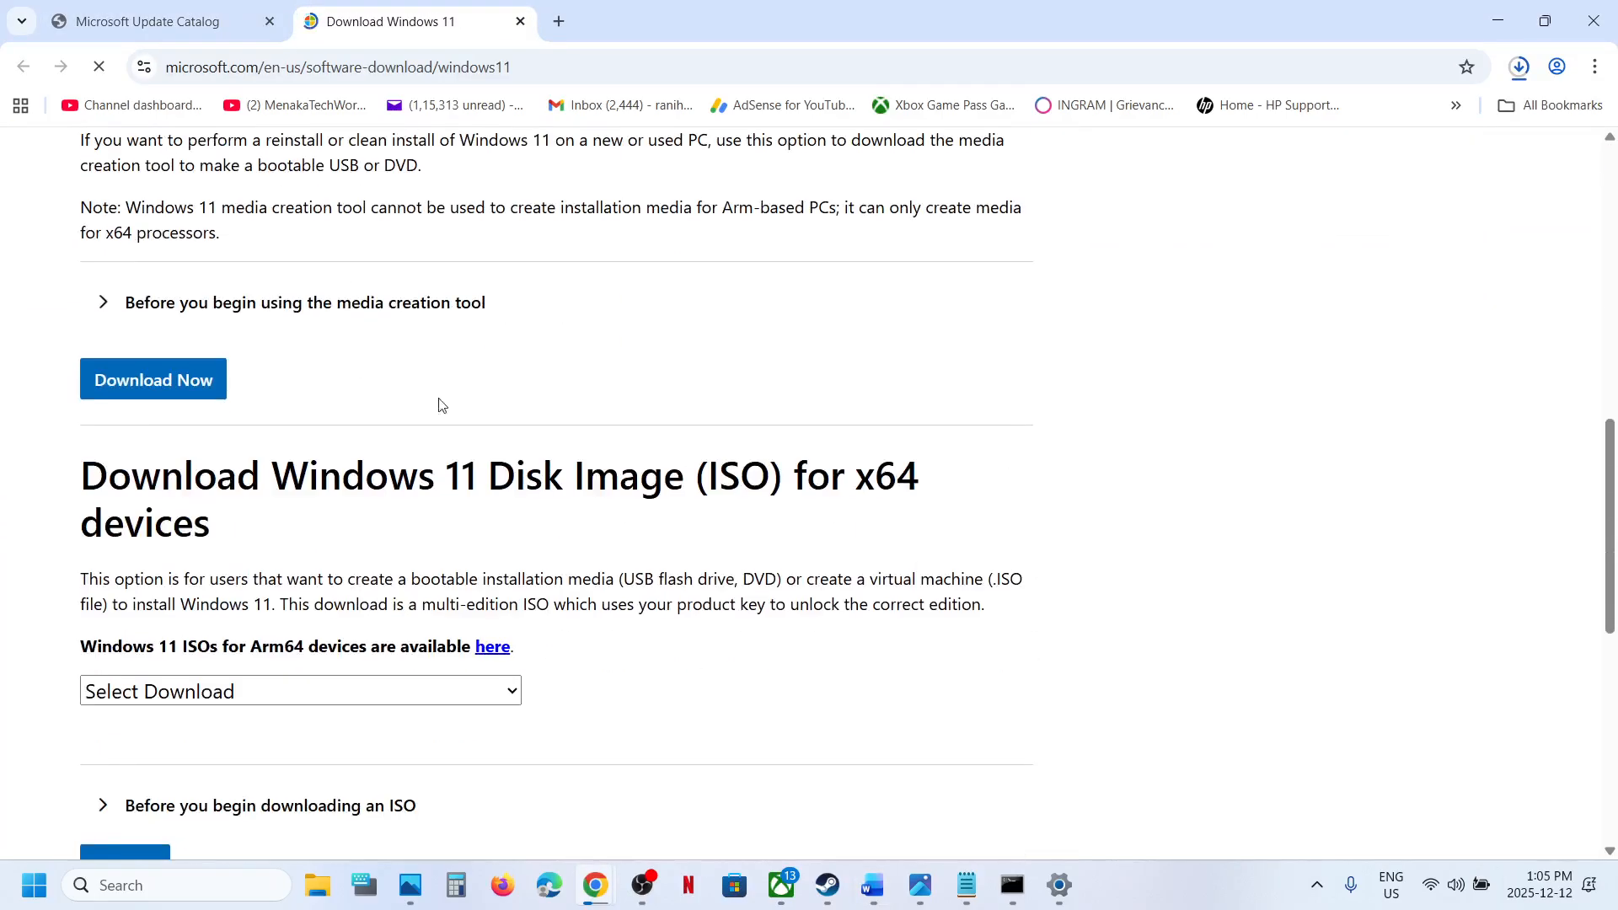
scroll(424, 434, "up", 2)
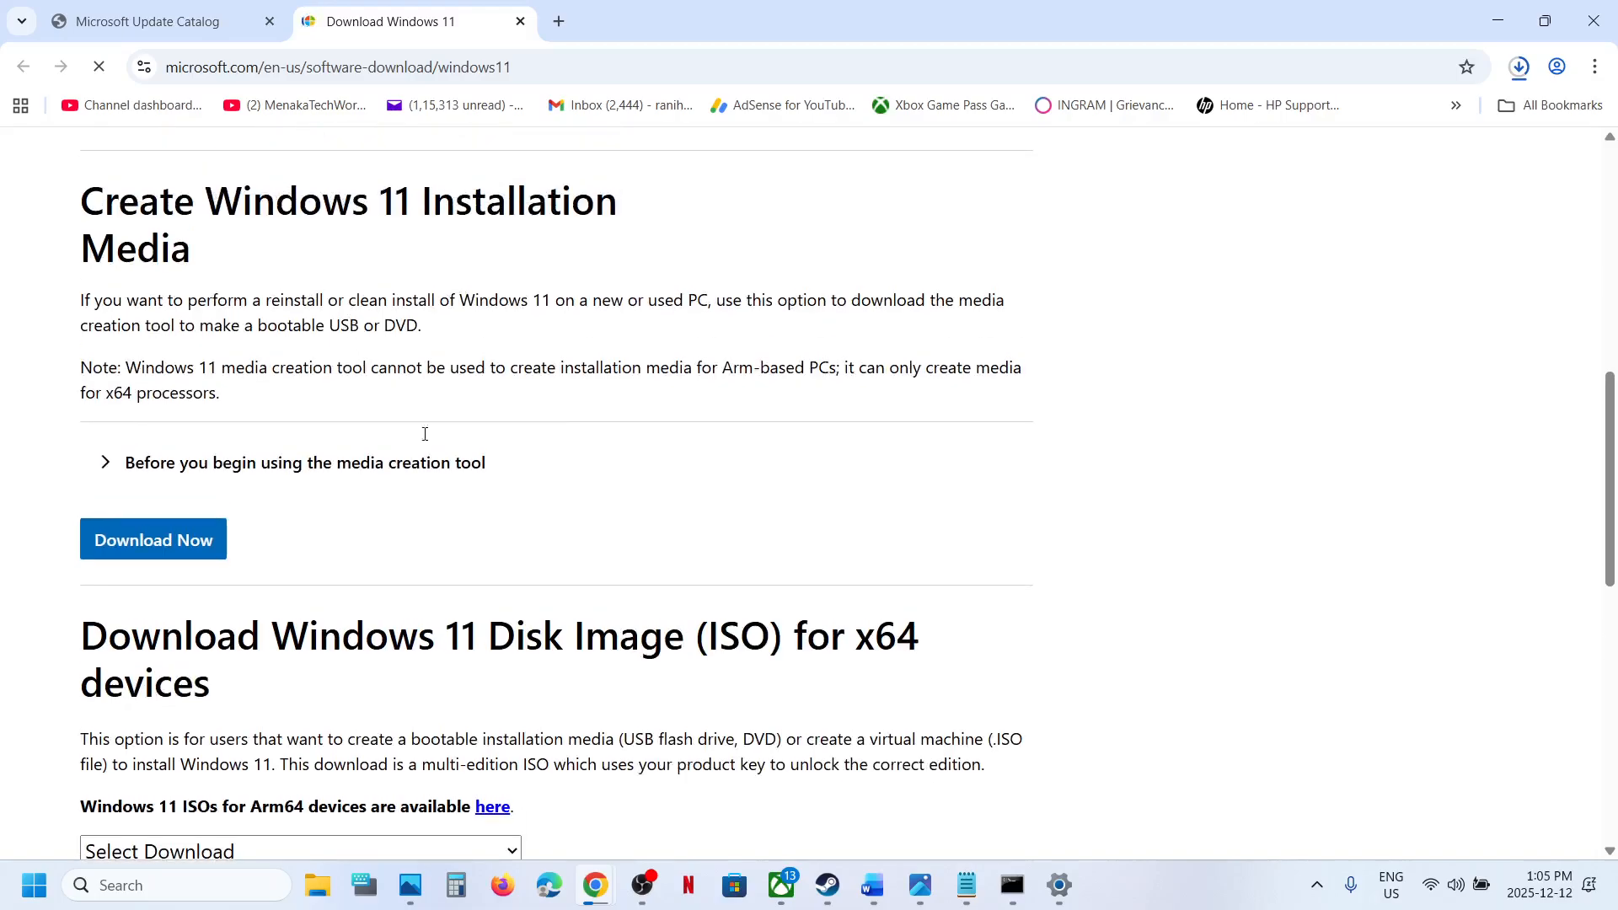
left_click(128, 541)
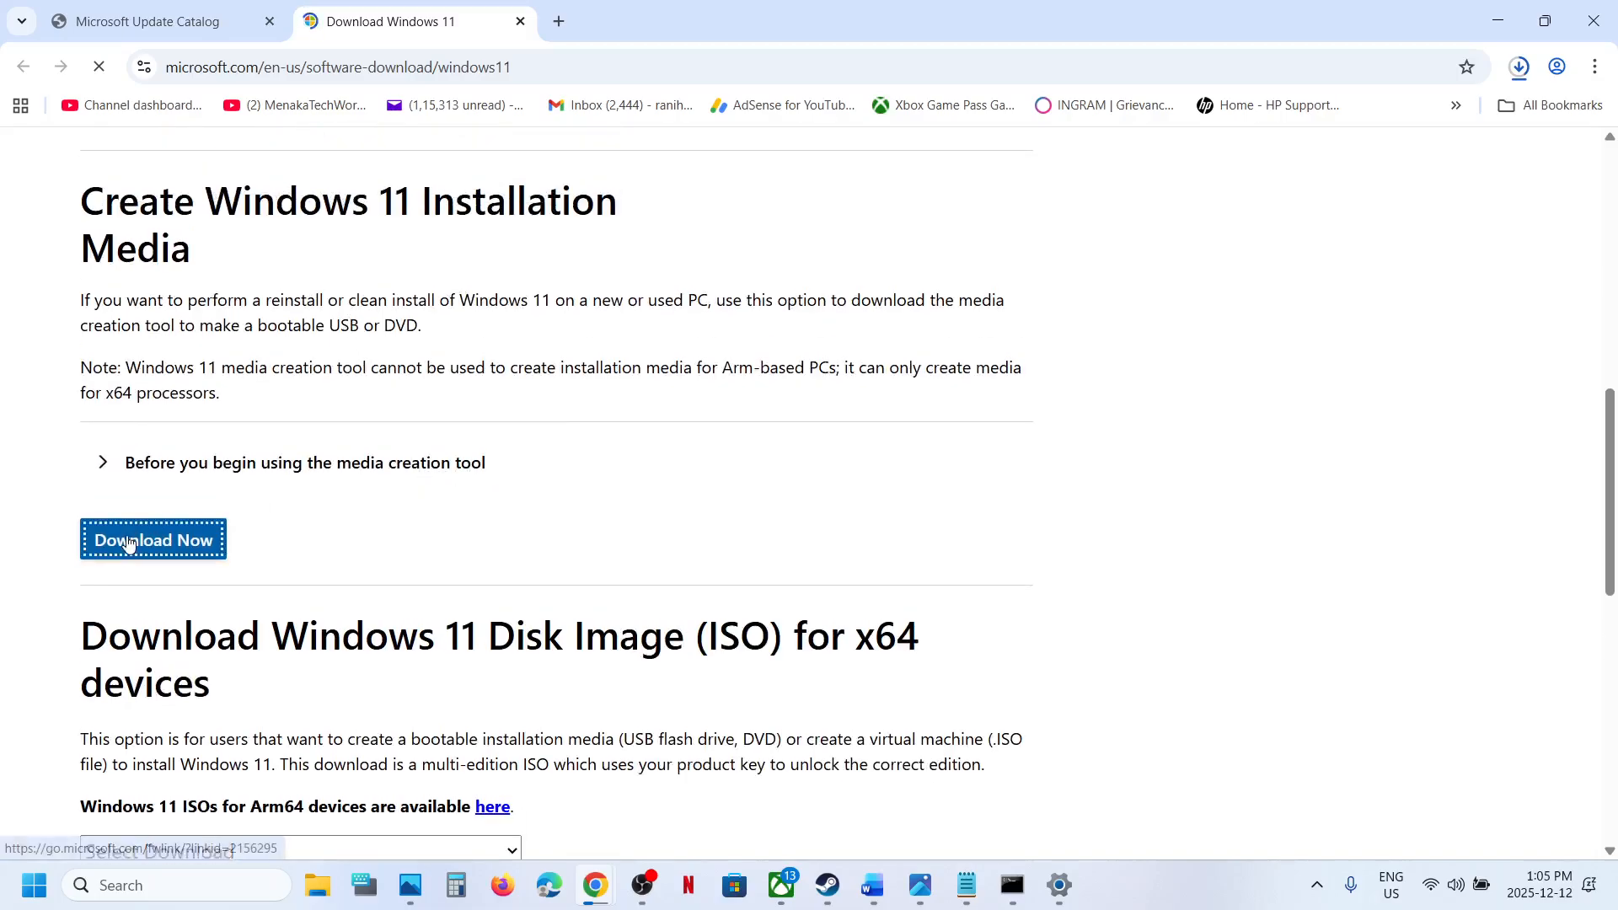
left_click(1519, 67)
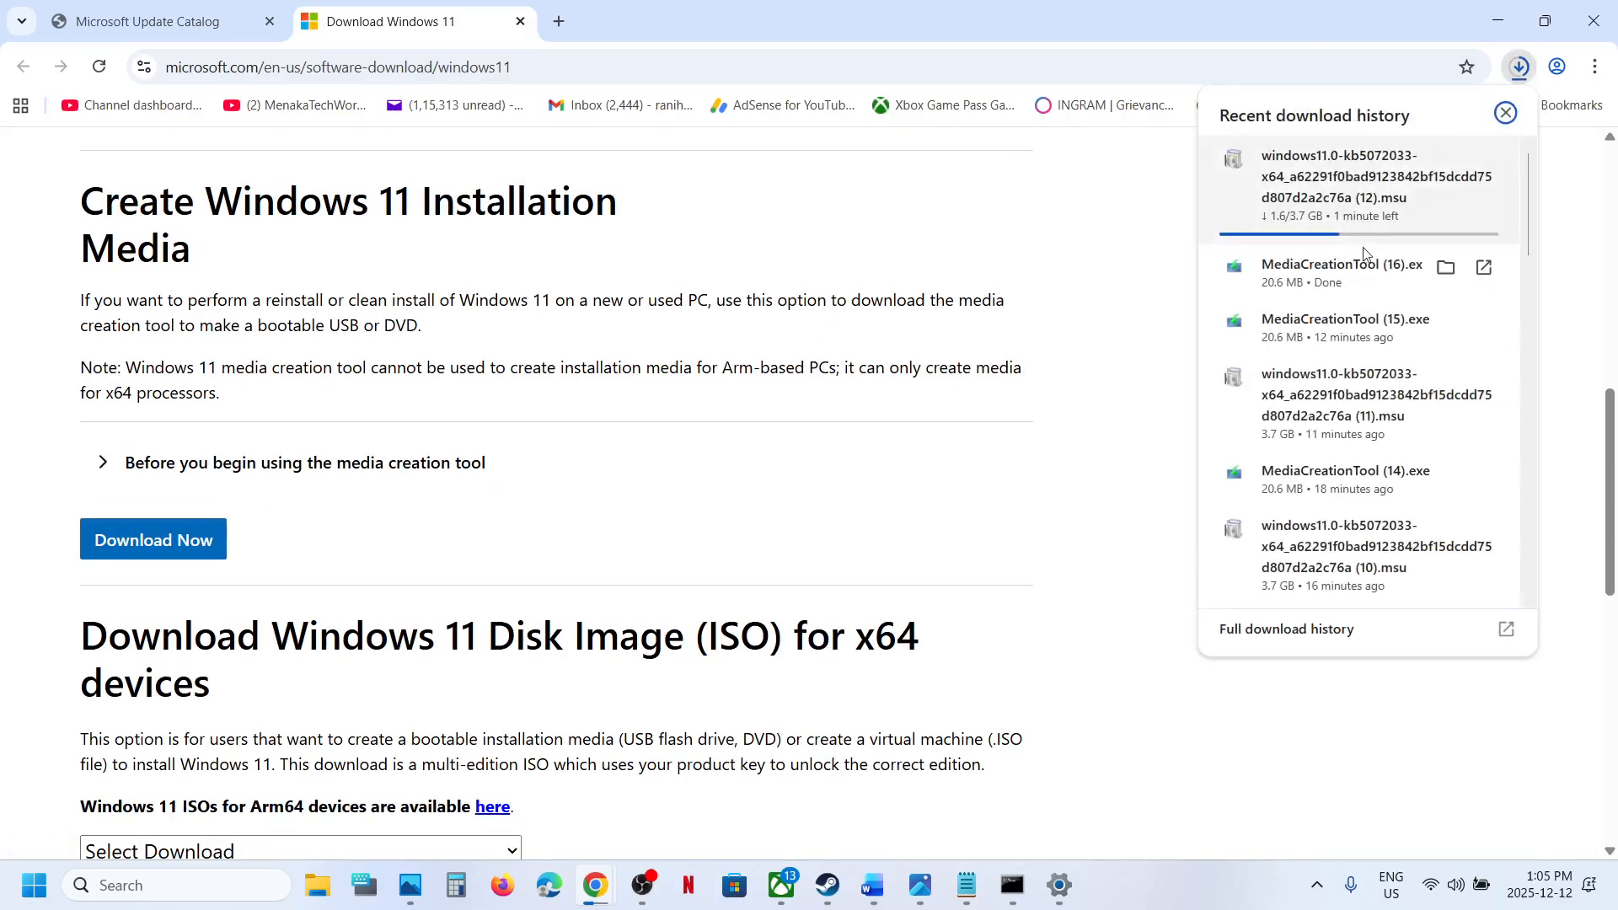
Switch to Photos and review the Media Creation Tool screenshots through 7.png, covering language, ISO file choice, save path and download.
left_click(931, 883)
key("Right")
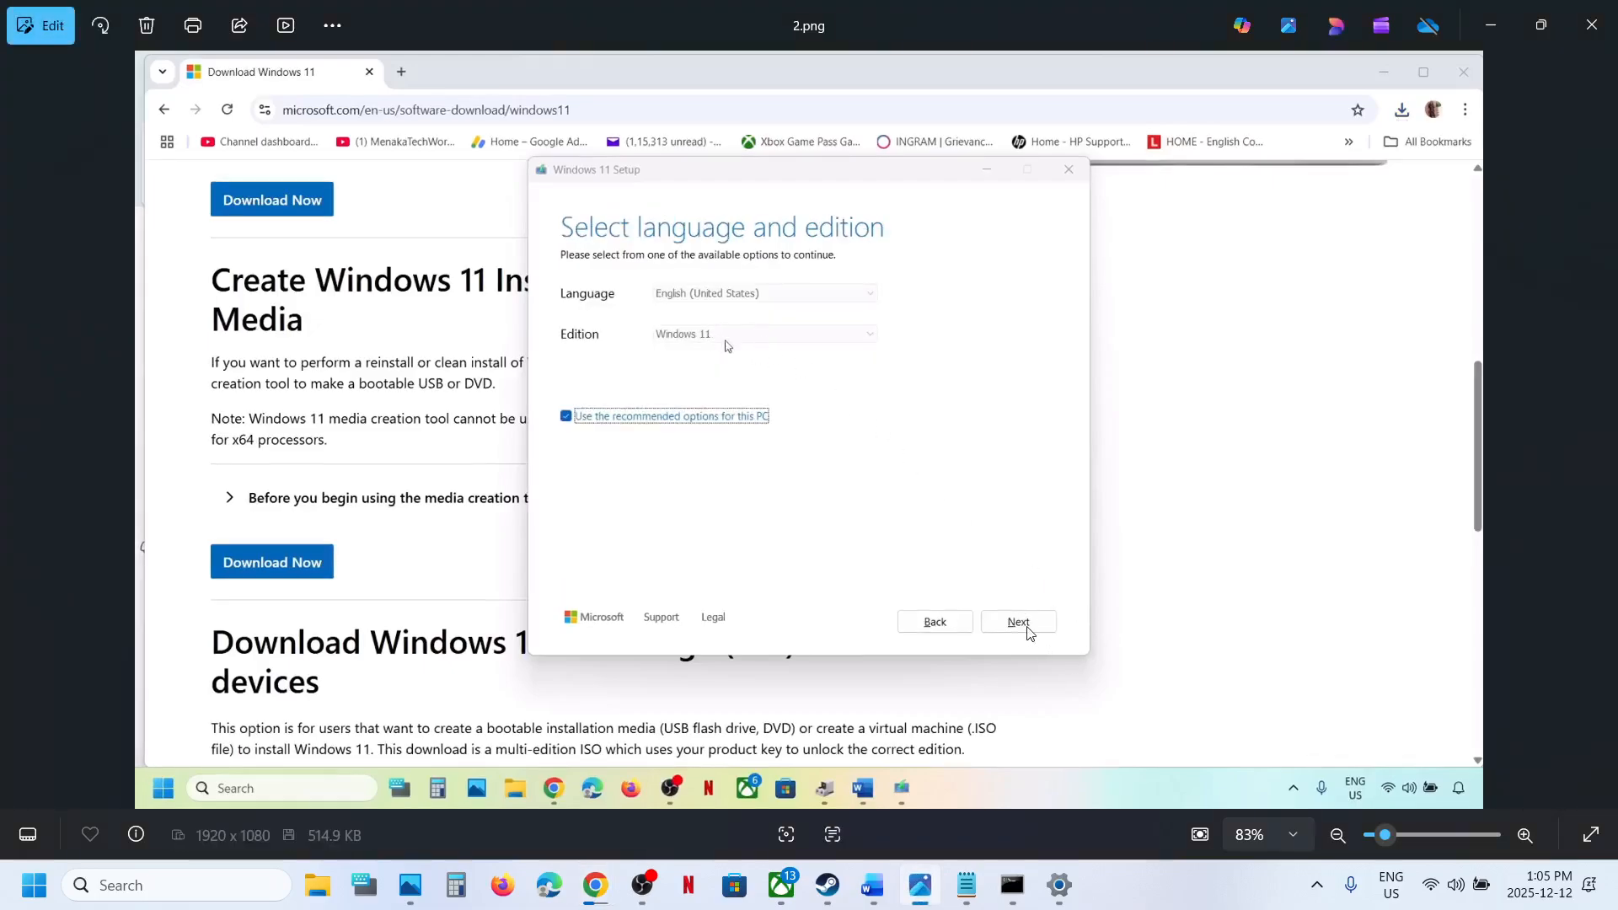
key("Right")
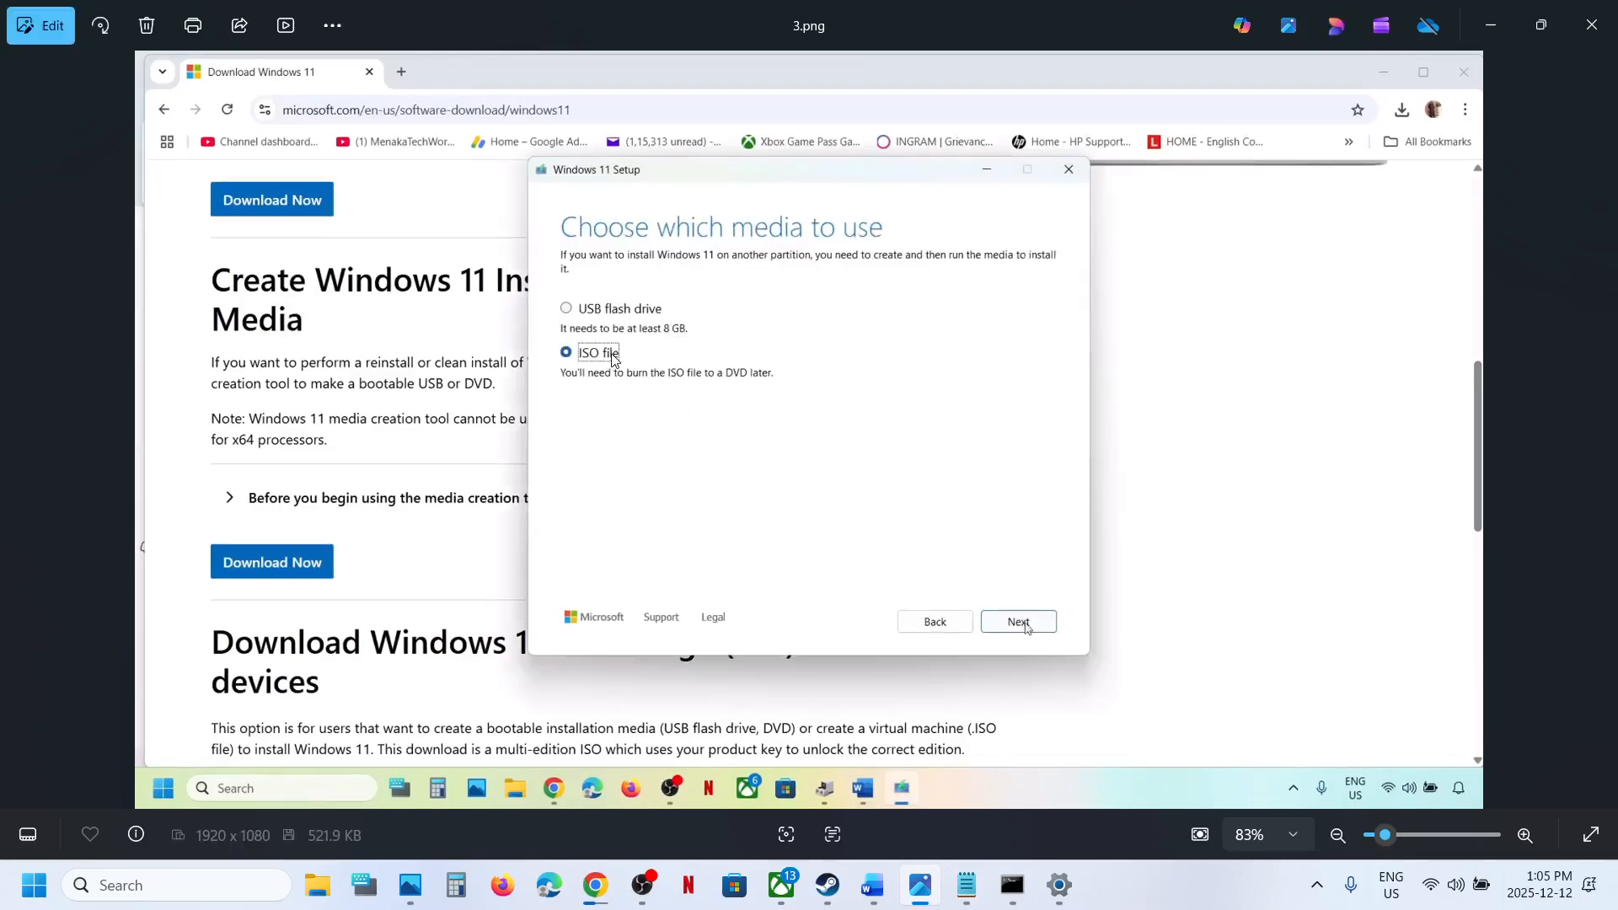
key("Right")
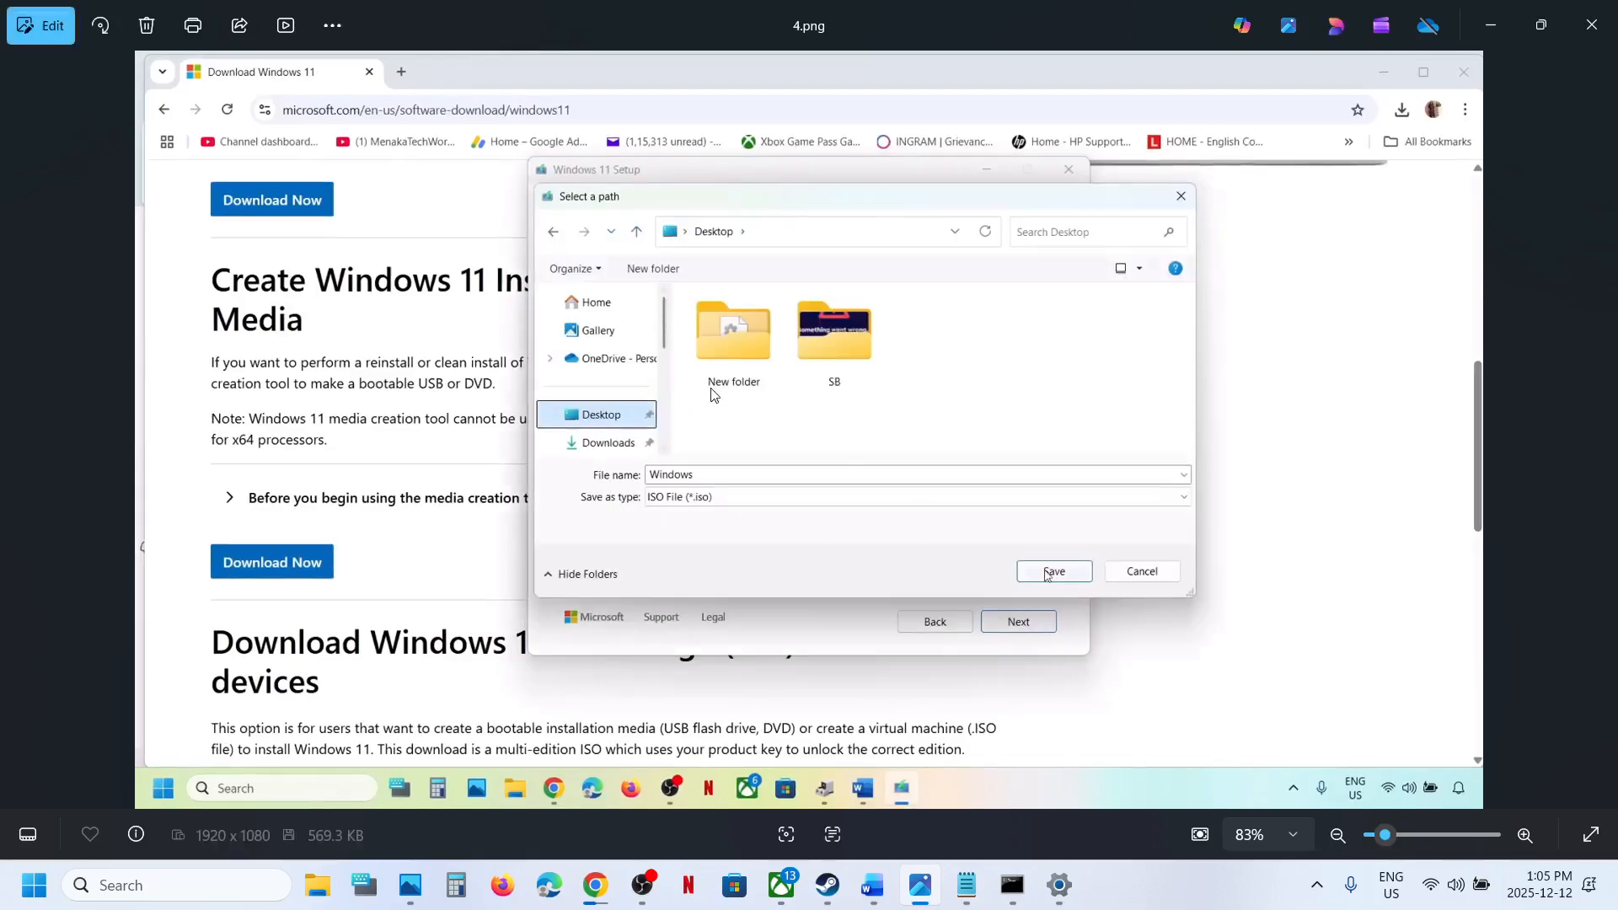
key("Right")
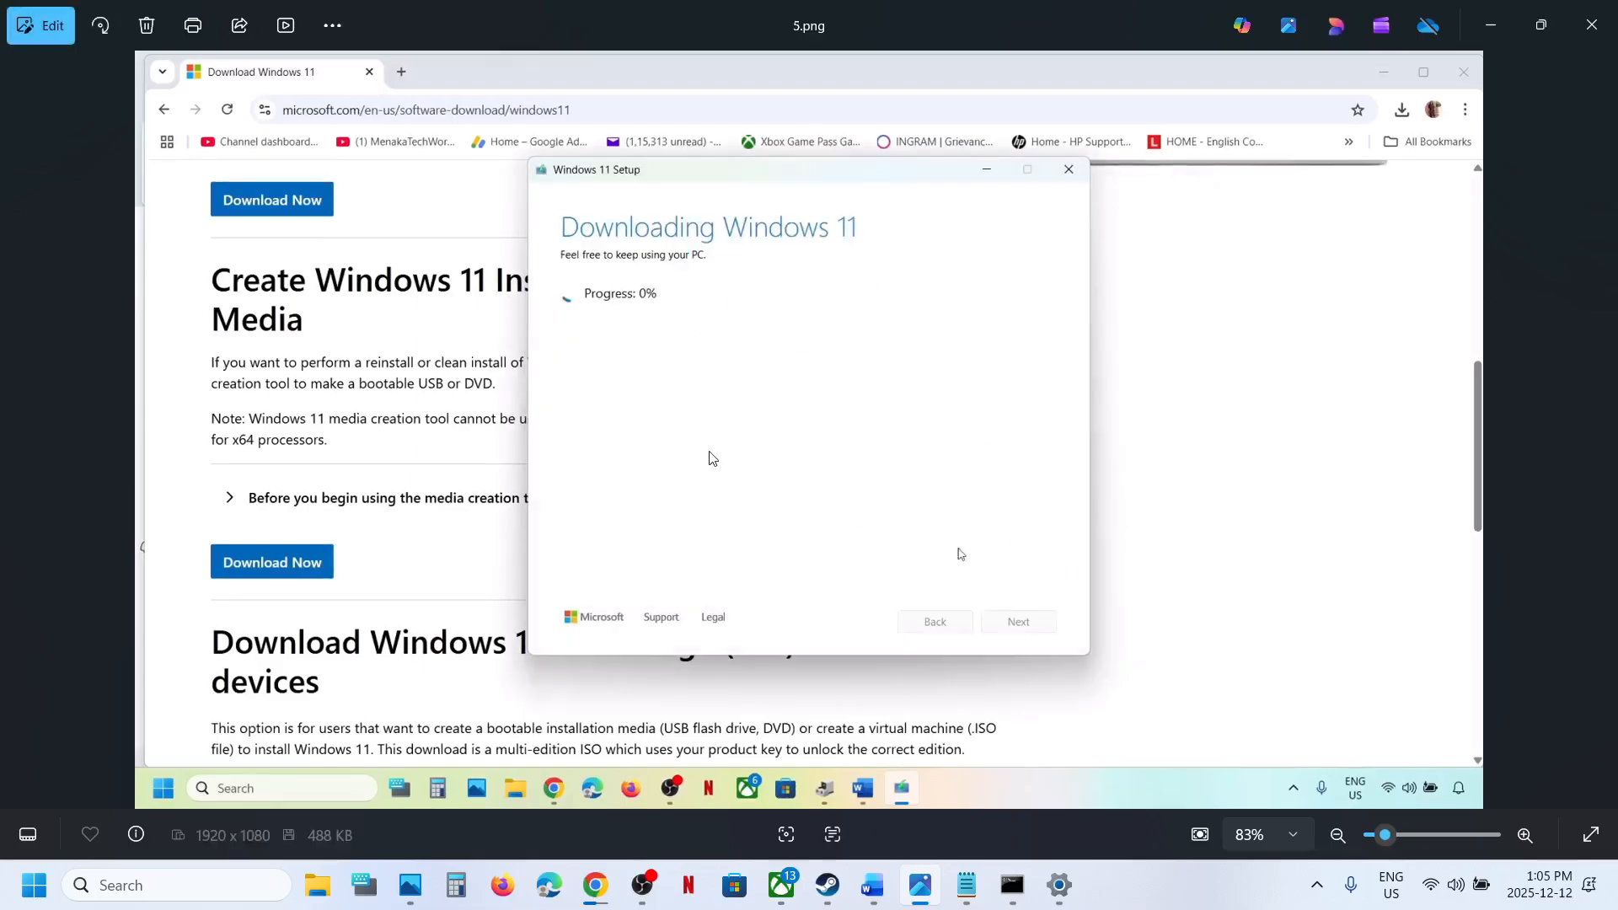
key("Right")
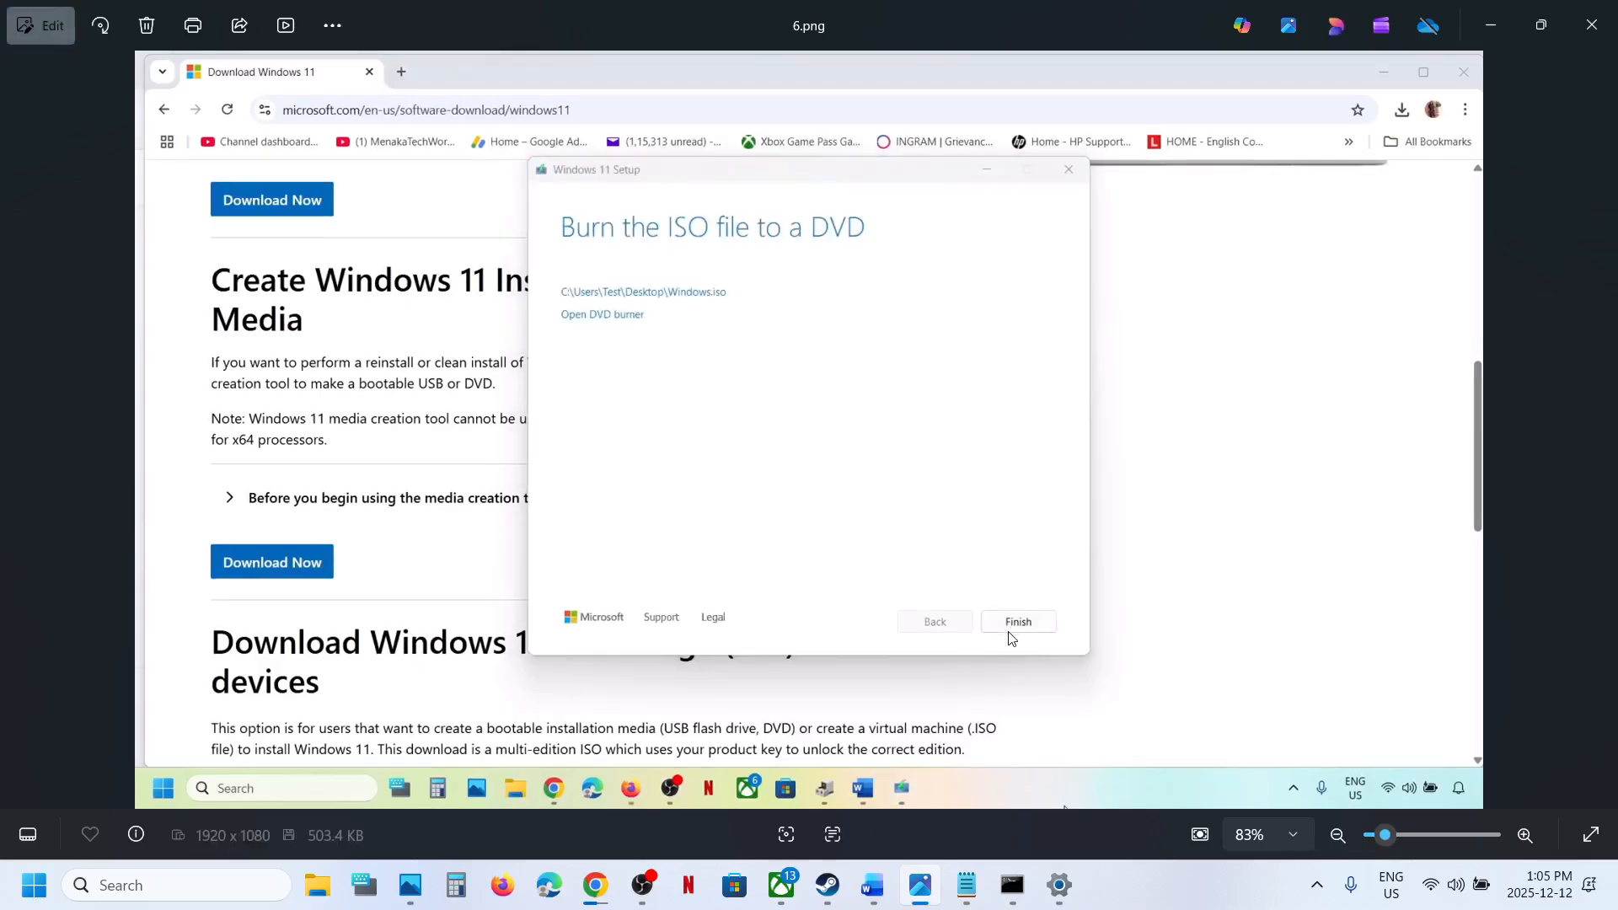
key("Right")
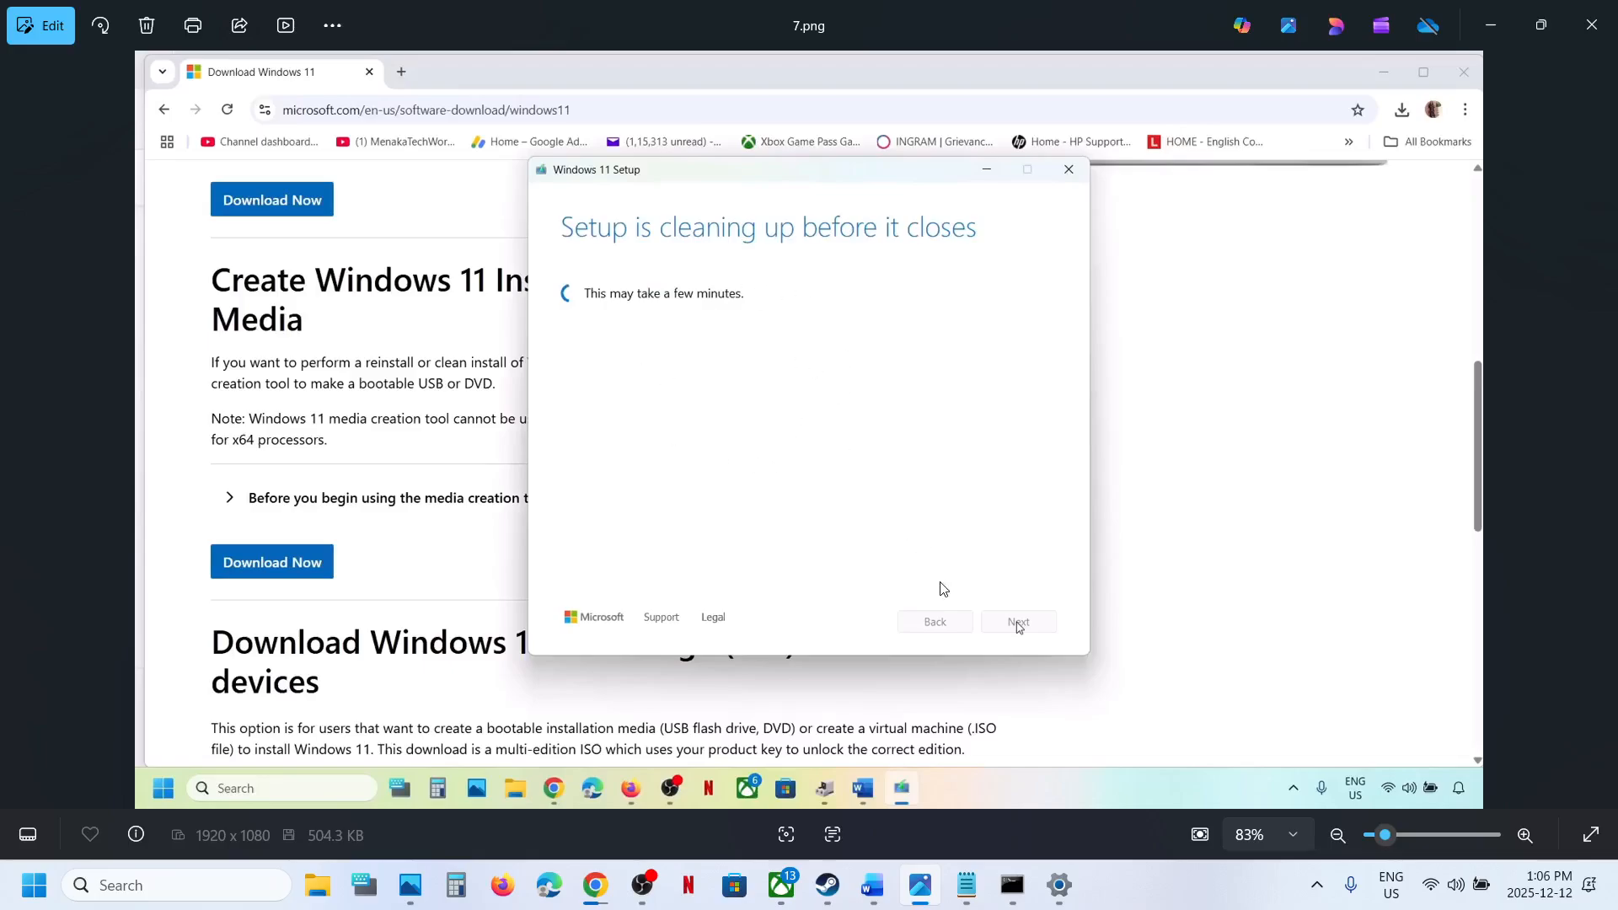
Review screenshots 8.png to 13.png, covering the Windows ISO, its setup file, the license terms and the Ready to install page.
key("Right")
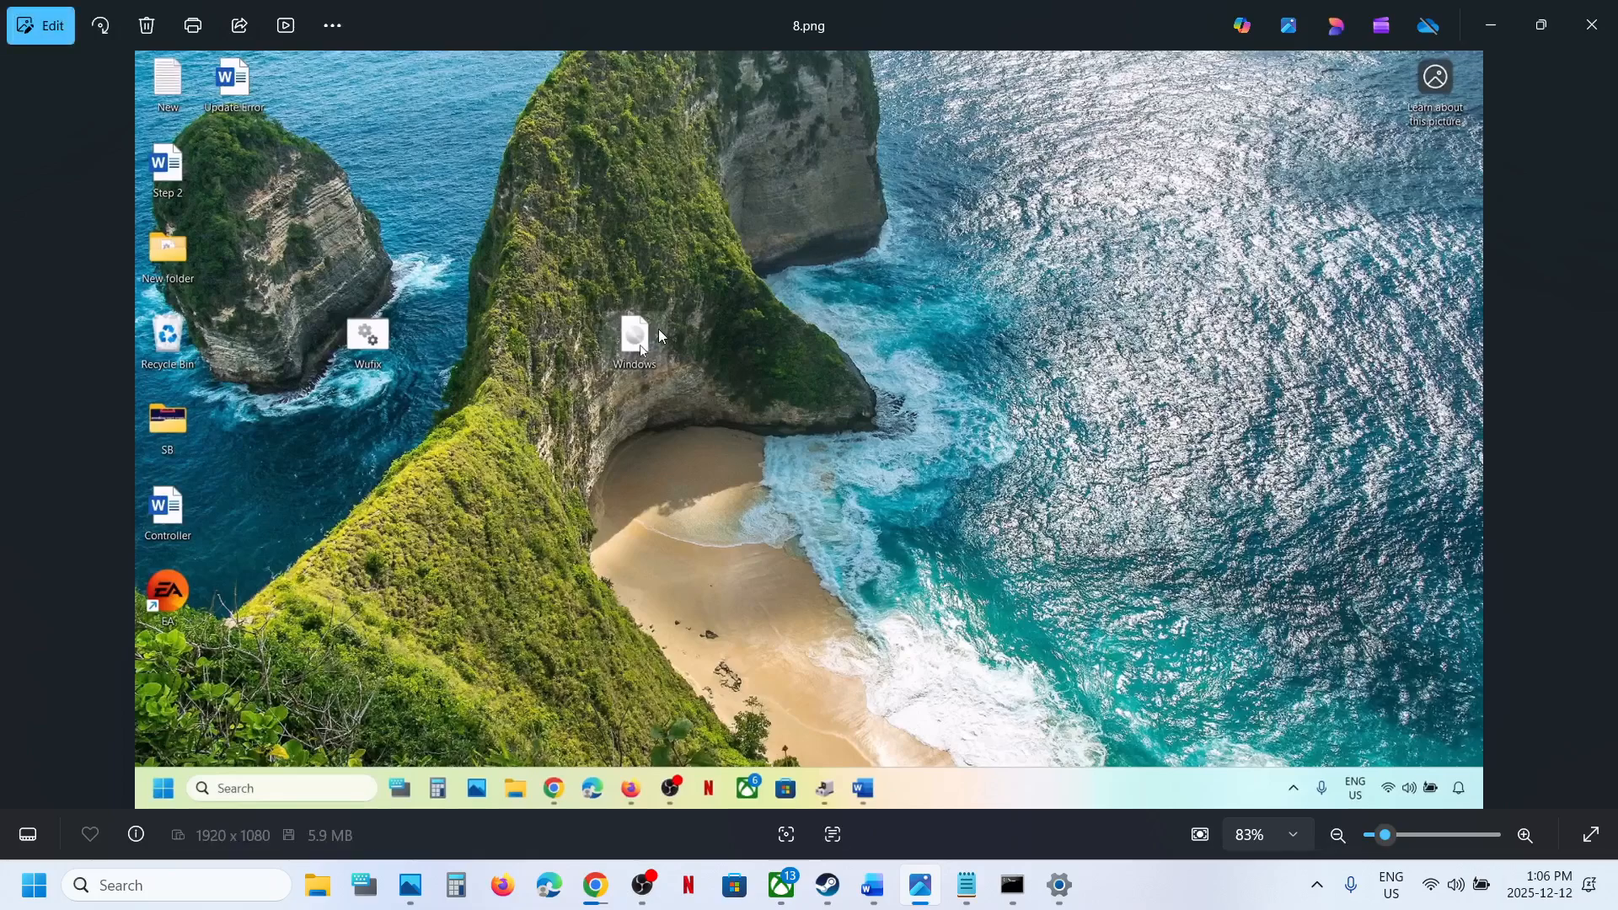
key("Right")
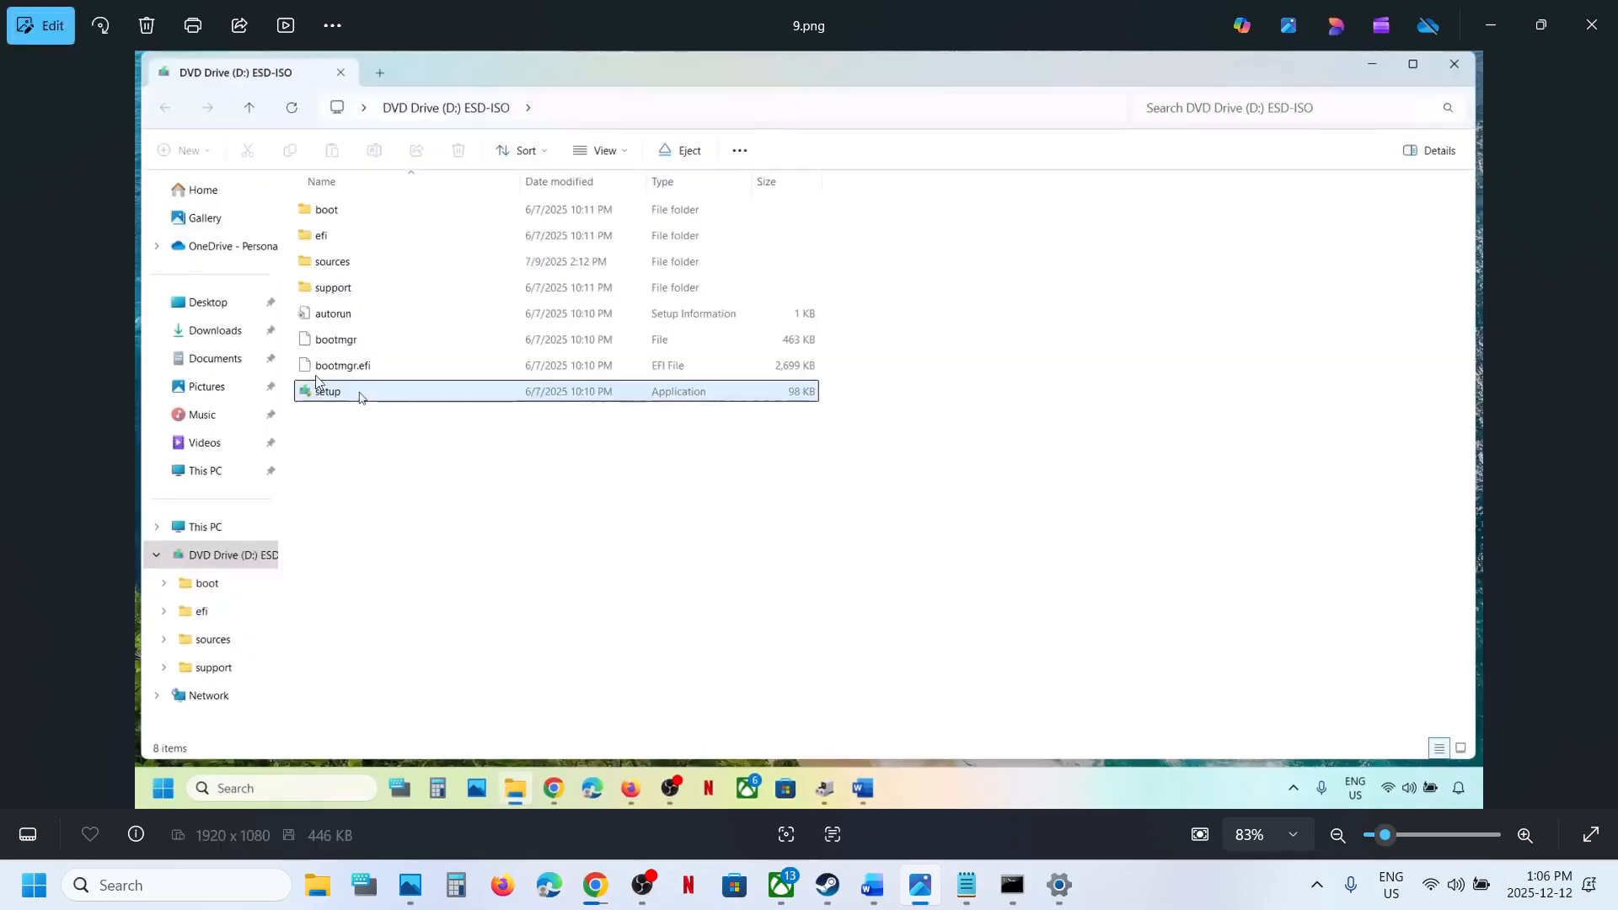
key("Right")
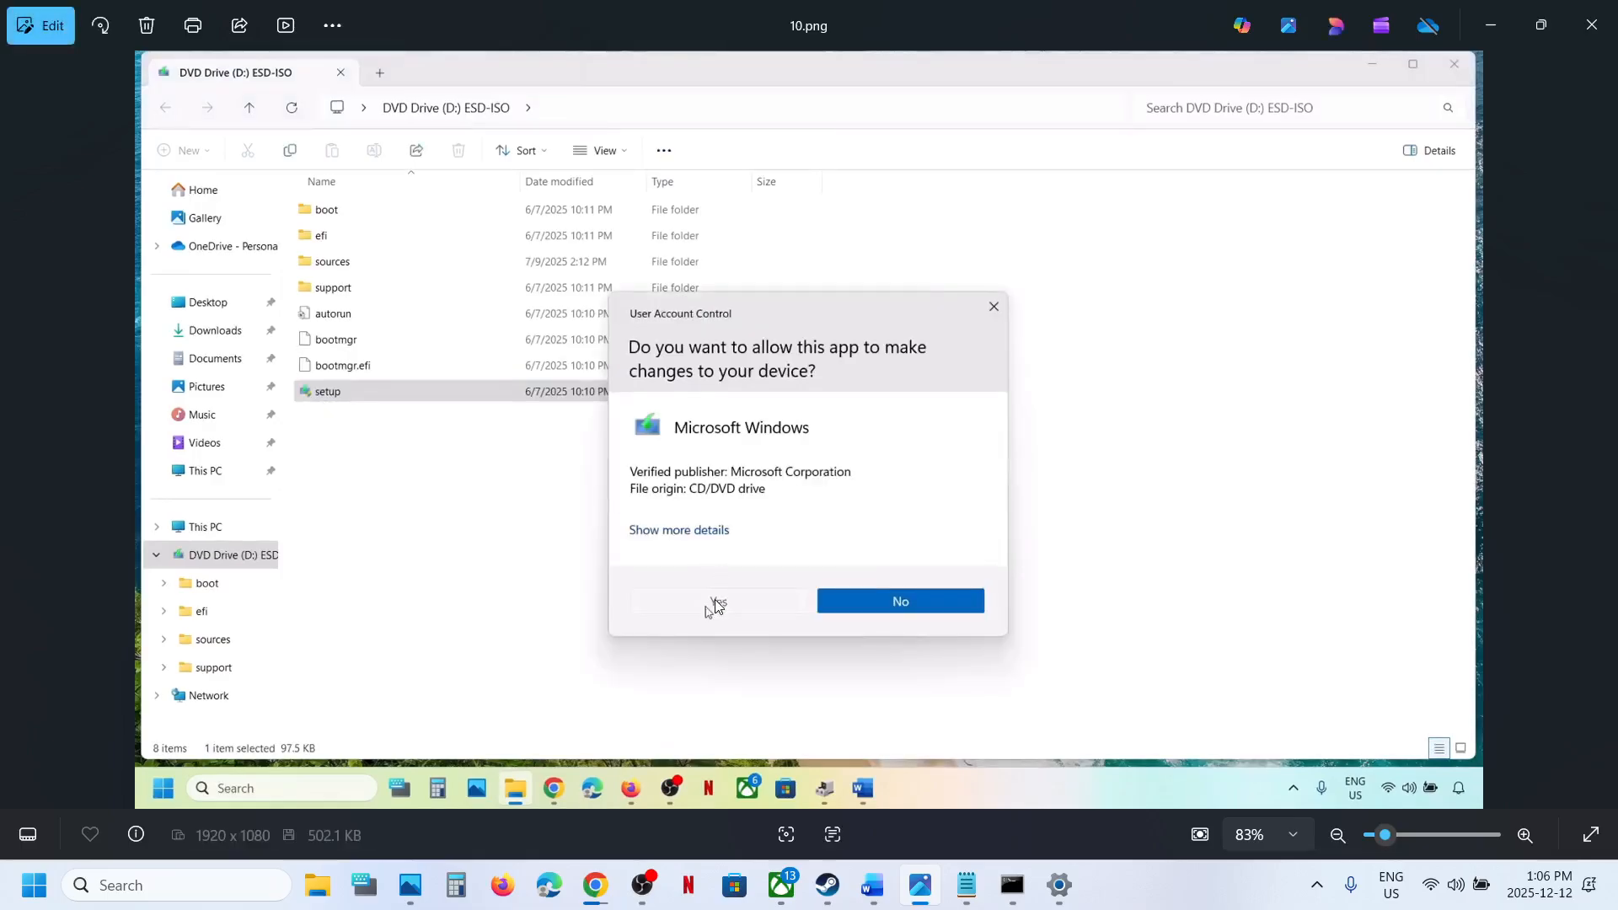
key("Right")
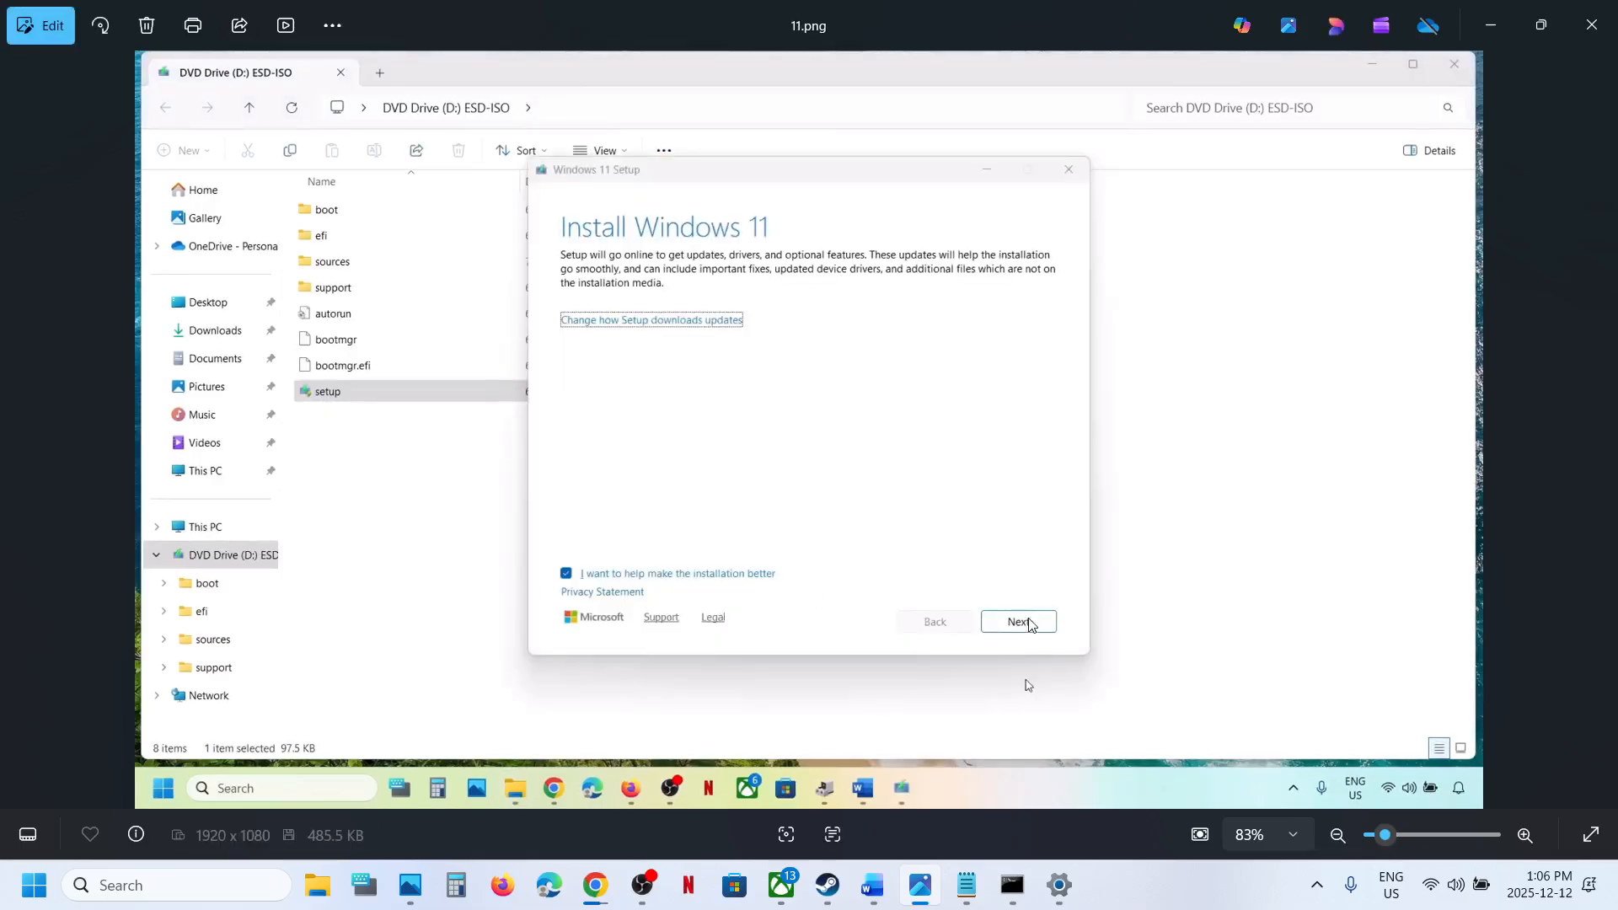
key("Right")
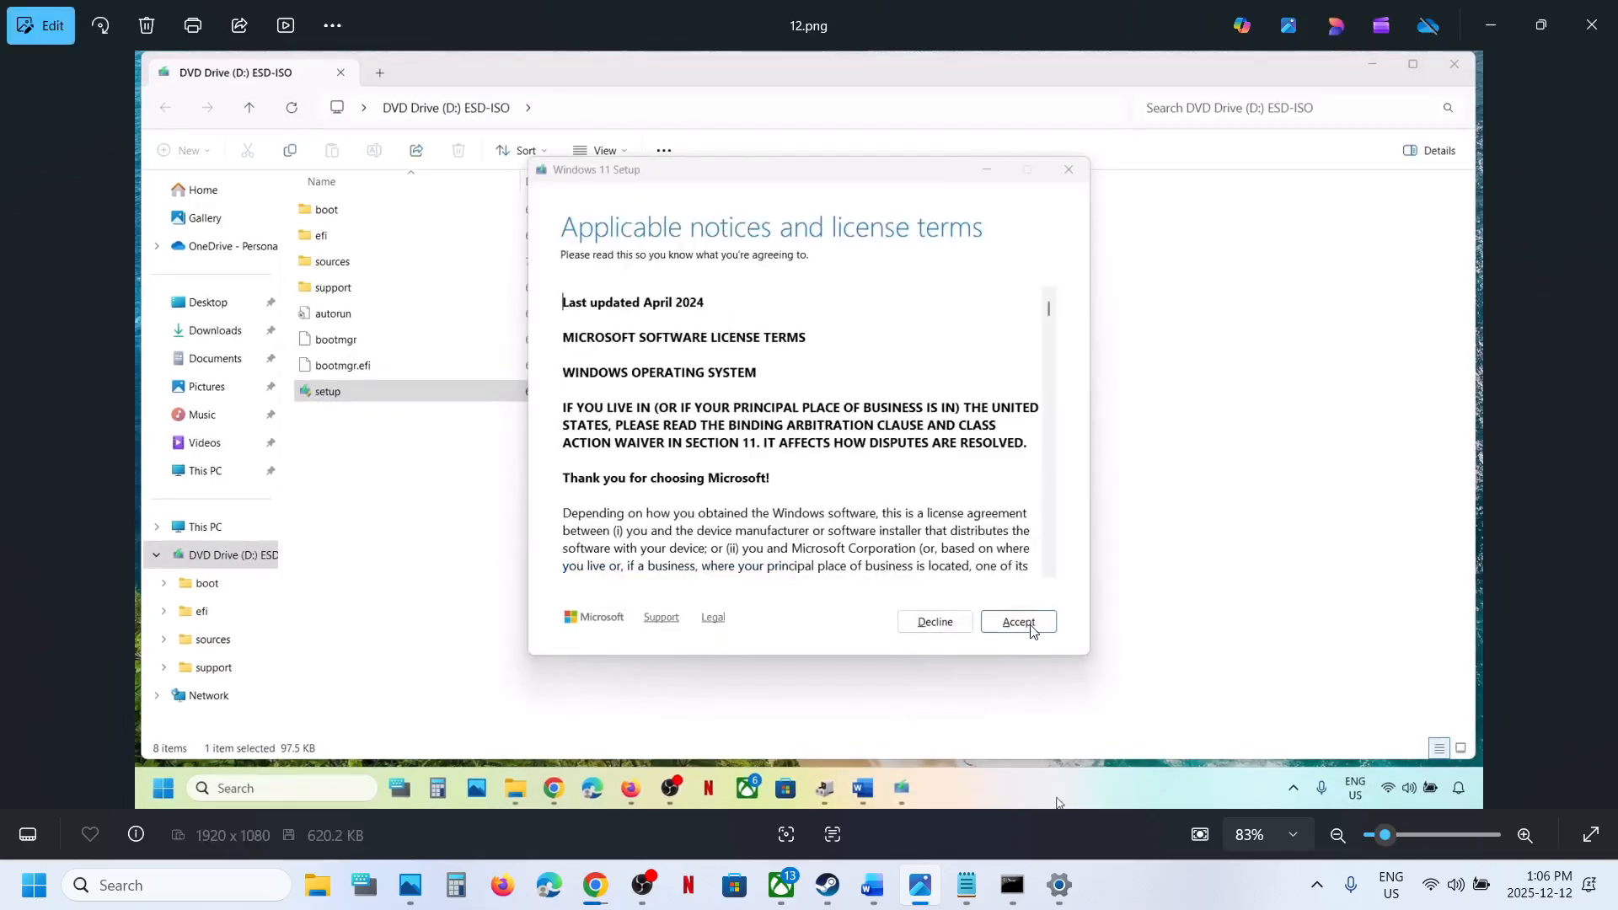
key("Right")
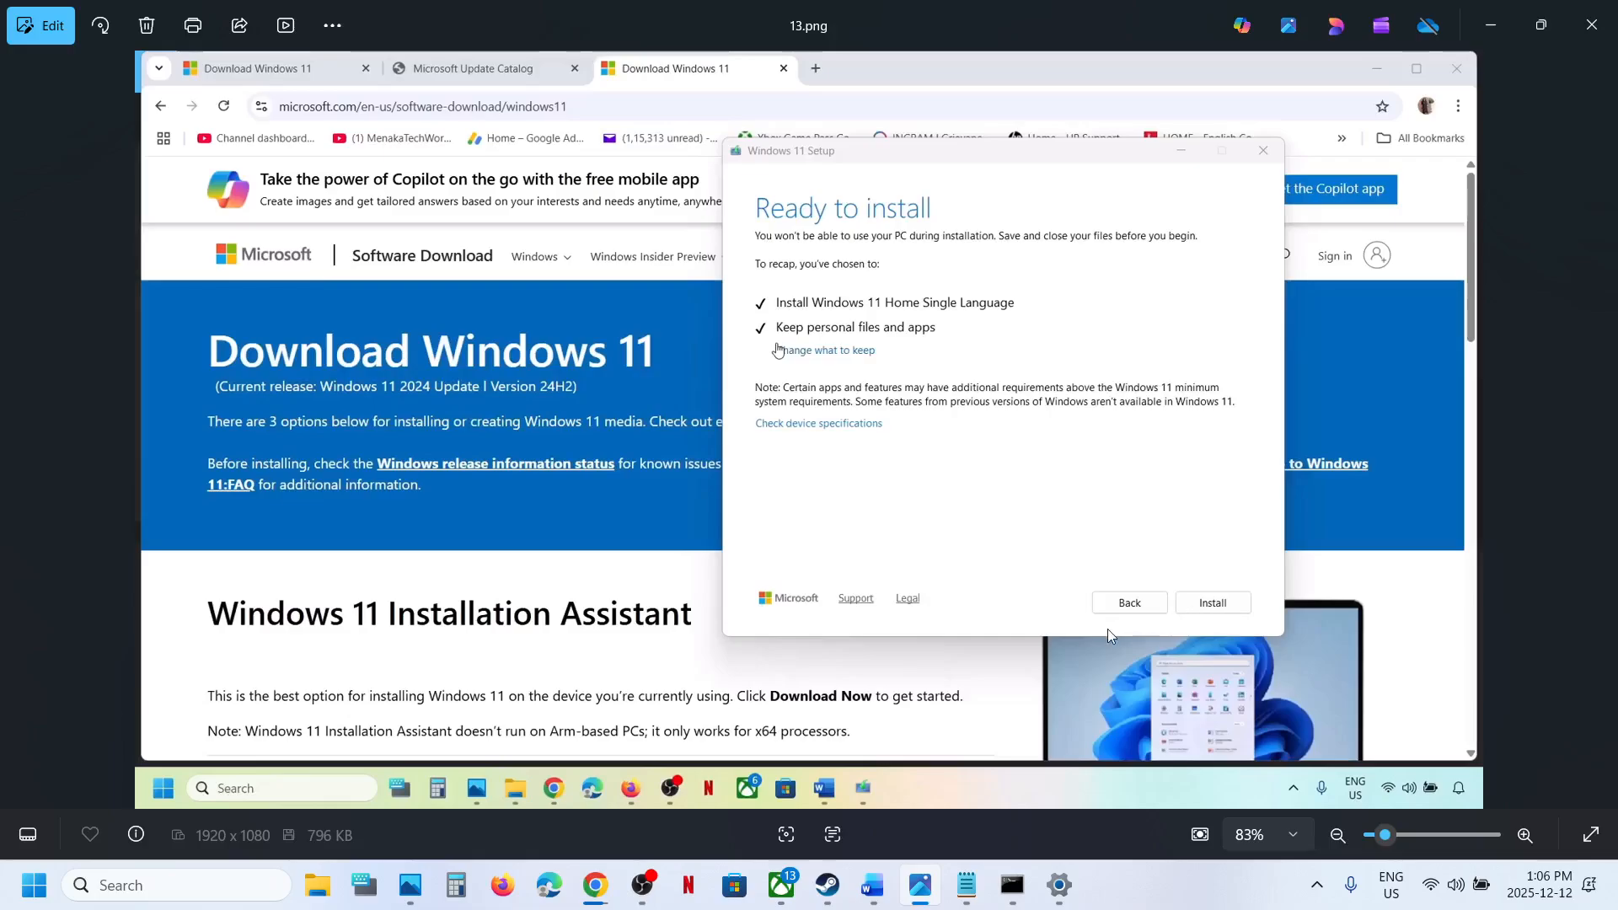
Switch to Settings and look up security update KB5072033 in the Windows Update history, highlighting its KB number.
left_click(1058, 885)
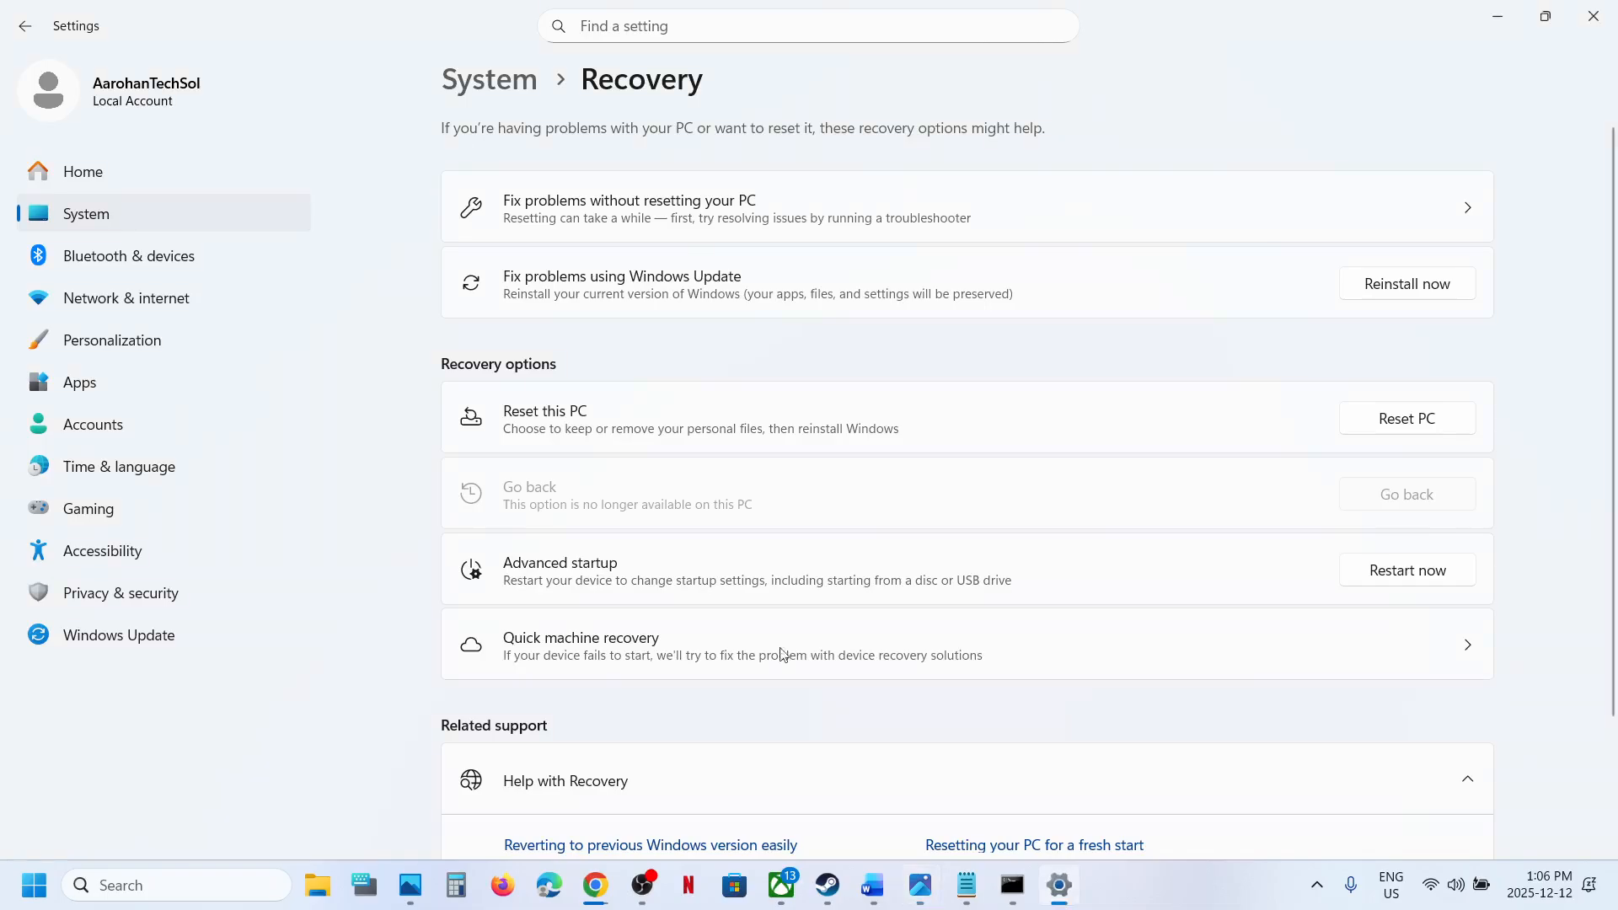
left_click(176, 631)
left_click(603, 453)
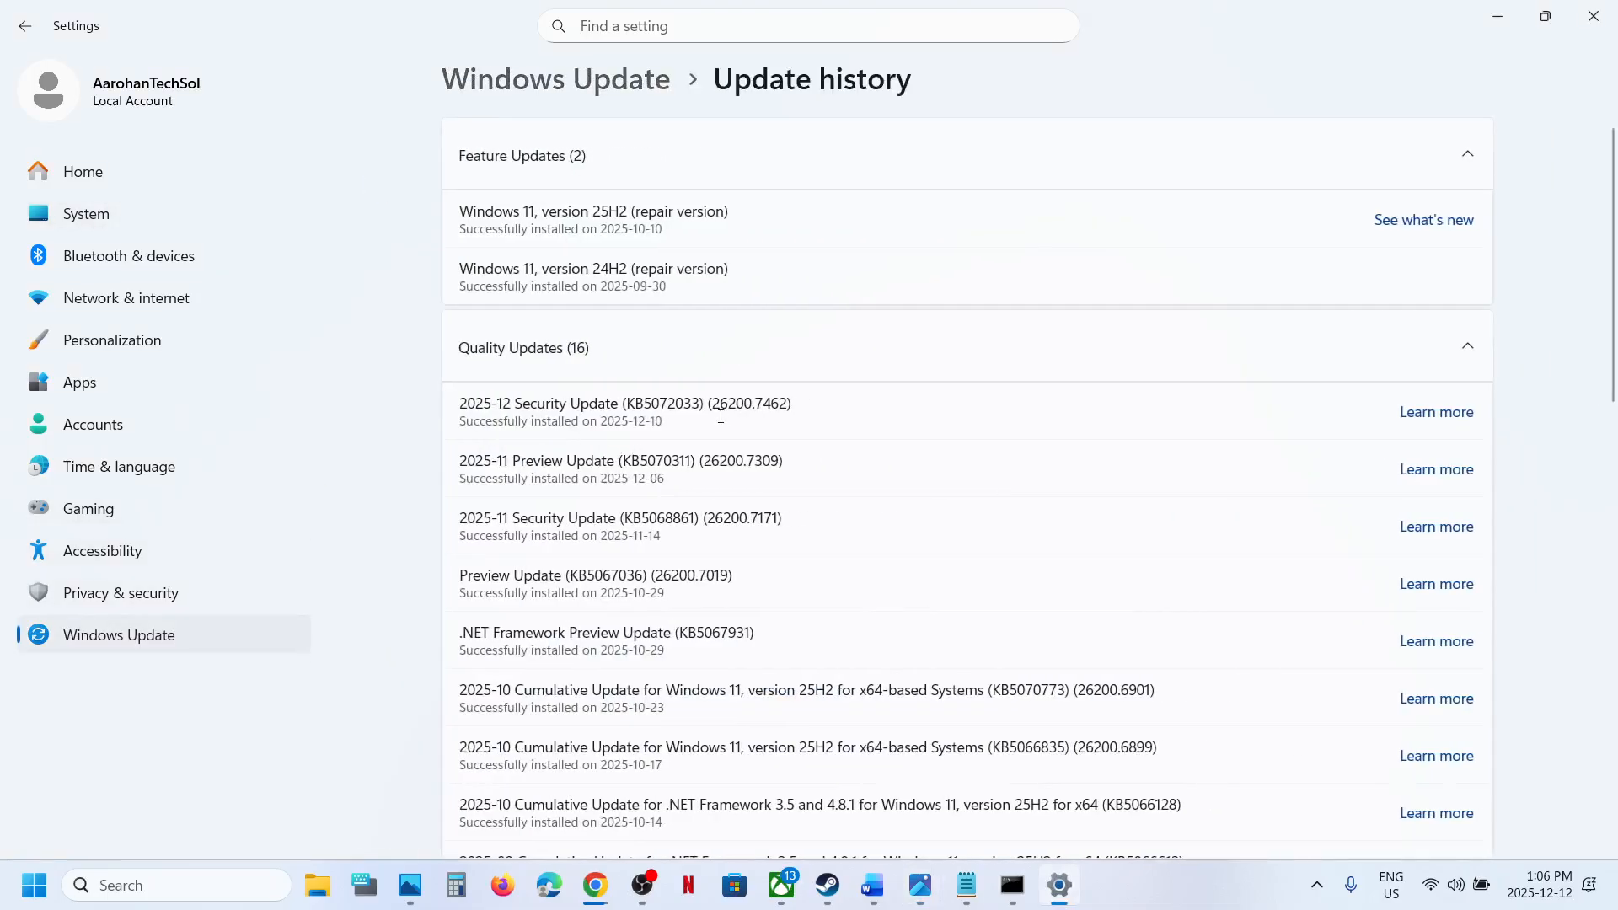
double_click(683, 409)
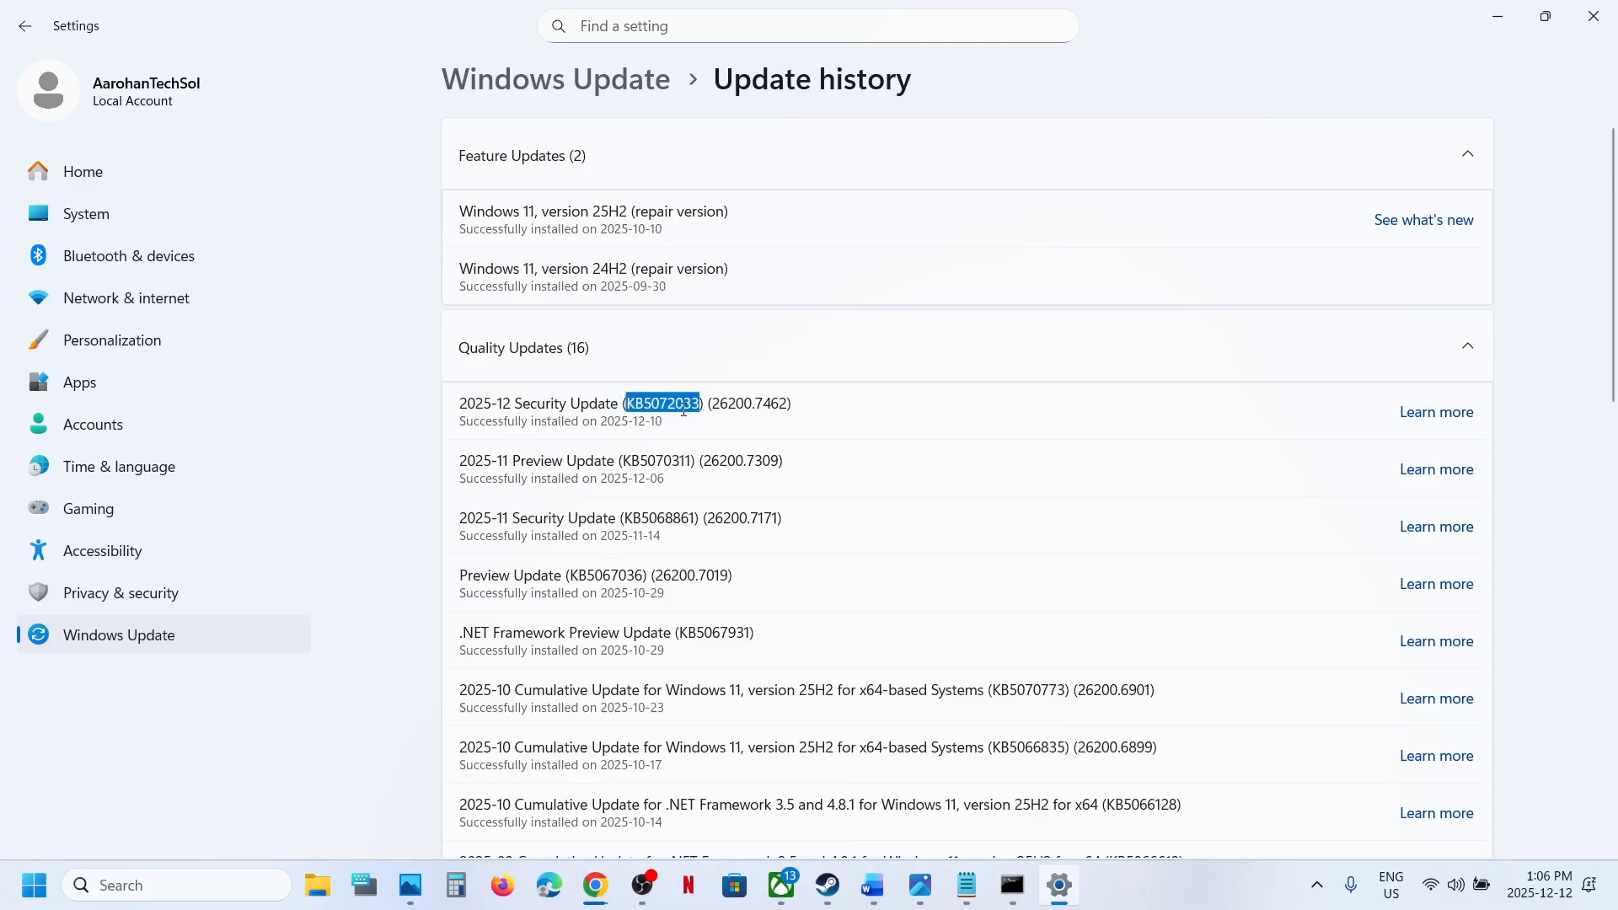
left_click(1217, 903)
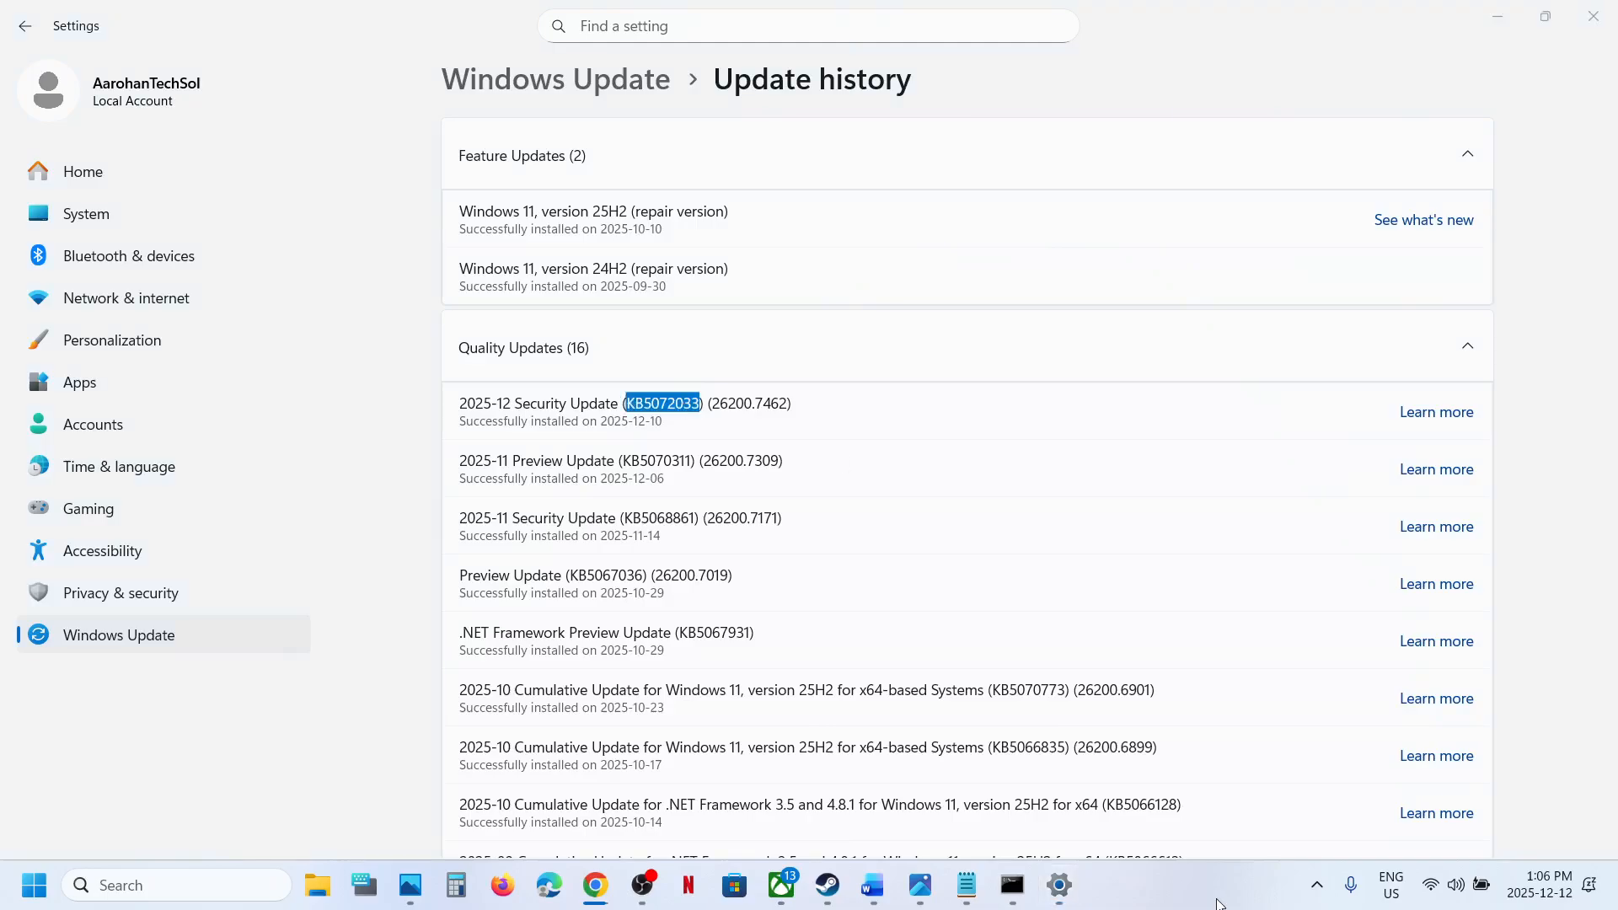